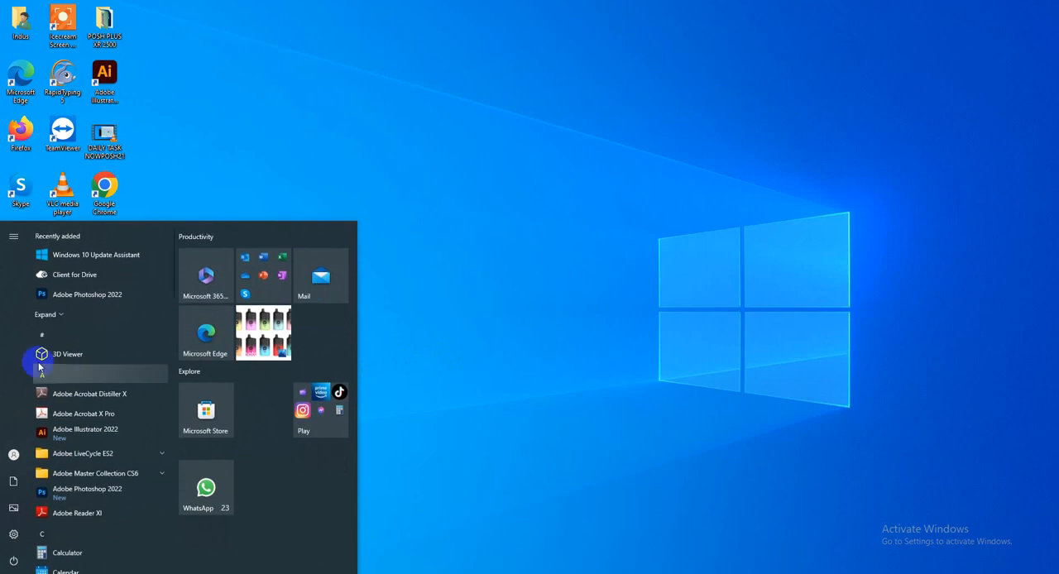
Launch Photoshop 2022 and create a new document from the Web Most Common preset, 1366 x 768 px at 72 ppi
click(77, 296)
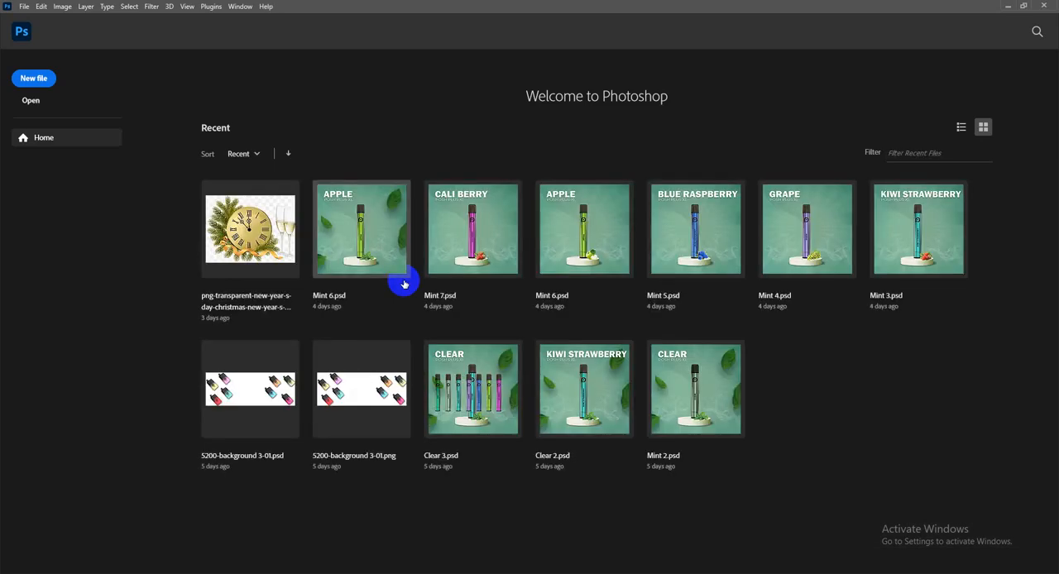
click(30, 80)
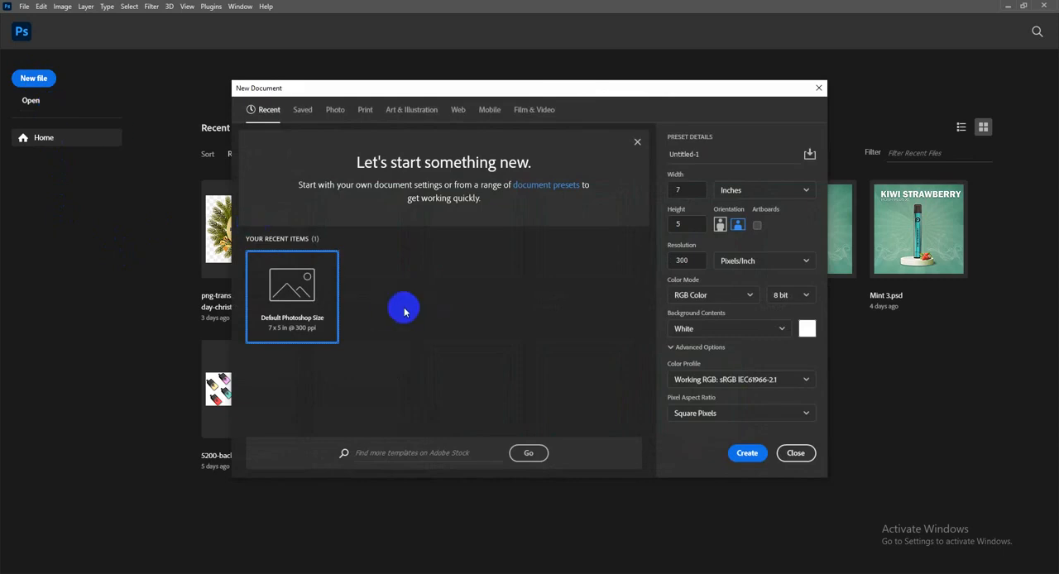
click(458, 110)
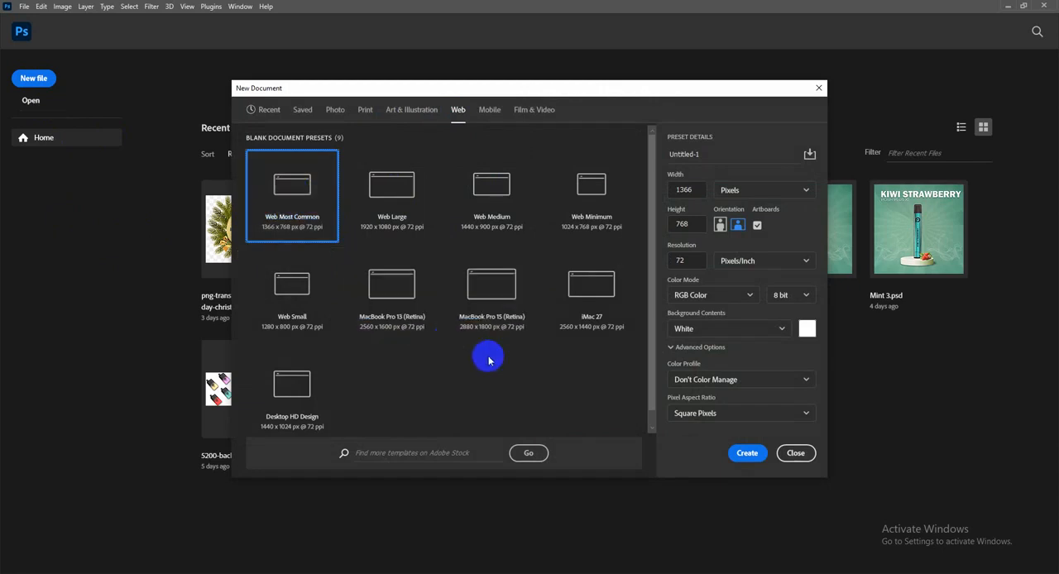
click(739, 455)
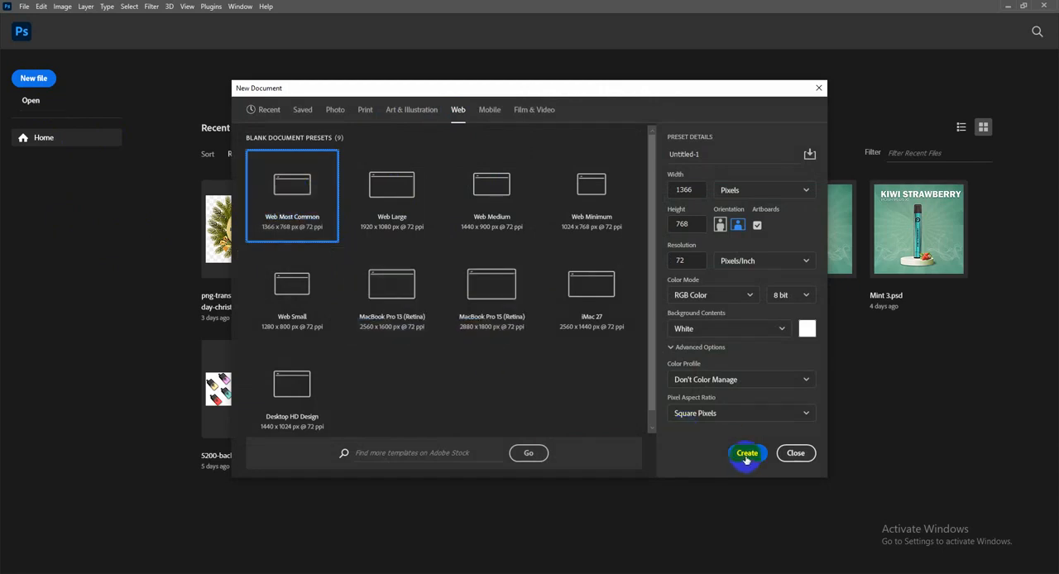
click(746, 455)
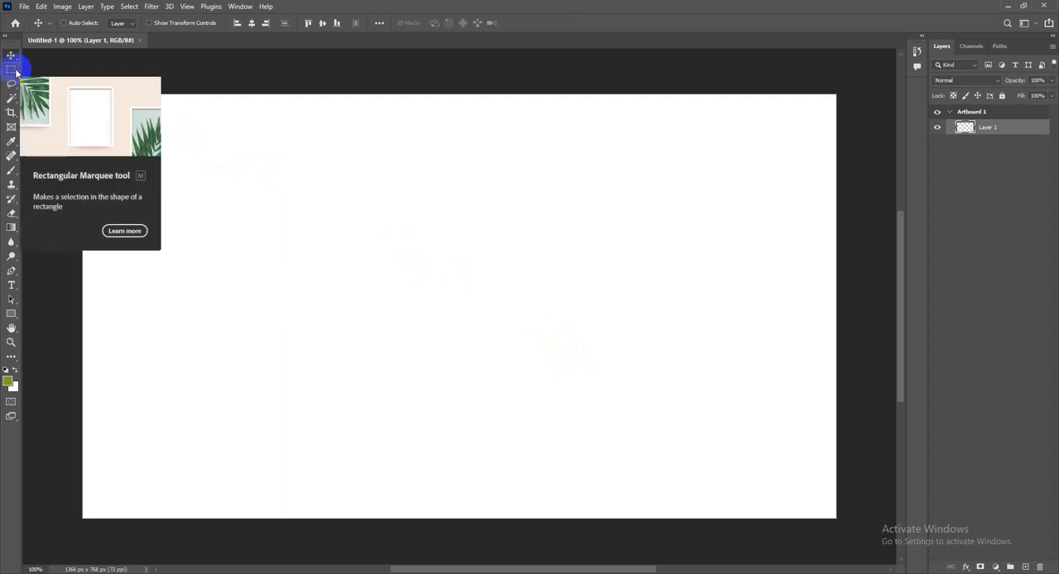
Add a new layer and draw a roughly square rectangular marquee selection in the upper-left part of the artboard
drag(12, 73, 80, 73)
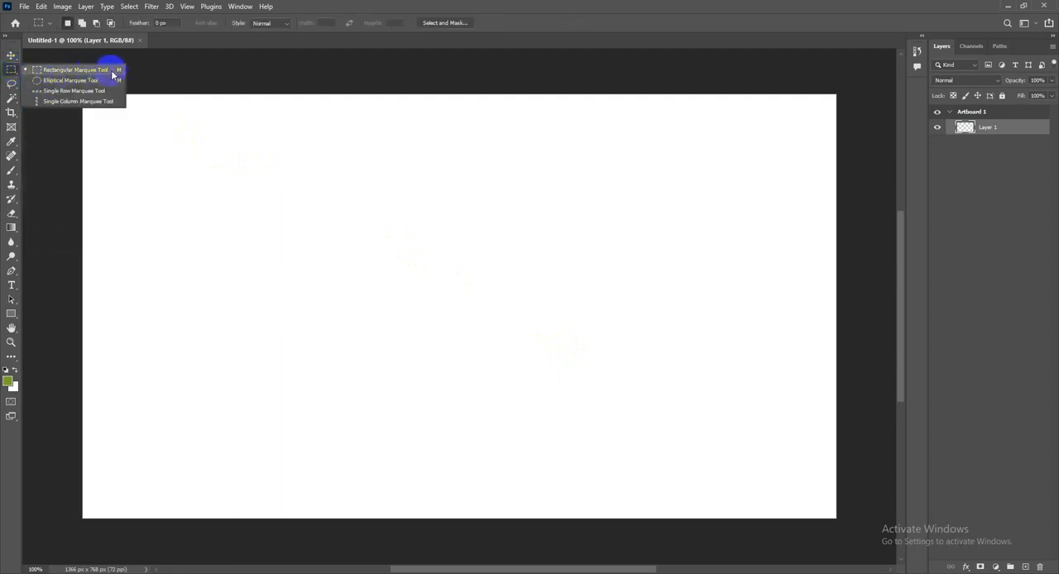
click(66, 69)
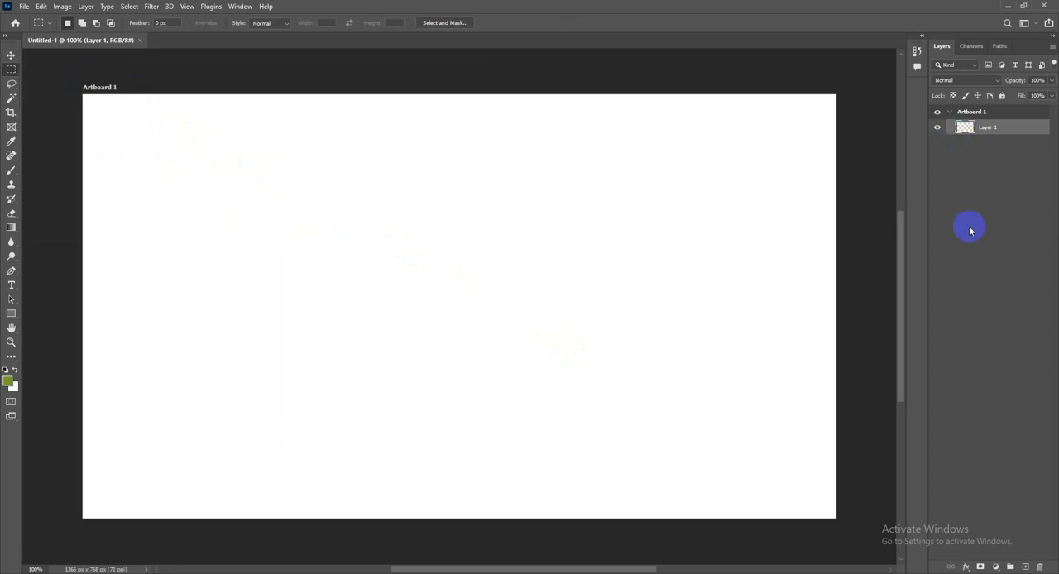
click(1025, 567)
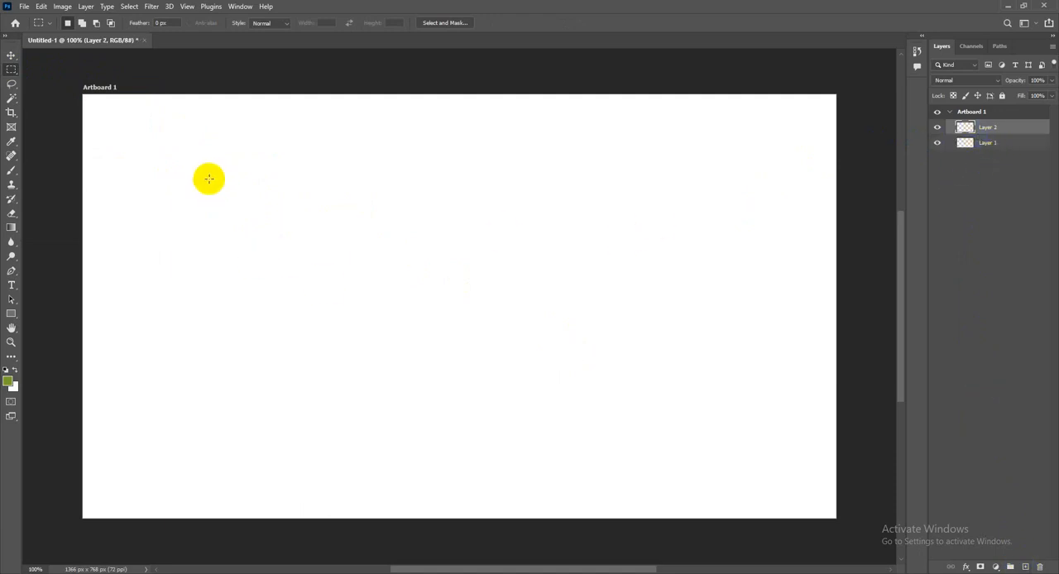
click(68, 22)
drag(205, 167, 409, 364)
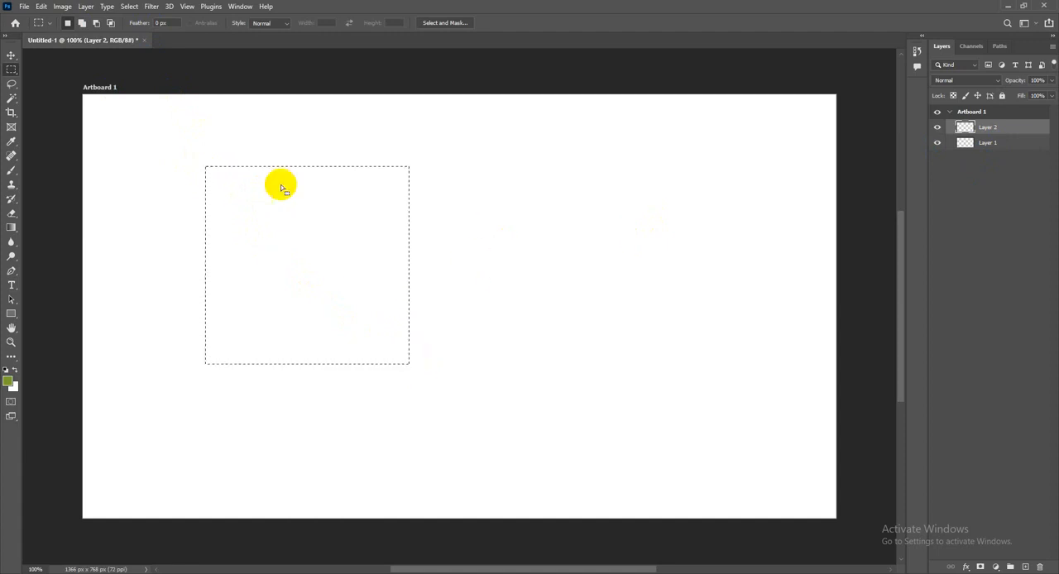
Stroke the square selection with a 3 px black centered outline at 100% opacity, and deselect it
click(40, 7)
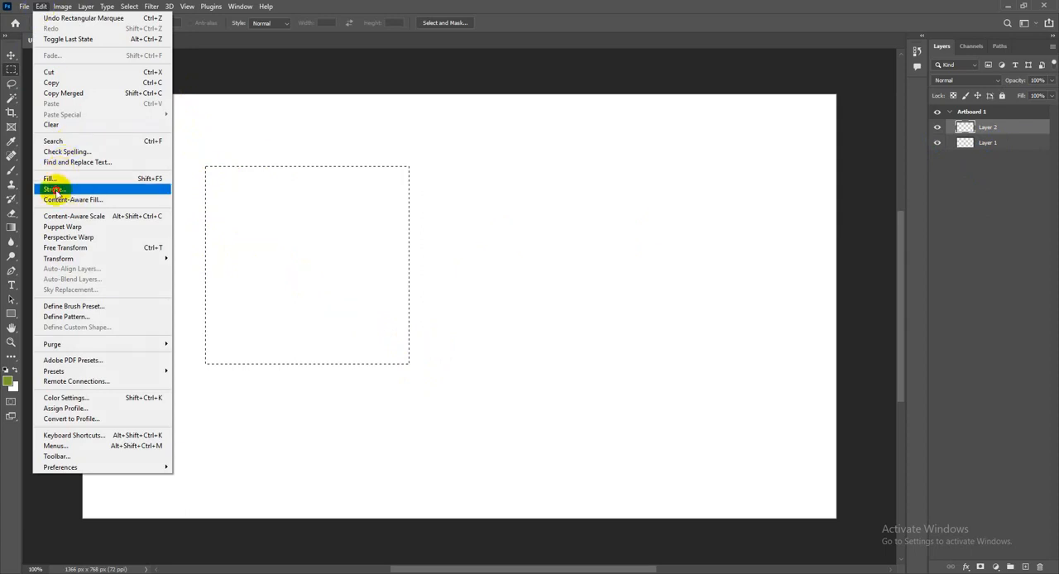
click(55, 190)
drag(489, 116, 606, 143)
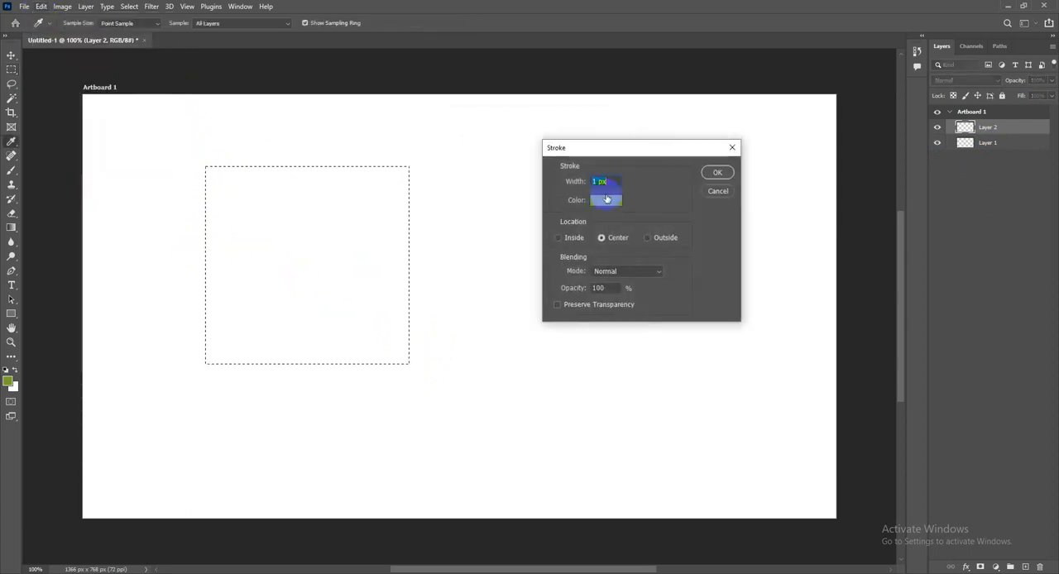
drag(596, 182, 580, 182)
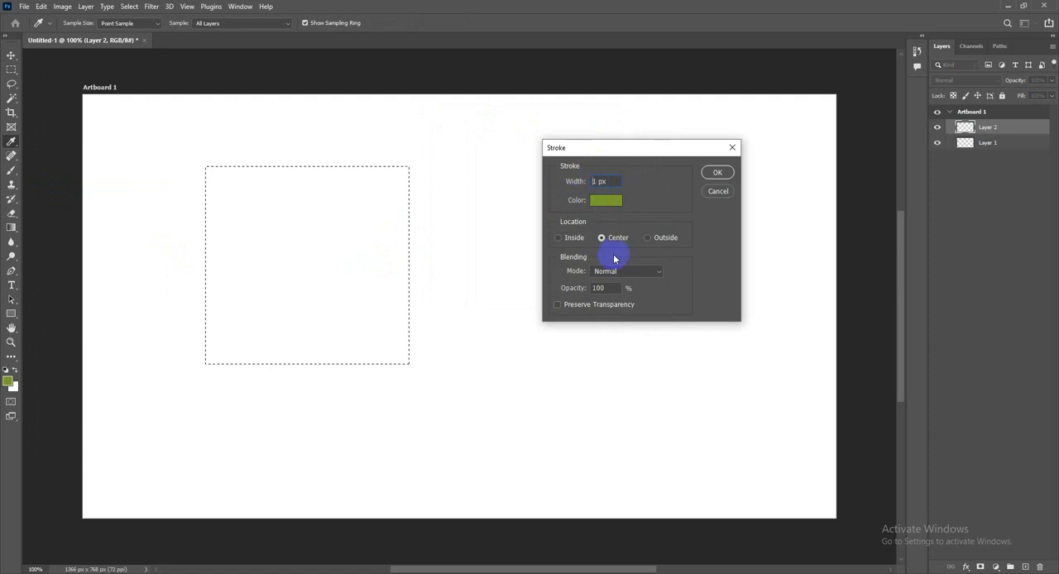
click(602, 200)
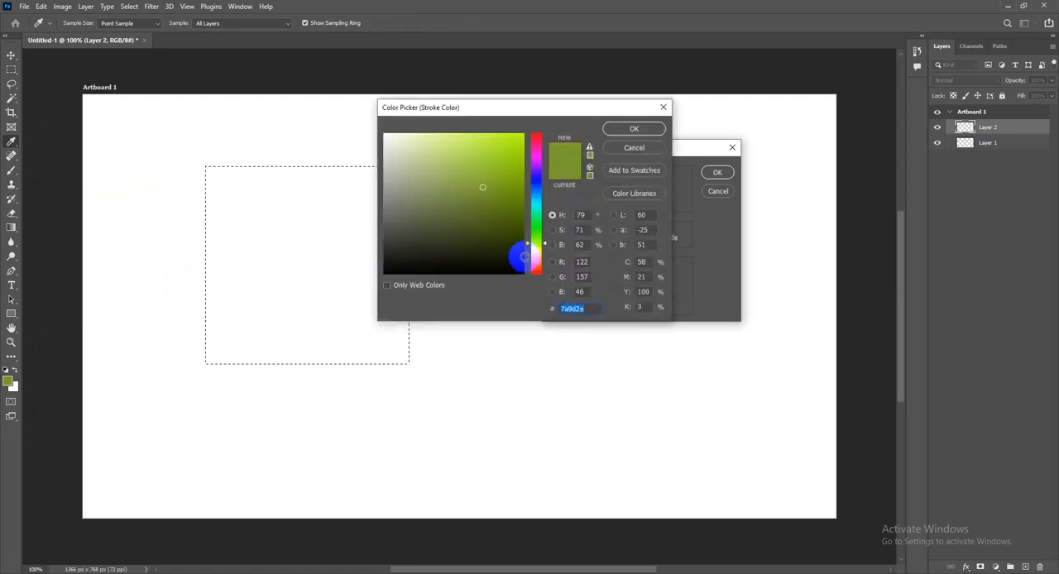
drag(525, 253, 512, 273)
click(617, 129)
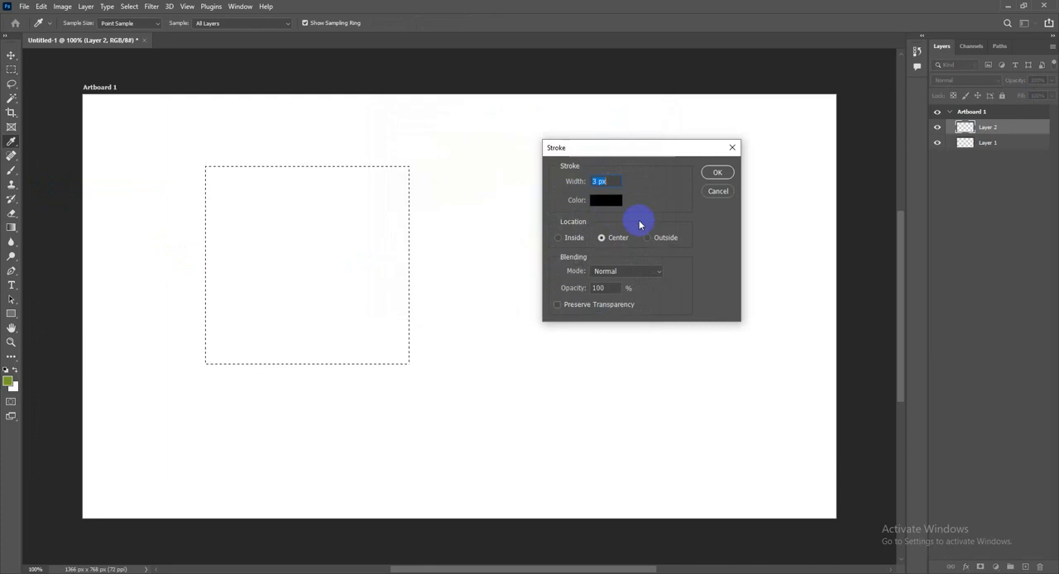
click(712, 173)
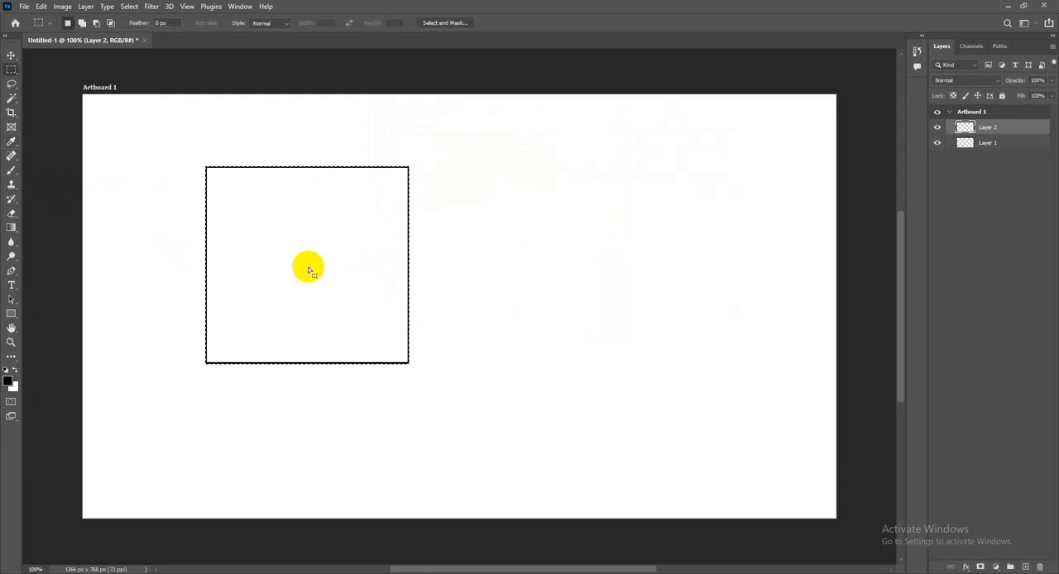
click(130, 7)
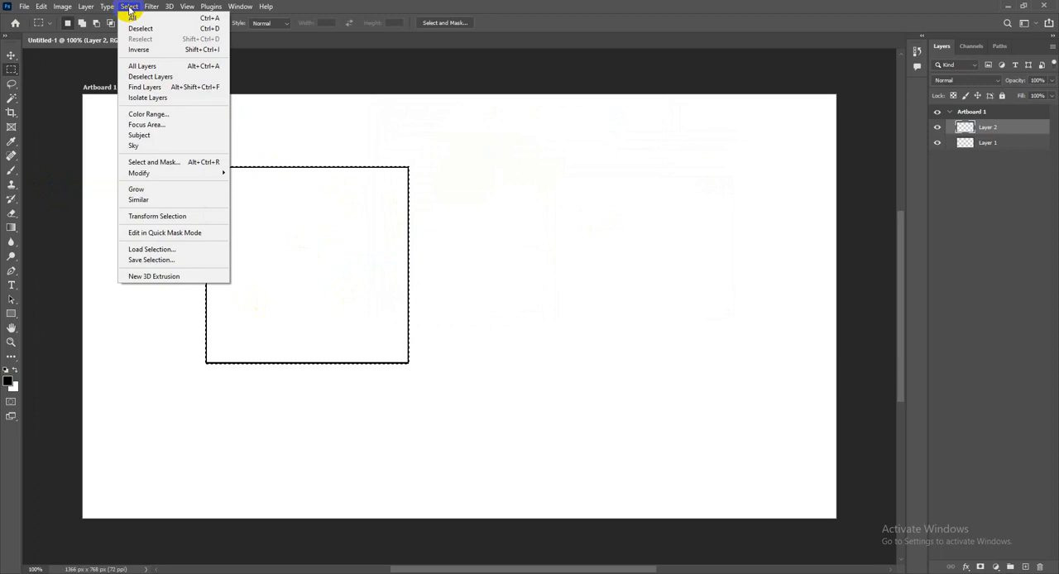
click(172, 29)
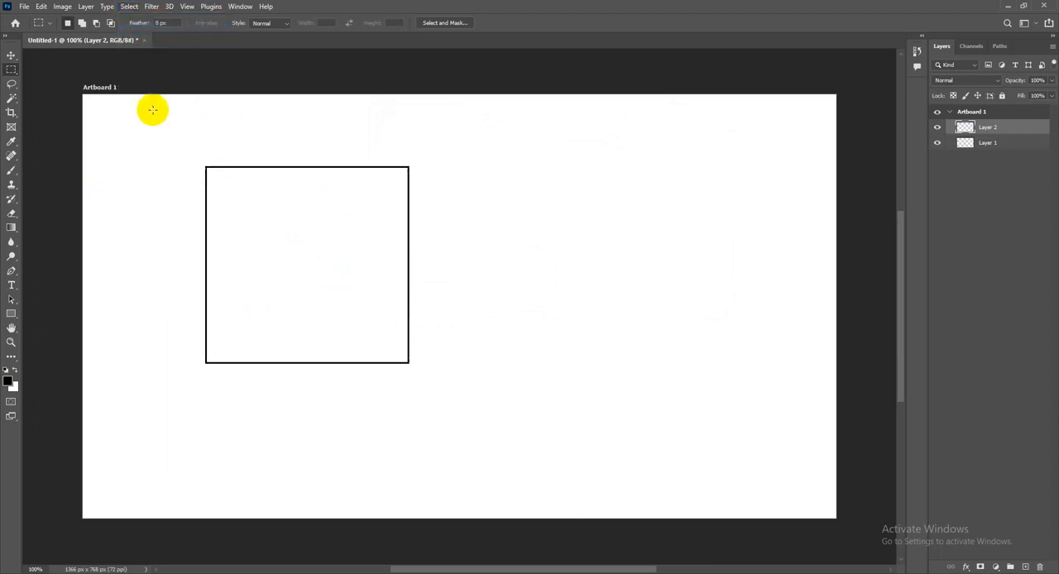
Duplicate the square's layer as Layer 2 copy and move the copy diagonally down and right so the squares overlap
click(11, 55)
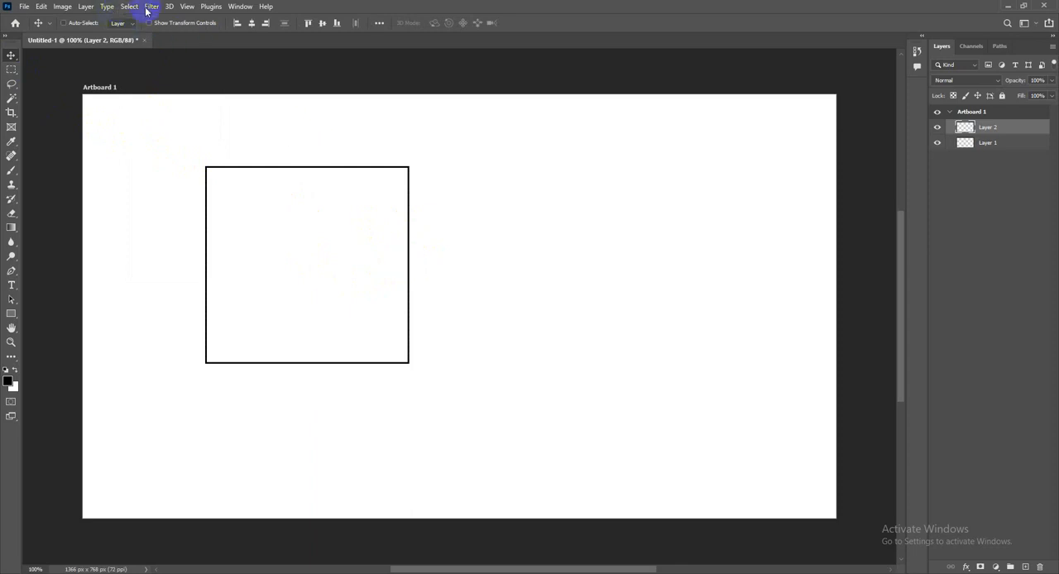
click(88, 7)
mouse_move(92, 17)
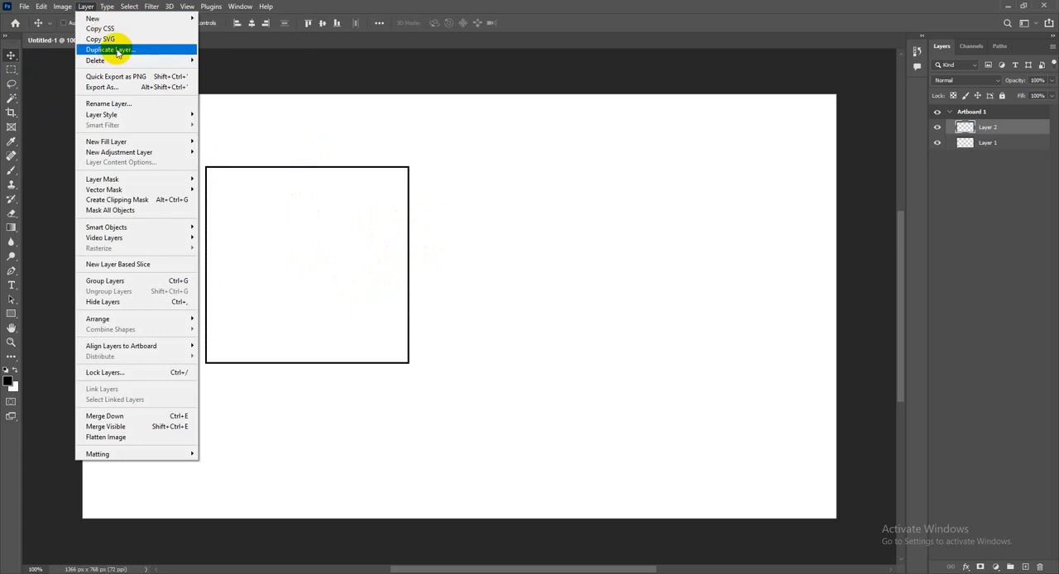
click(116, 51)
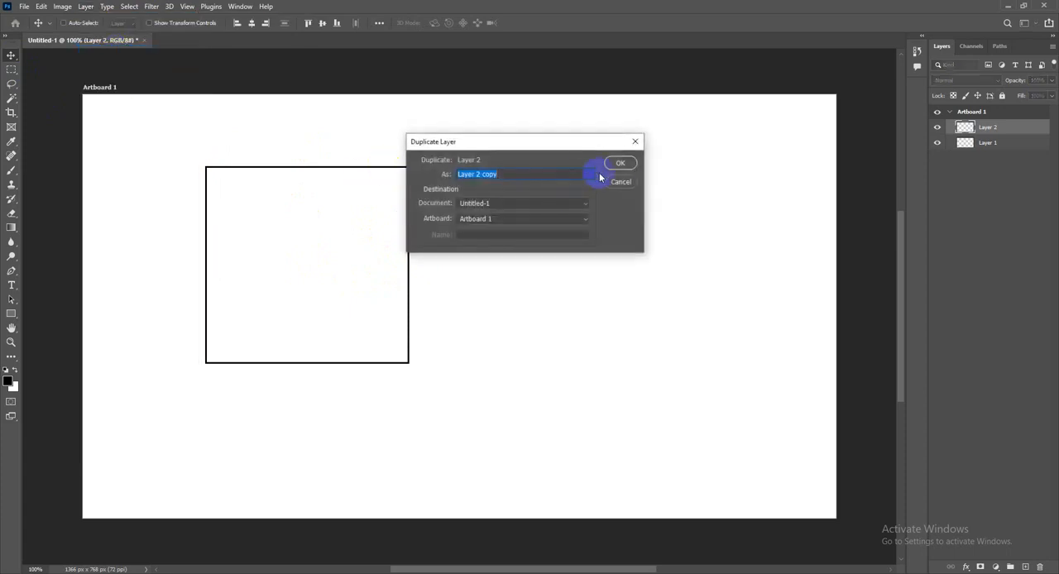
click(622, 164)
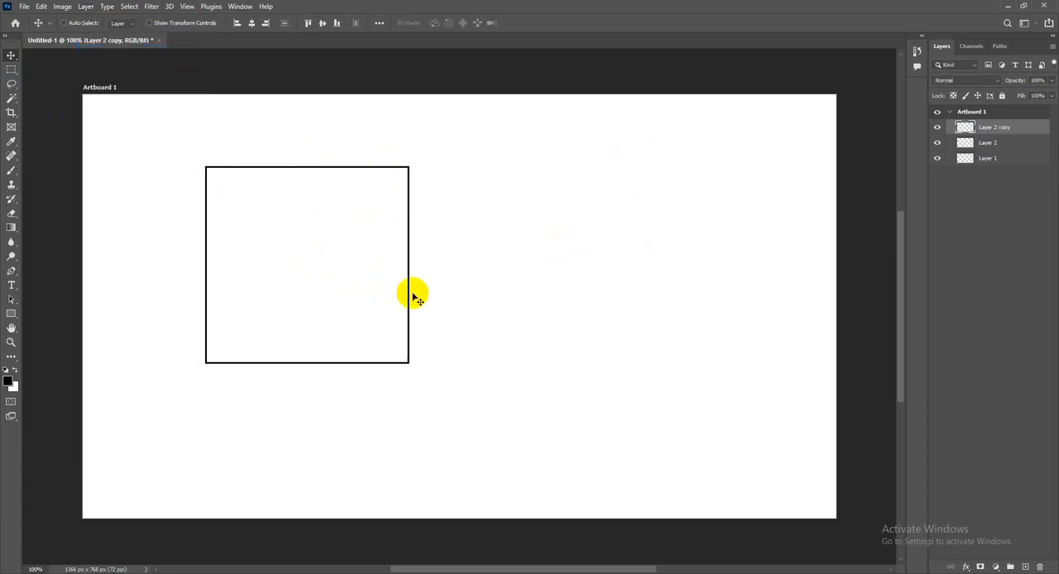
drag(408, 280, 492, 374)
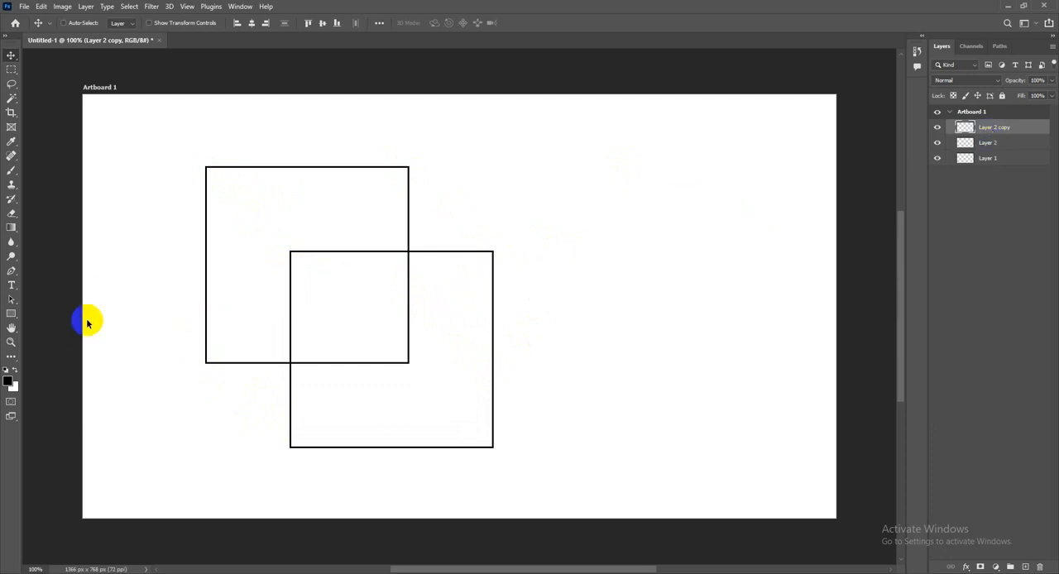
With the Line tool in Path mode at 3 px weight, connect the two squares' matching top-right, top-left and bottom-left corners
click(11, 314)
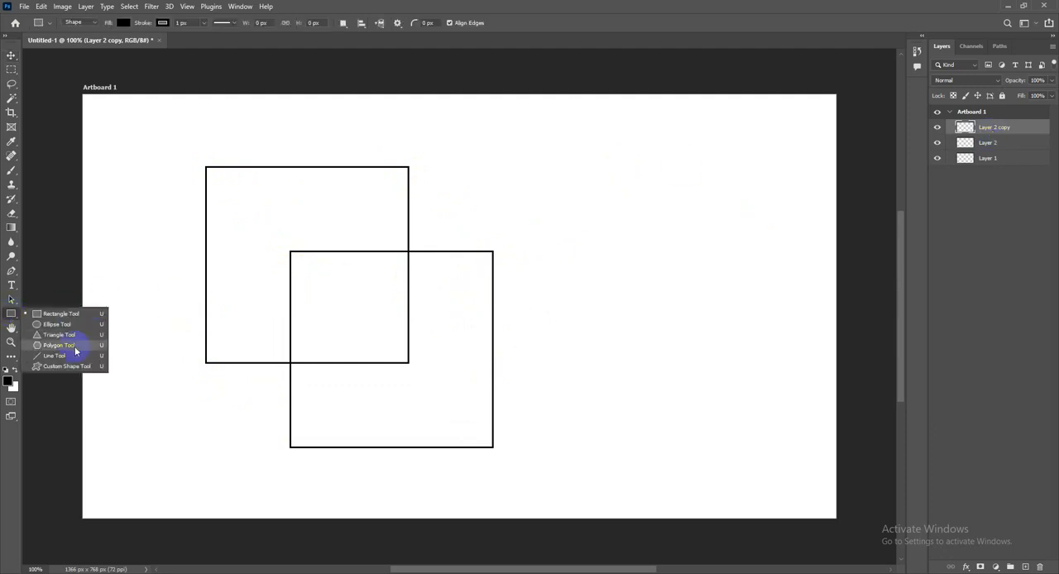
click(48, 356)
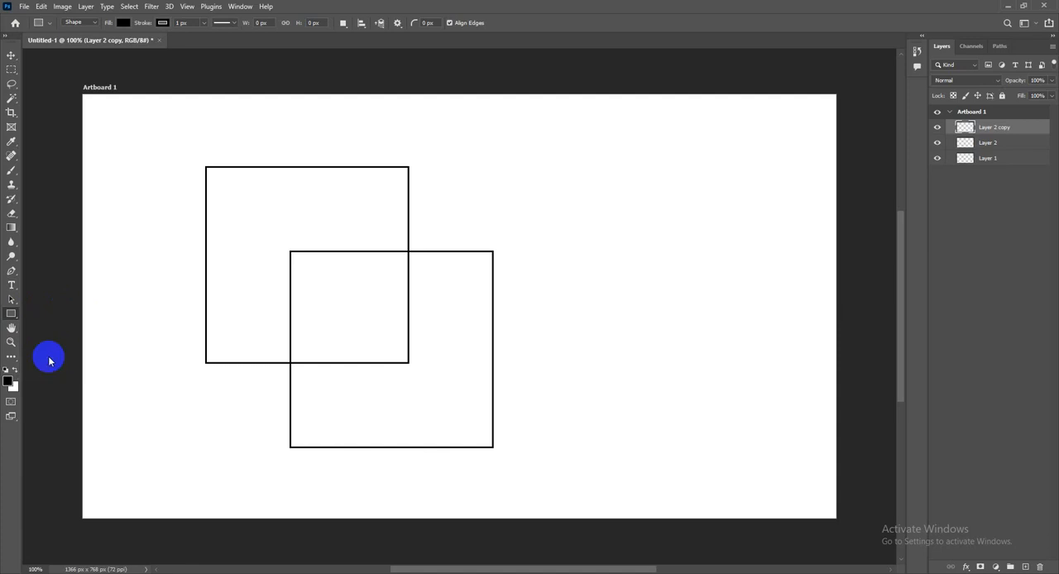
click(73, 23)
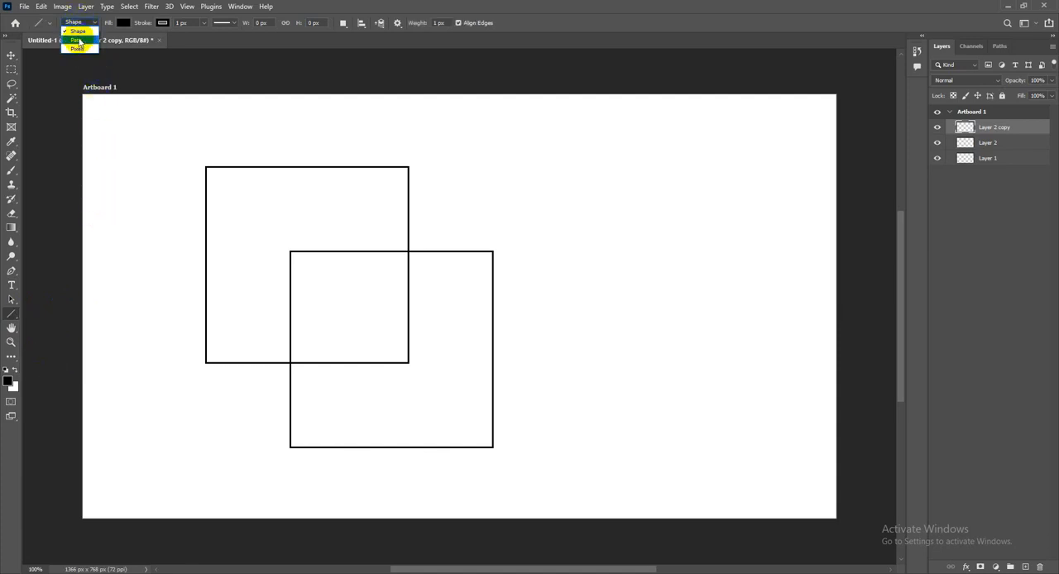
click(77, 41)
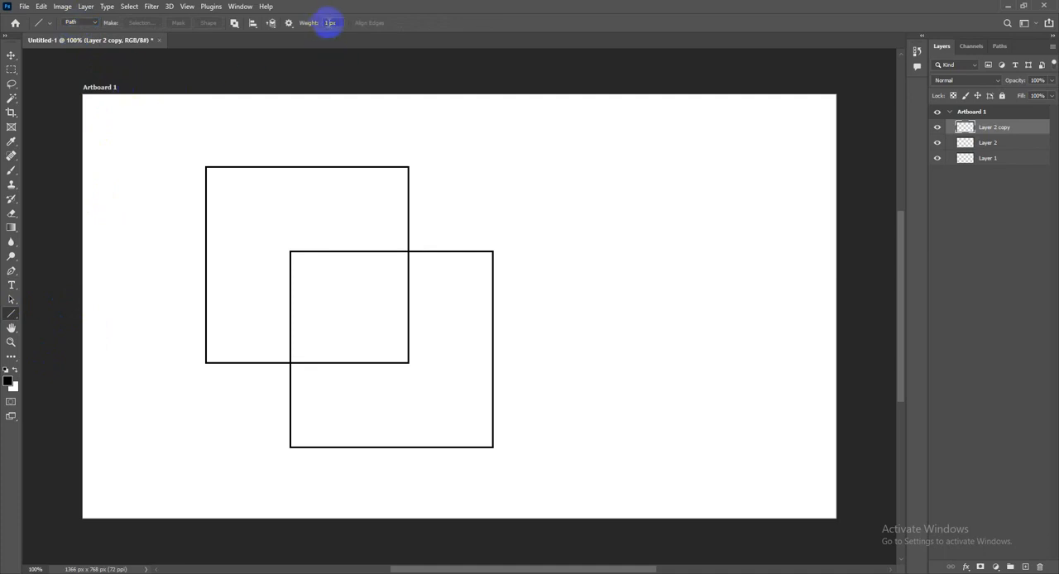
click(329, 22)
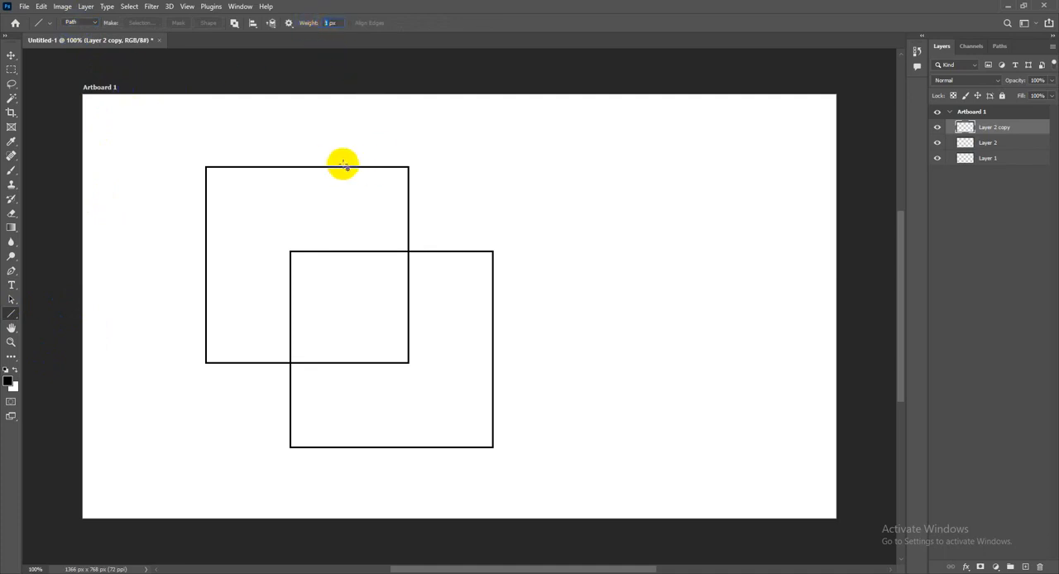
text(3)
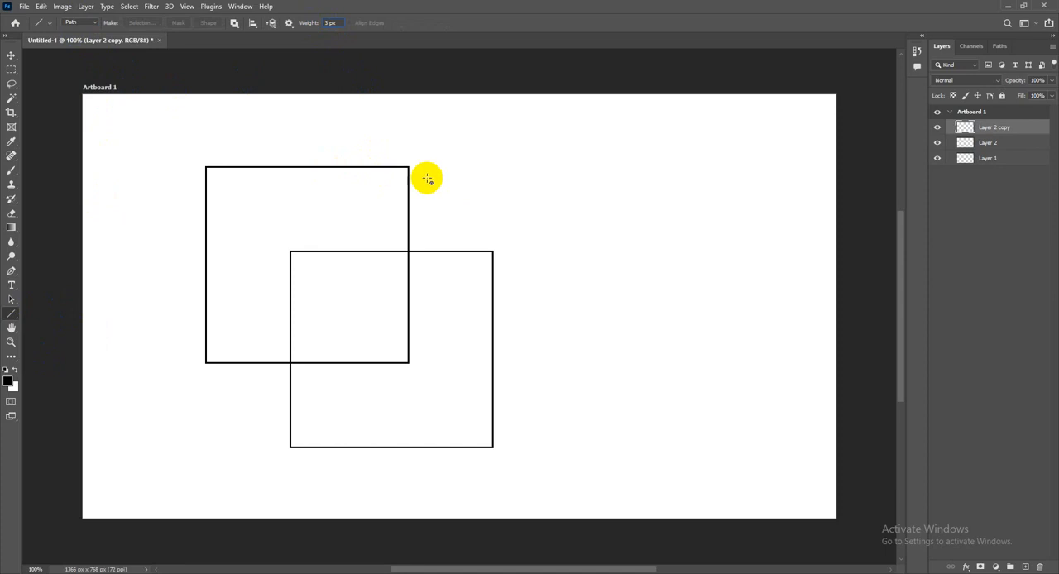
drag(407, 169, 492, 251)
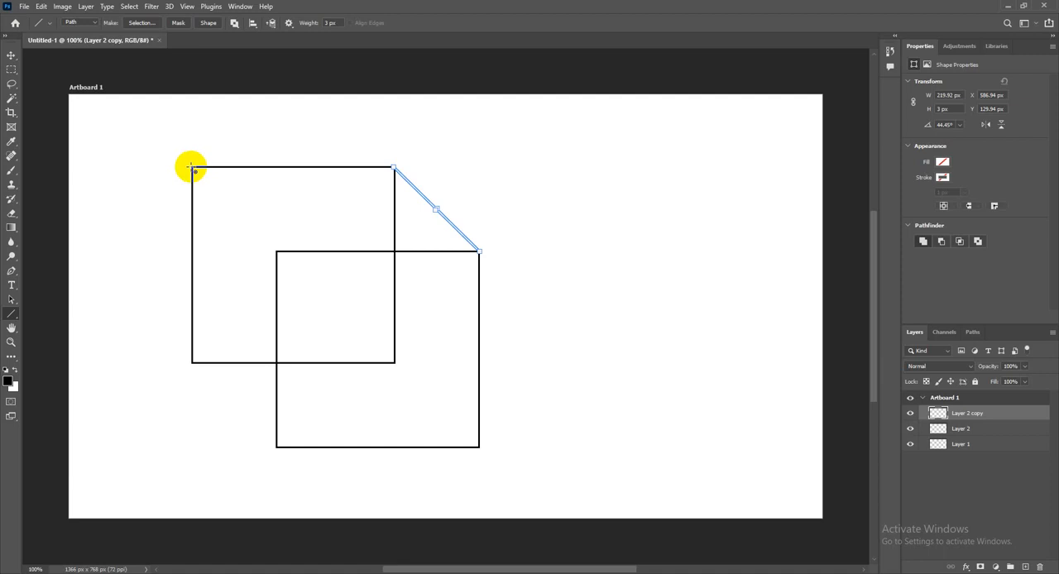
drag(191, 167, 276, 252)
key(space)
key(space)
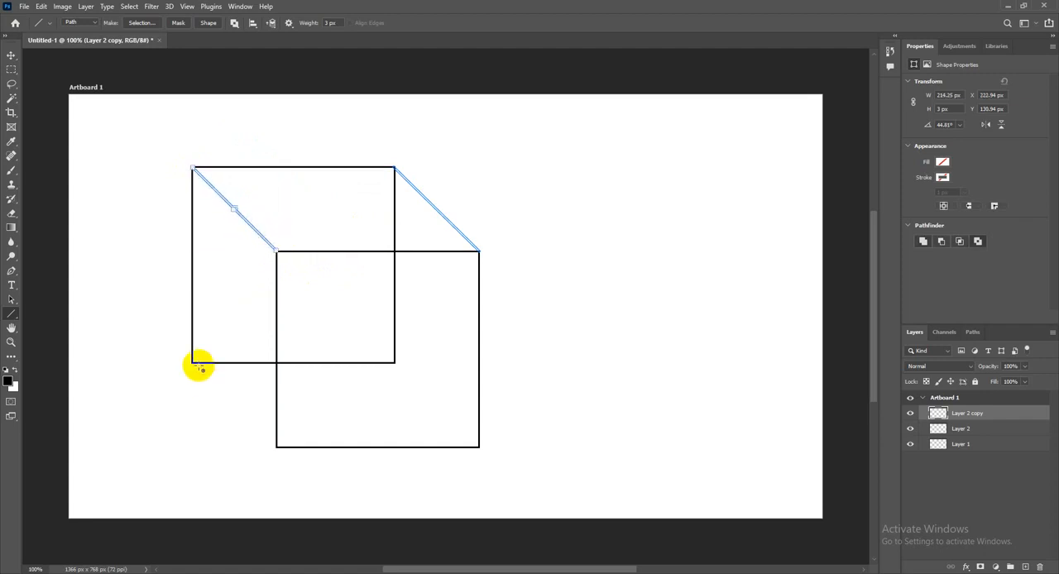
drag(192, 364, 276, 447)
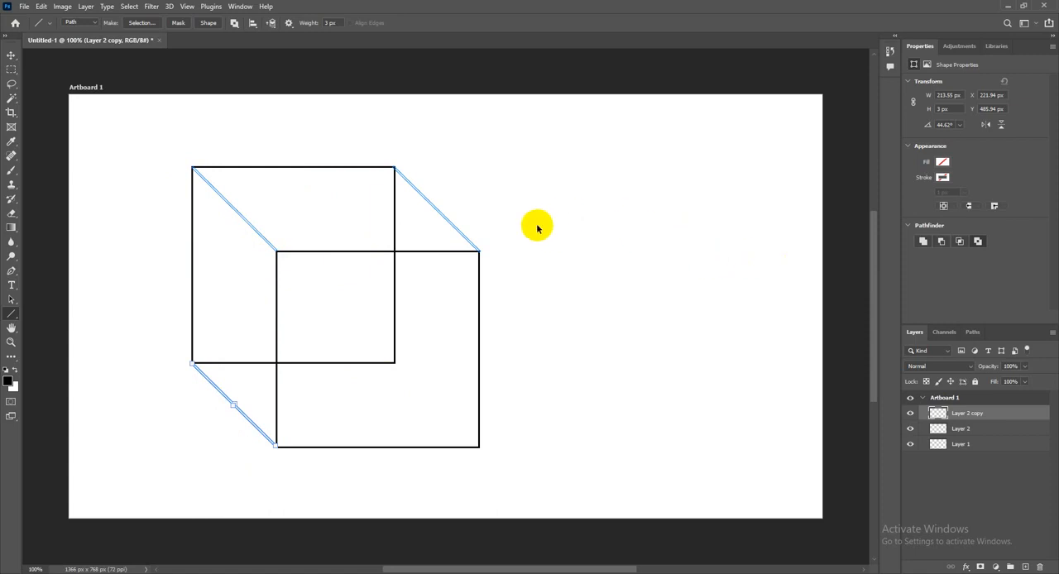
Convert the three diagonal line paths into a selection and fill it with the foreground color on Layer 2 copy
key(ctrl+Return)
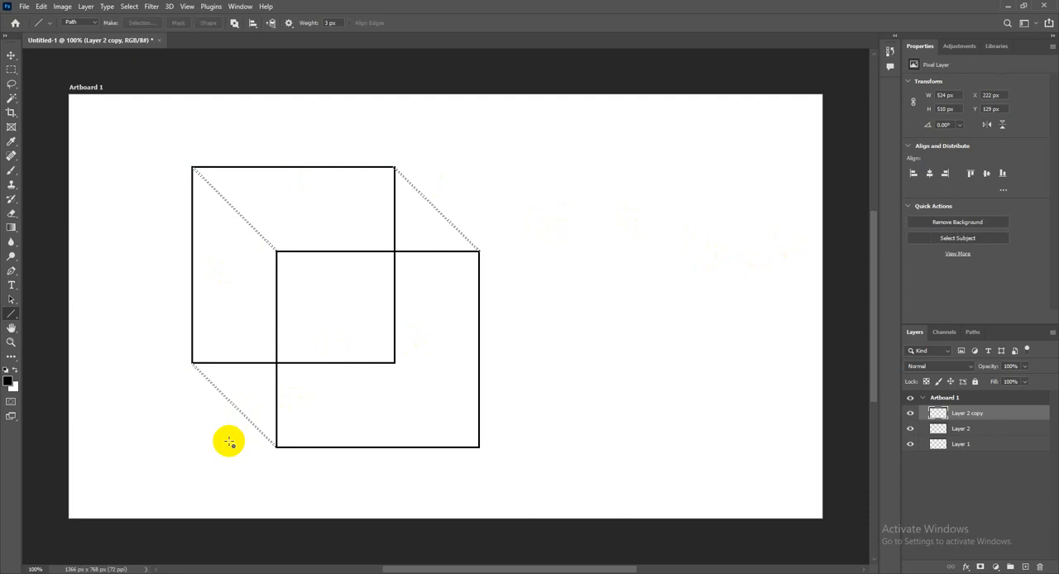
click(41, 7)
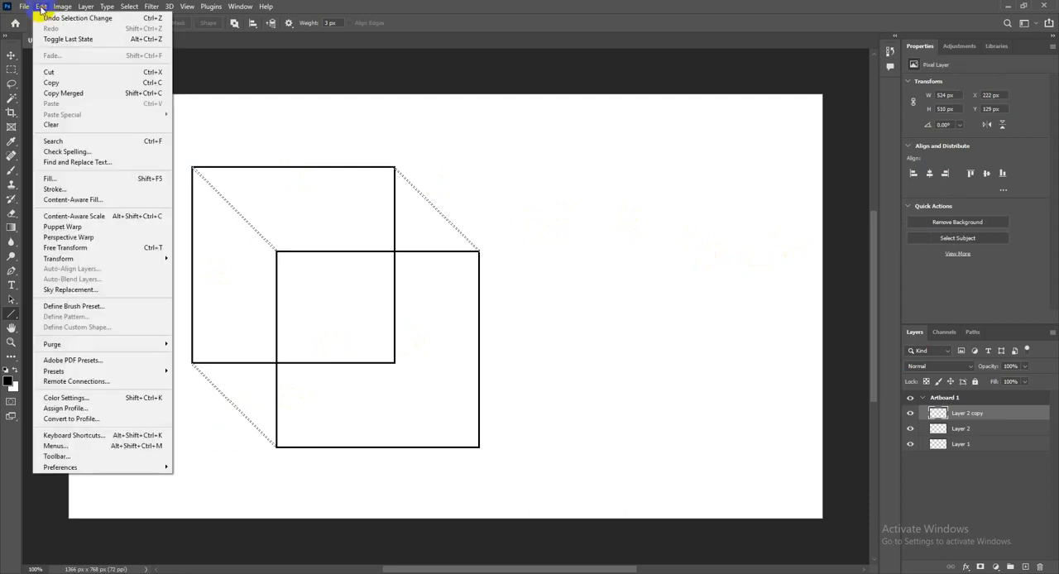
click(89, 179)
click(534, 141)
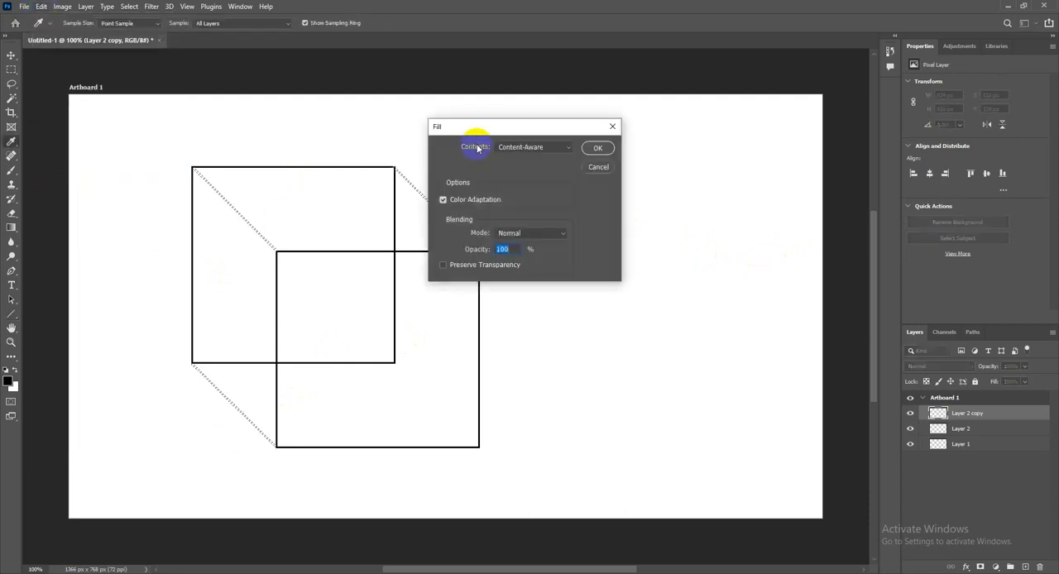
click(472, 74)
drag(480, 121, 554, 154)
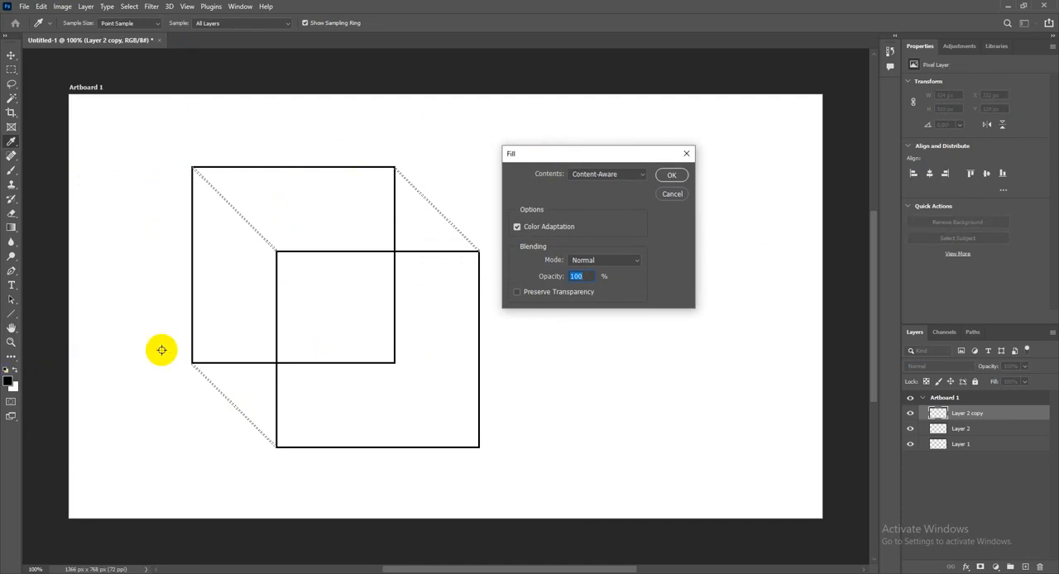
click(639, 174)
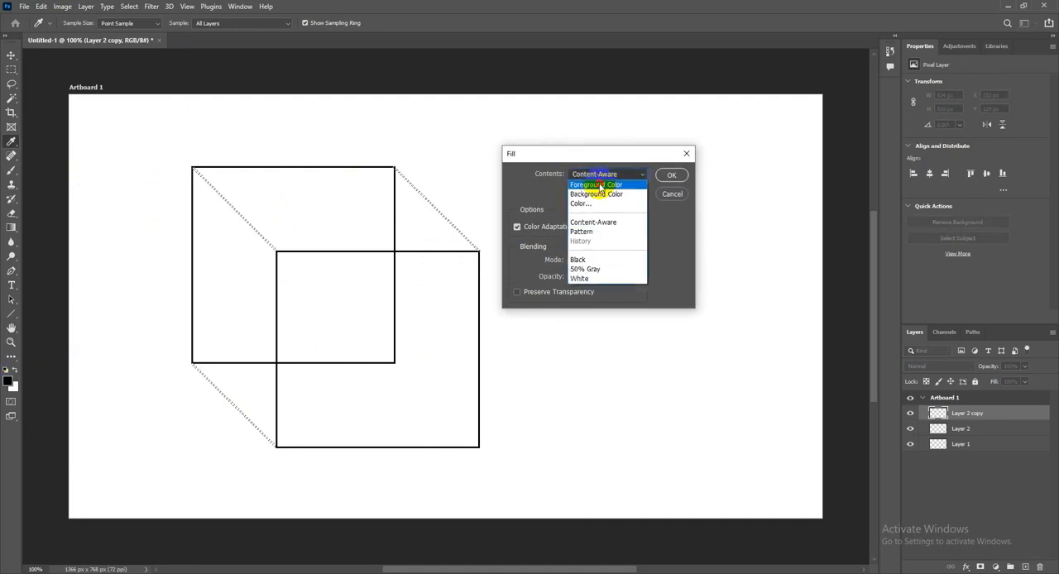
click(600, 186)
click(672, 176)
key(u)
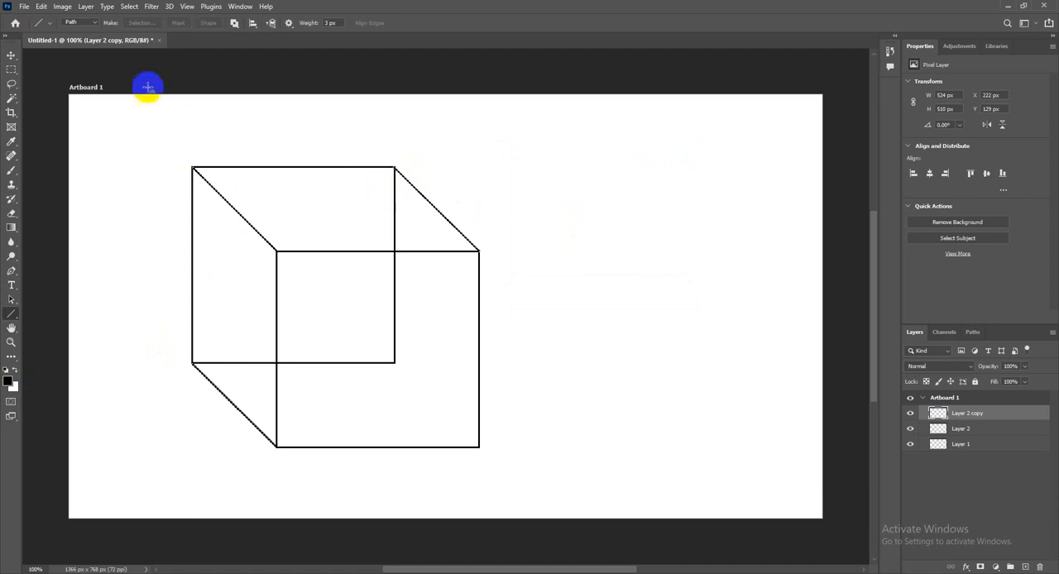
Deselect the filled diagonal lines and switch to the Move tool
click(126, 10)
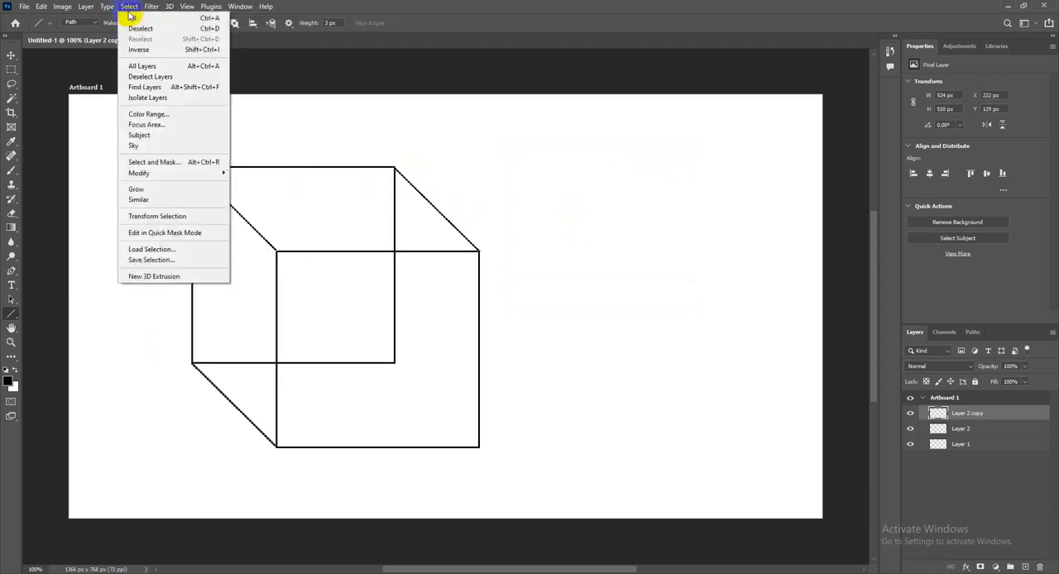
click(137, 29)
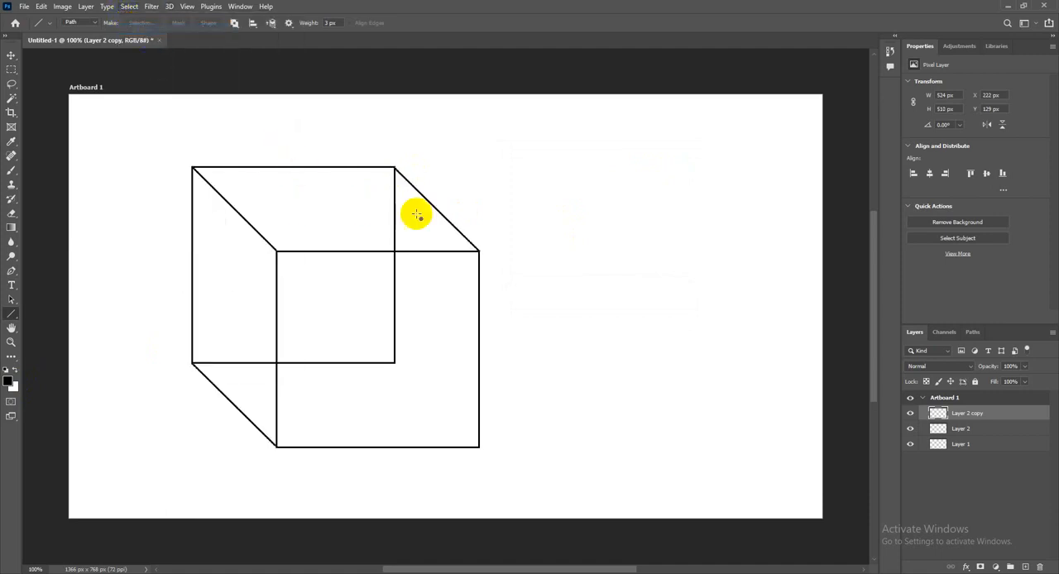
click(11, 56)
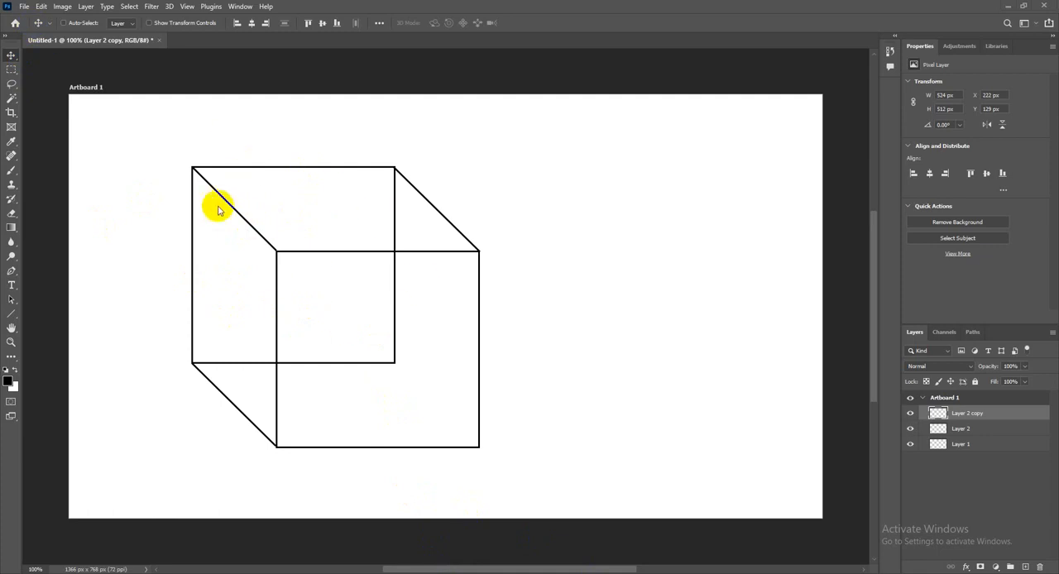
Place the image flowers-174817_1920 from the Downloads folder as an embedded object
click(24, 7)
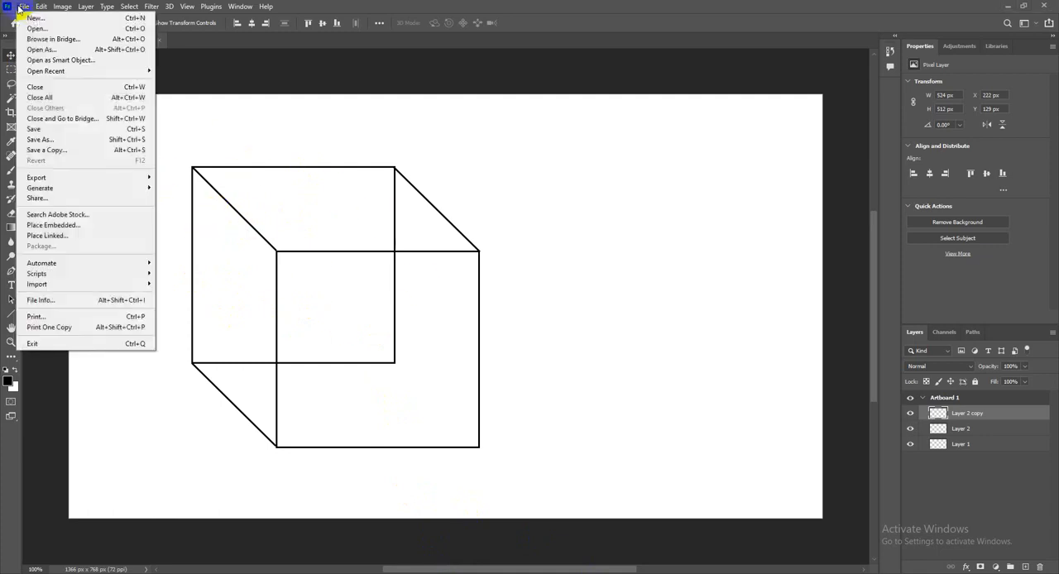
click(67, 228)
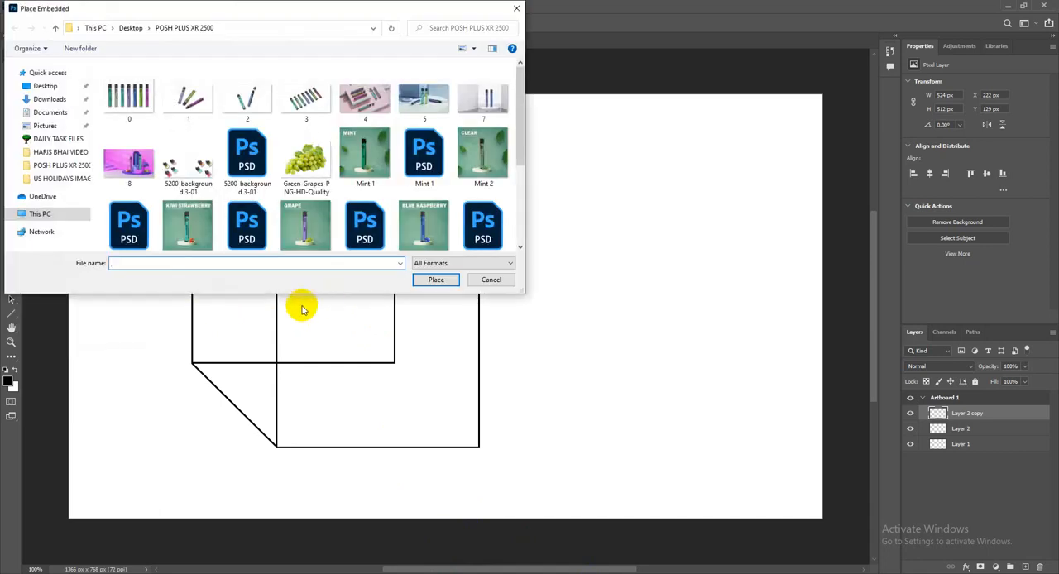
click(48, 100)
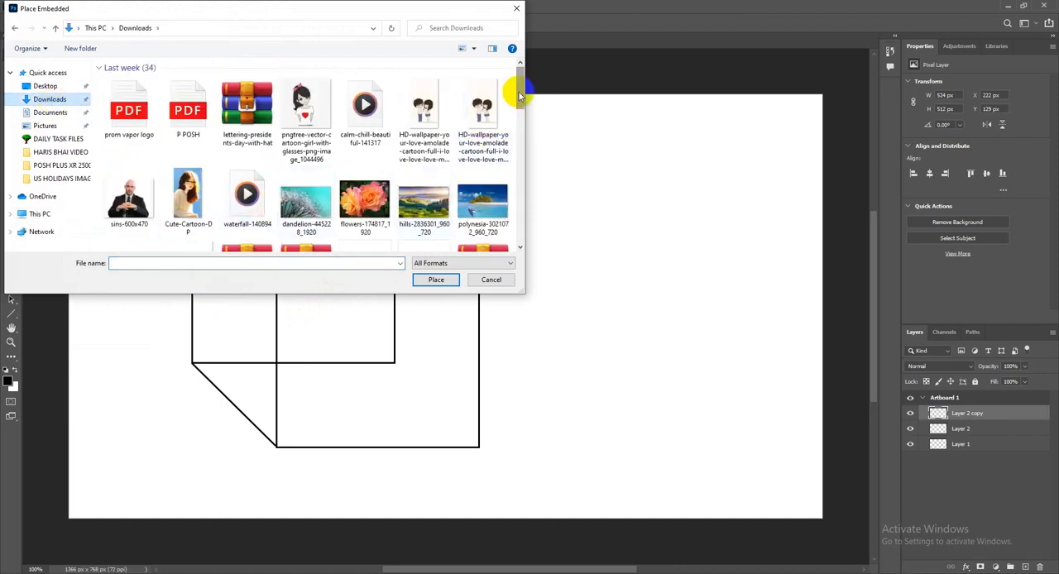
mouse_move(518, 89)
mouse_down()
mouse_move(524, 121)
mouse_move(522, 108)
mouse_up()
click(364, 178)
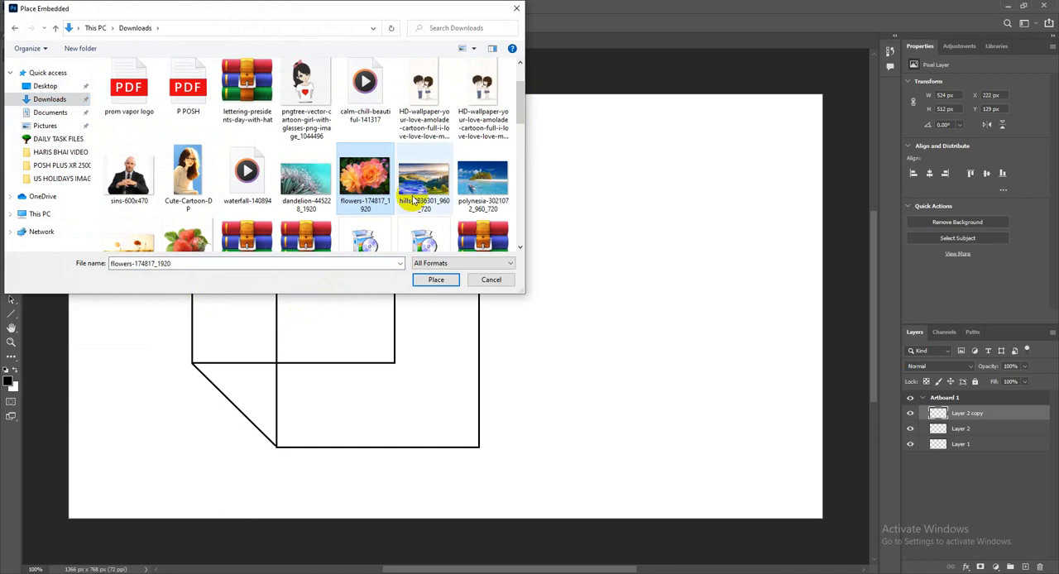
click(433, 280)
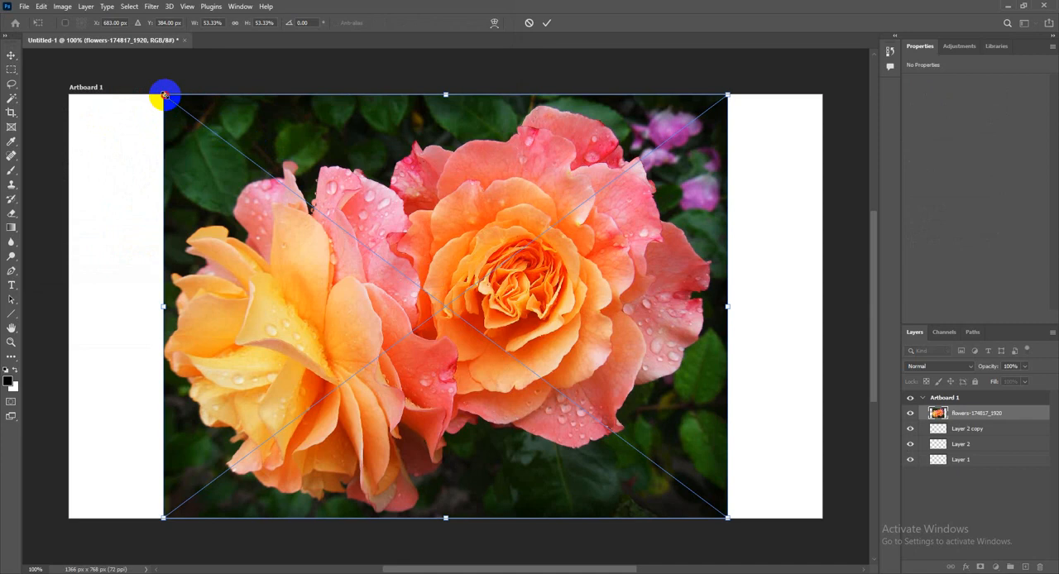
Scale the flower image to about 19% width and 25% height and position it exactly over the cube's front square
drag(164, 95, 456, 357)
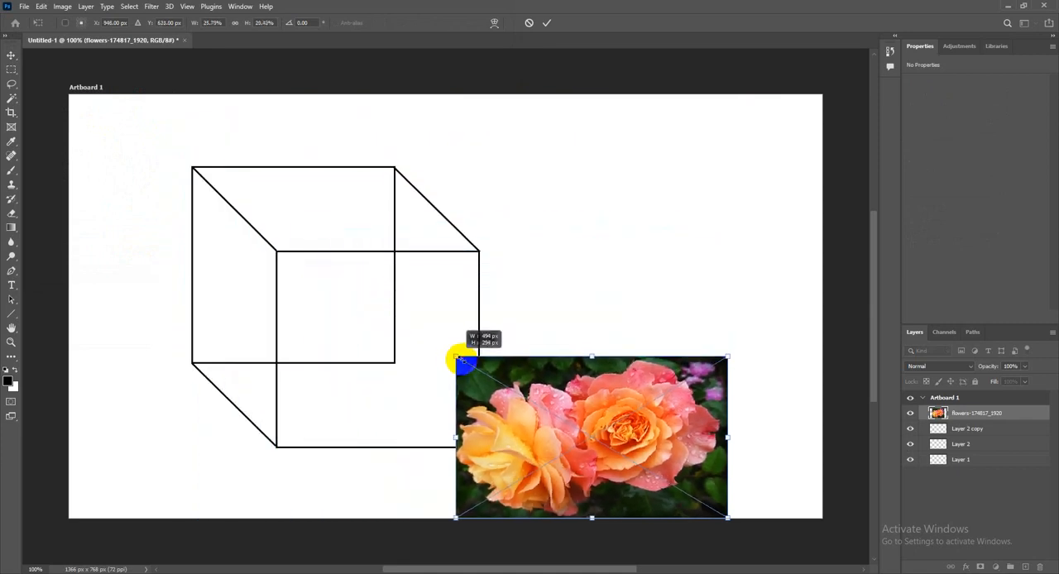
drag(507, 387, 555, 283)
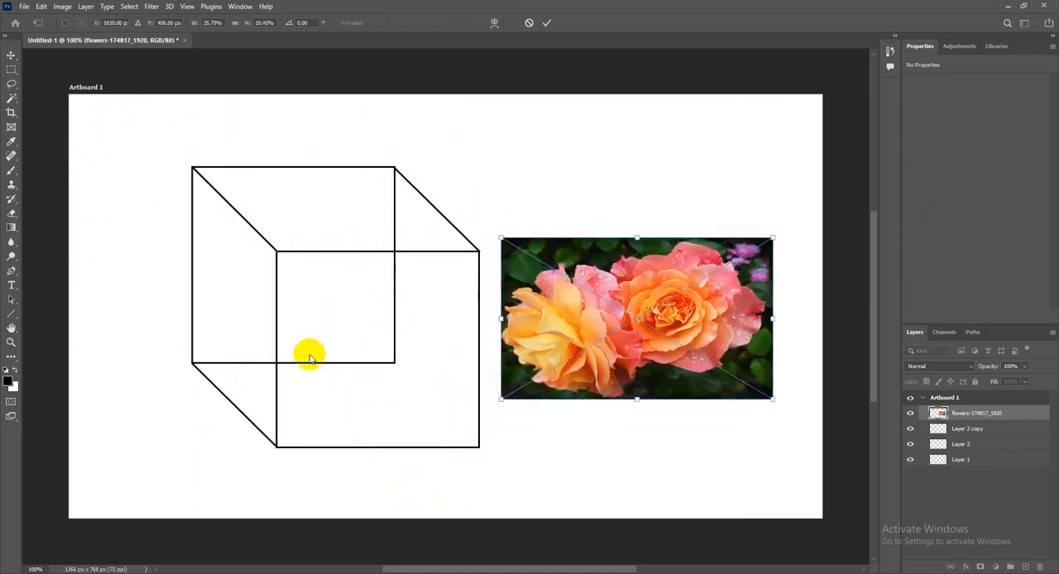
drag(598, 263, 373, 278)
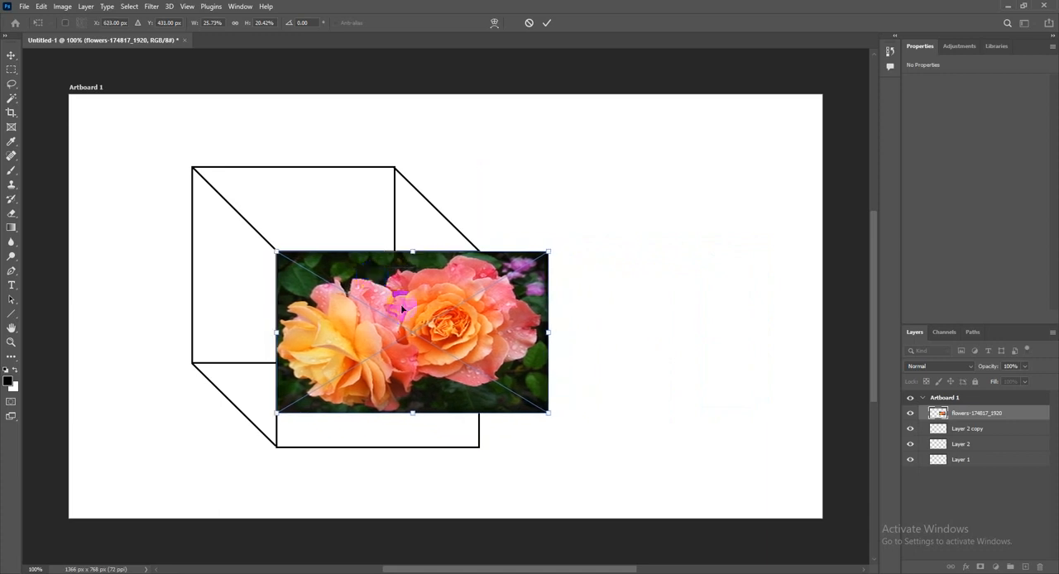
drag(548, 332, 480, 332)
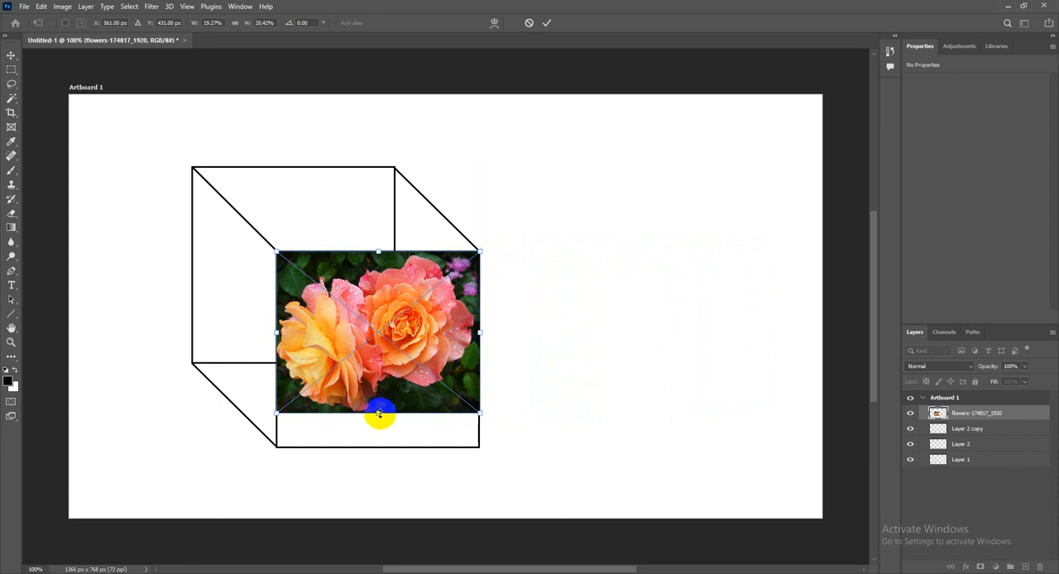
drag(378, 412, 378, 447)
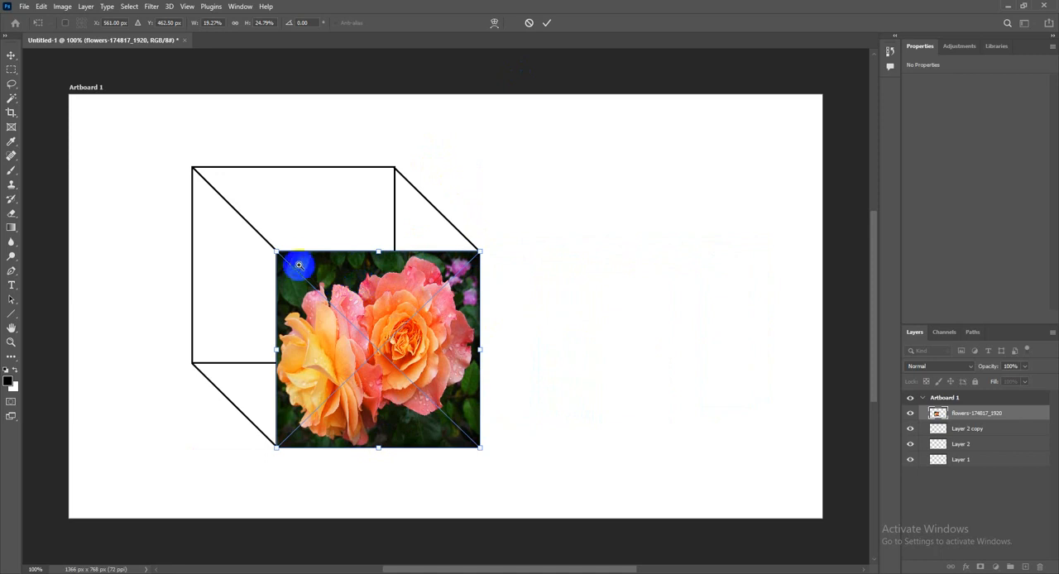
Check the flower image's edges against the front square up close, fit the artboard on screen and commit the placement
scroll(293, 255, up, 2)
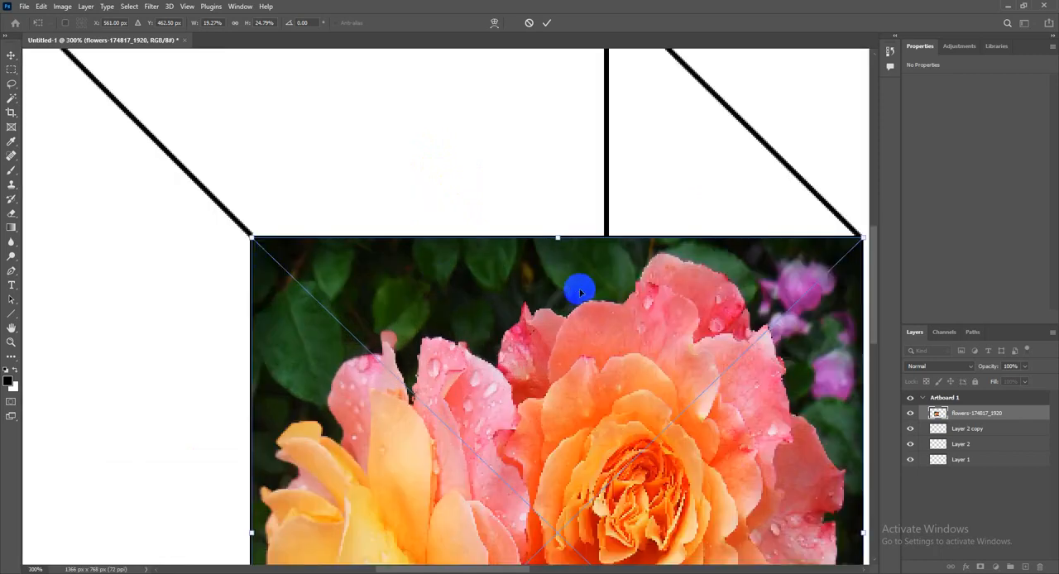
drag(614, 288, 485, 215)
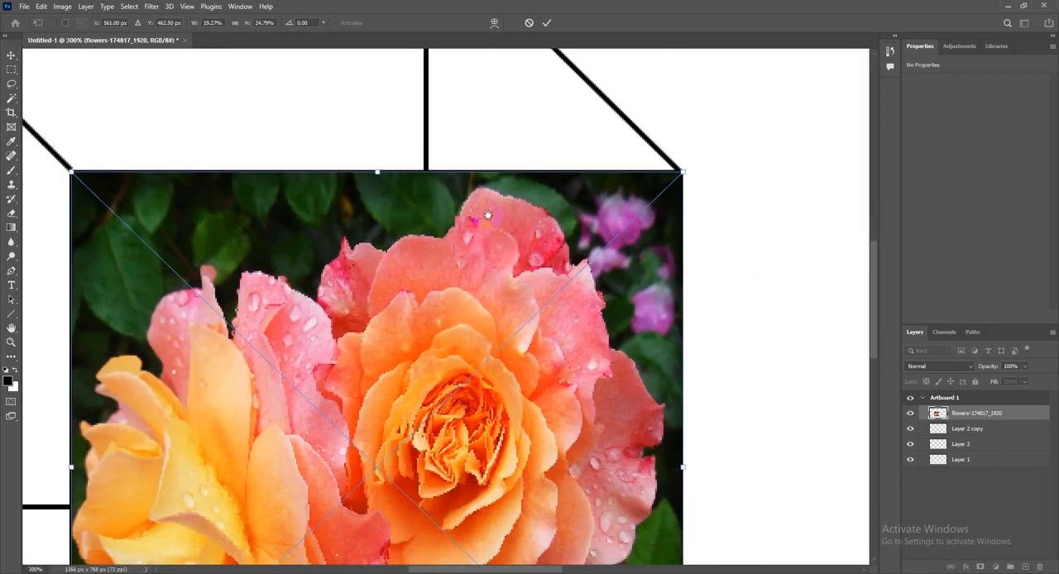
drag(471, 341, 555, 180)
drag(466, 395, 514, 383)
drag(532, 274, 541, 385)
drag(465, 297, 461, 306)
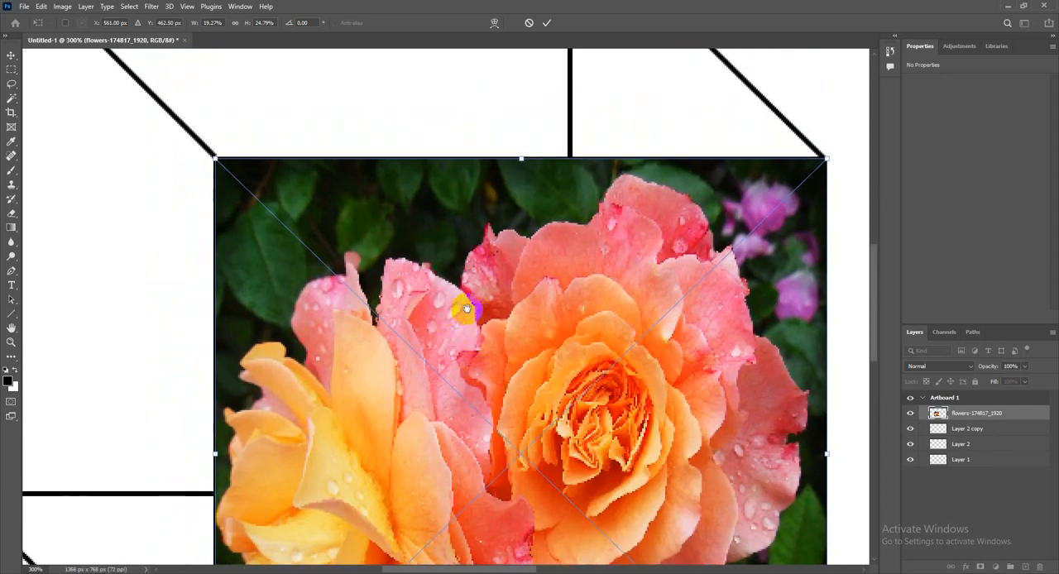
click(187, 7)
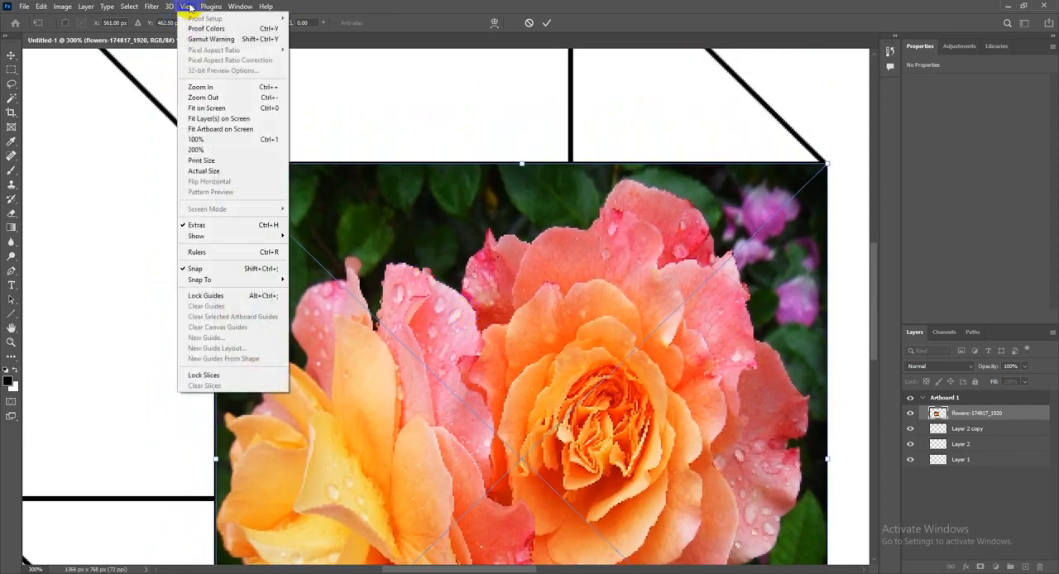
click(207, 107)
click(549, 31)
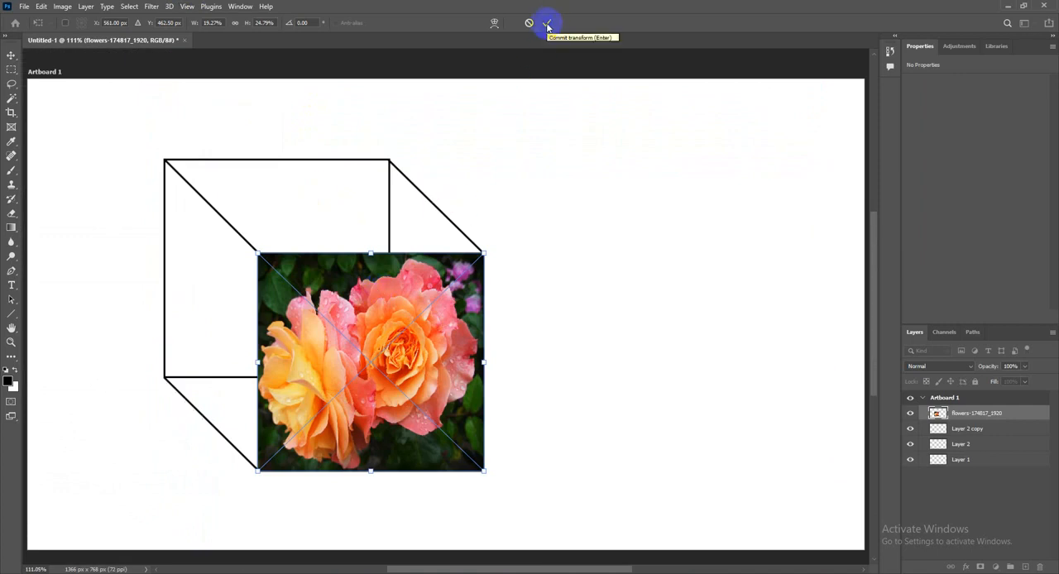
click(547, 25)
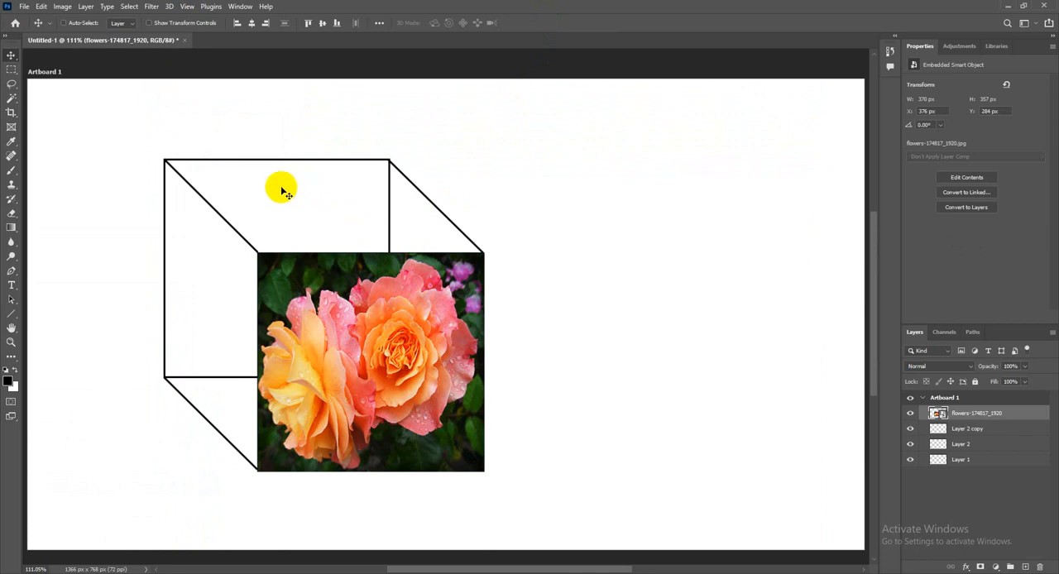
Place hills-2836301_960_720 as an embedded image, shrink it to about 33% width and 50% height, and move it over the cube
click(25, 6)
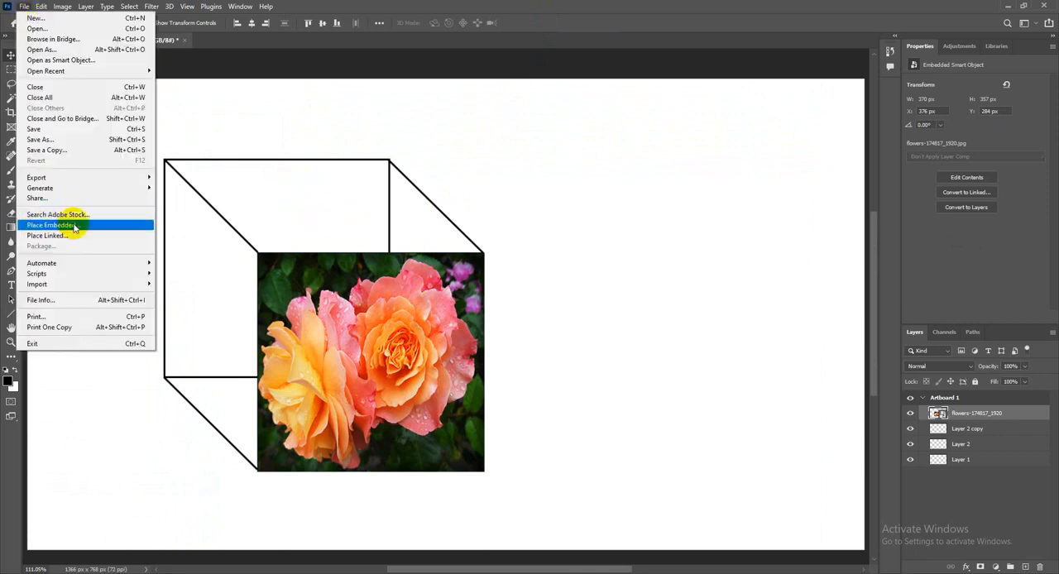
click(73, 226)
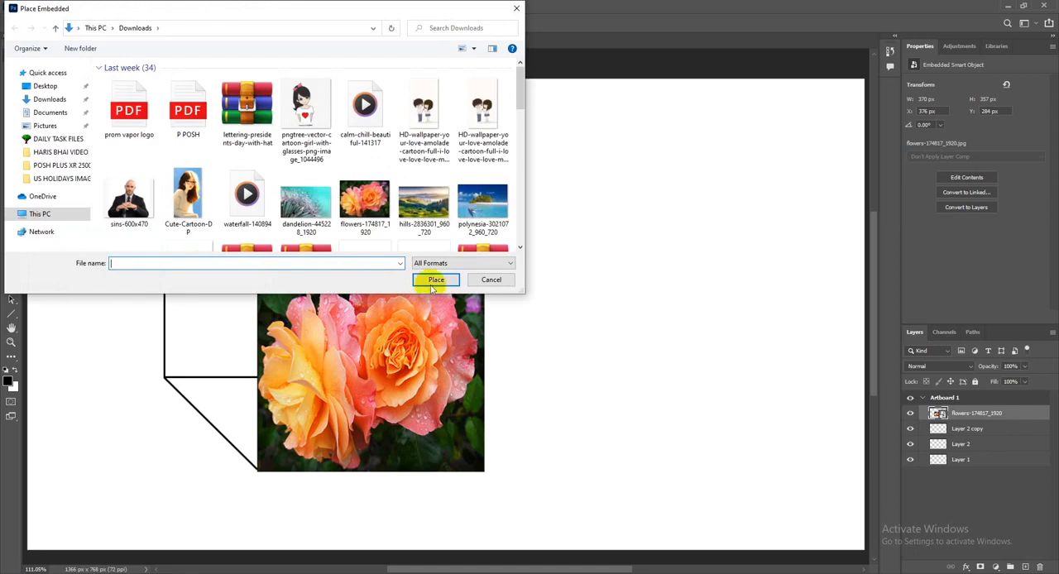
click(422, 205)
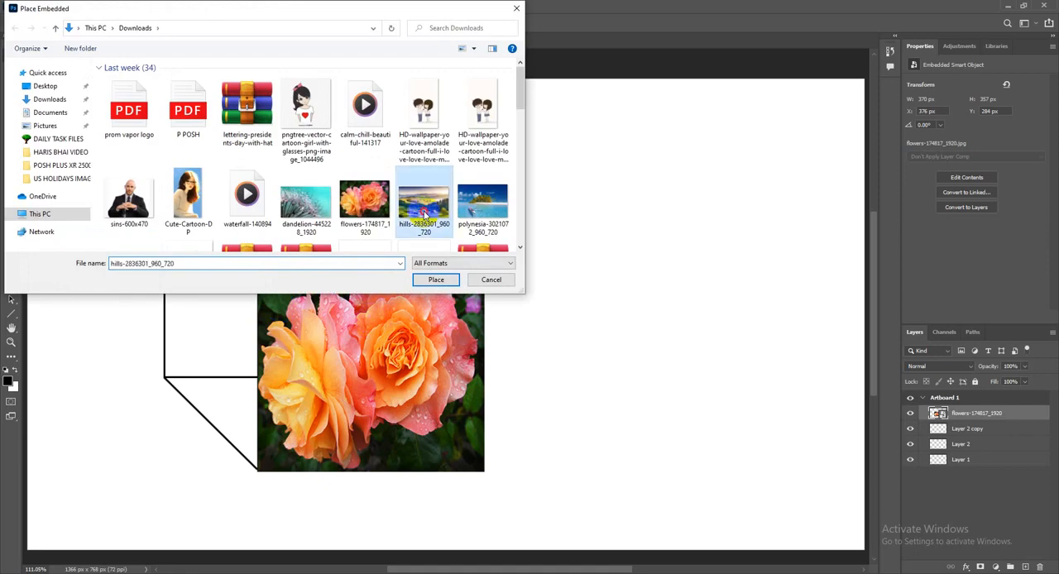
click(434, 280)
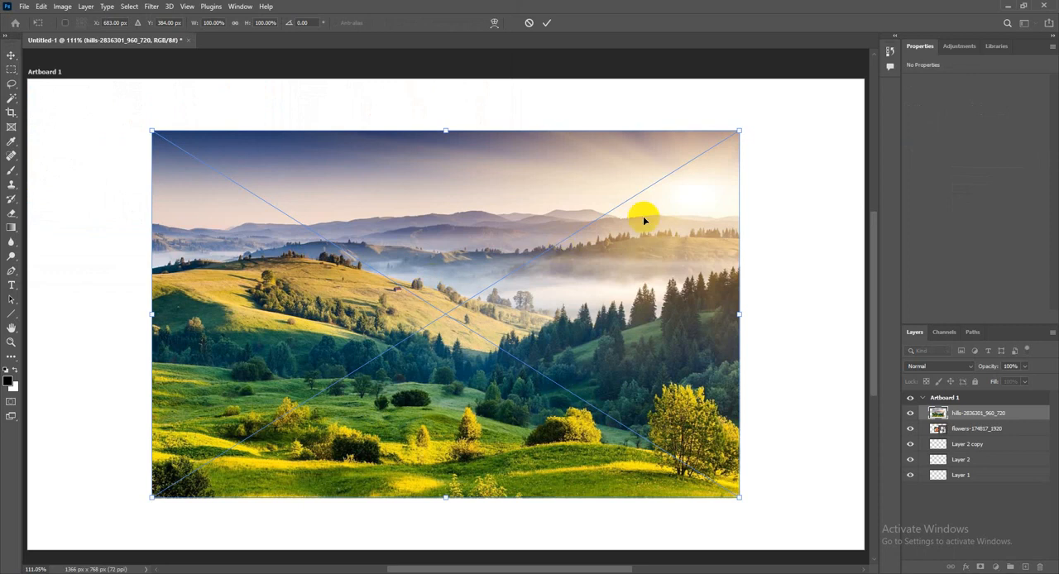
drag(738, 130, 354, 308)
drag(298, 350, 380, 218)
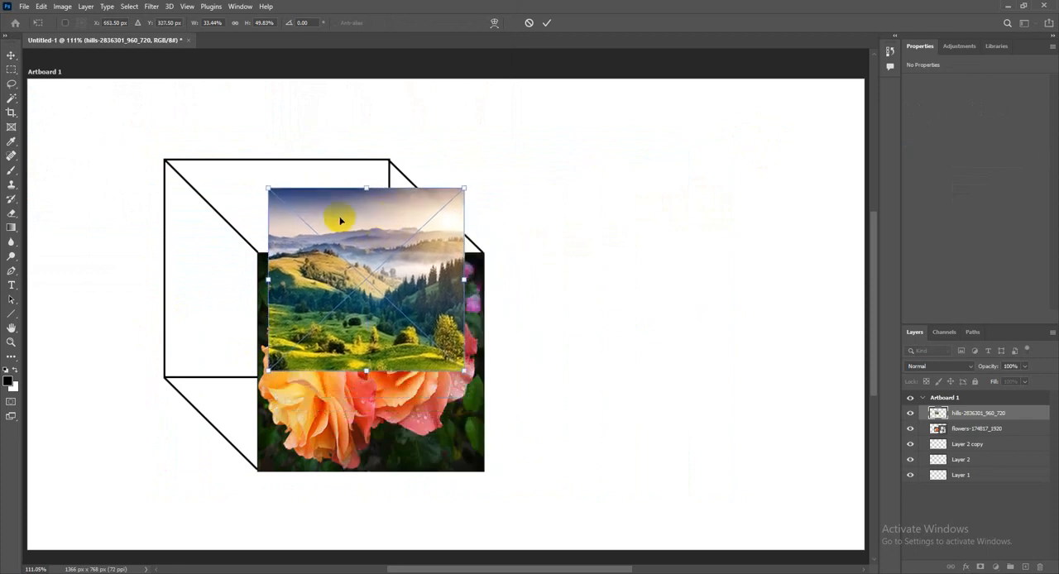
Distort the hills image so its four corners match the corners of the cube's top face
right_click(350, 225)
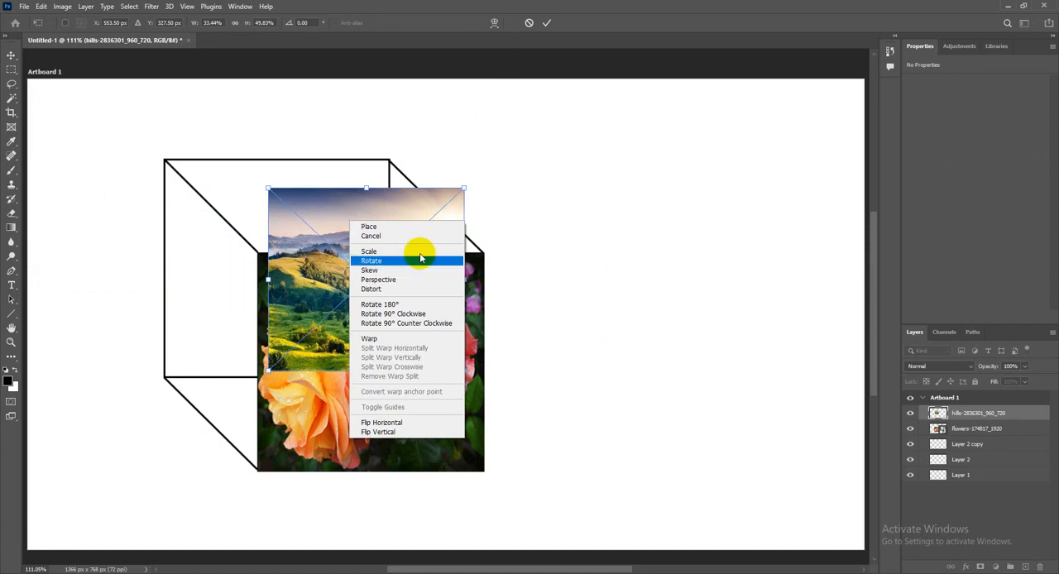
click(374, 291)
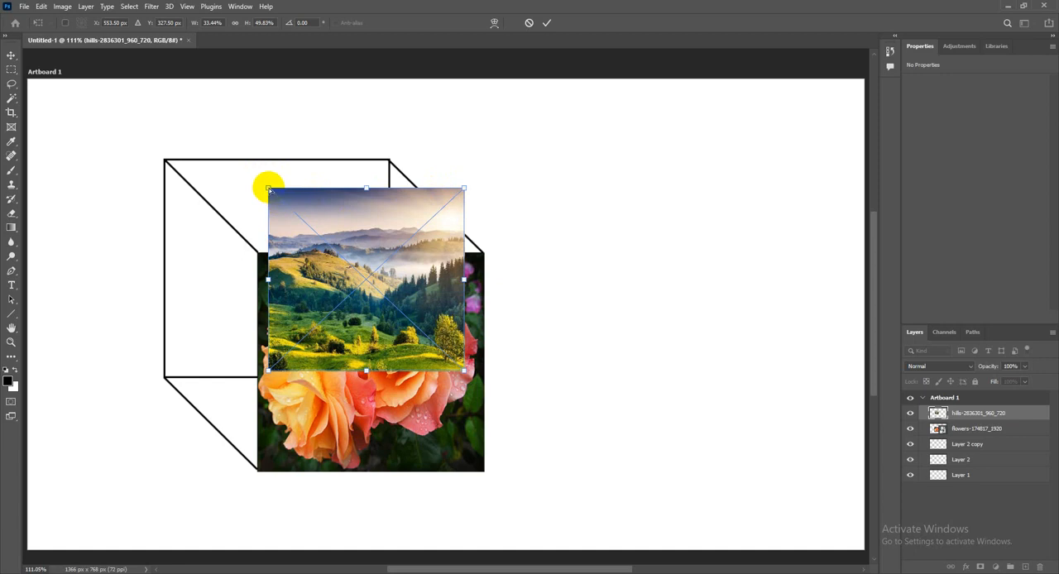
drag(268, 188, 165, 161)
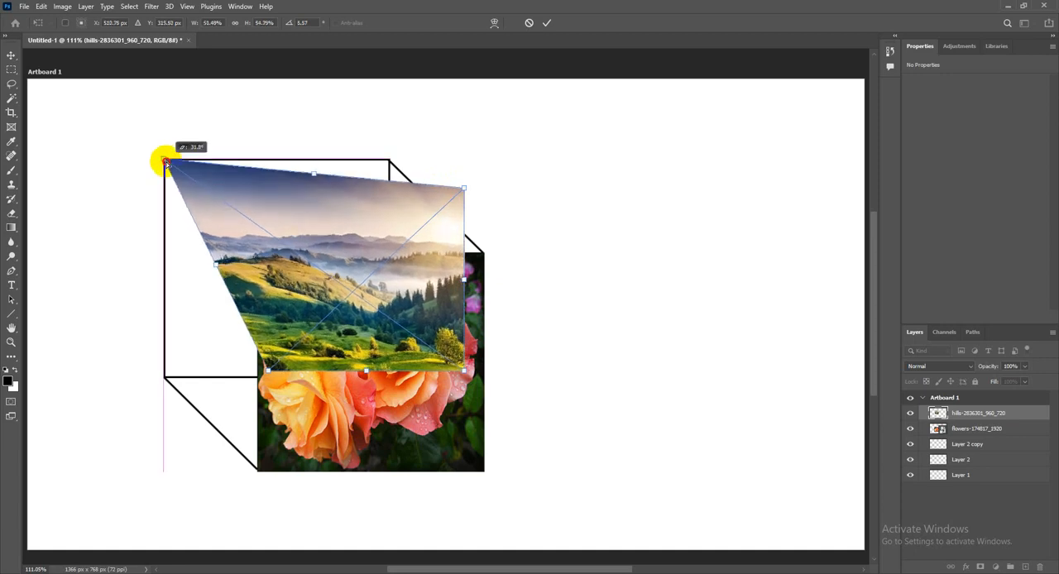
drag(464, 190, 390, 158)
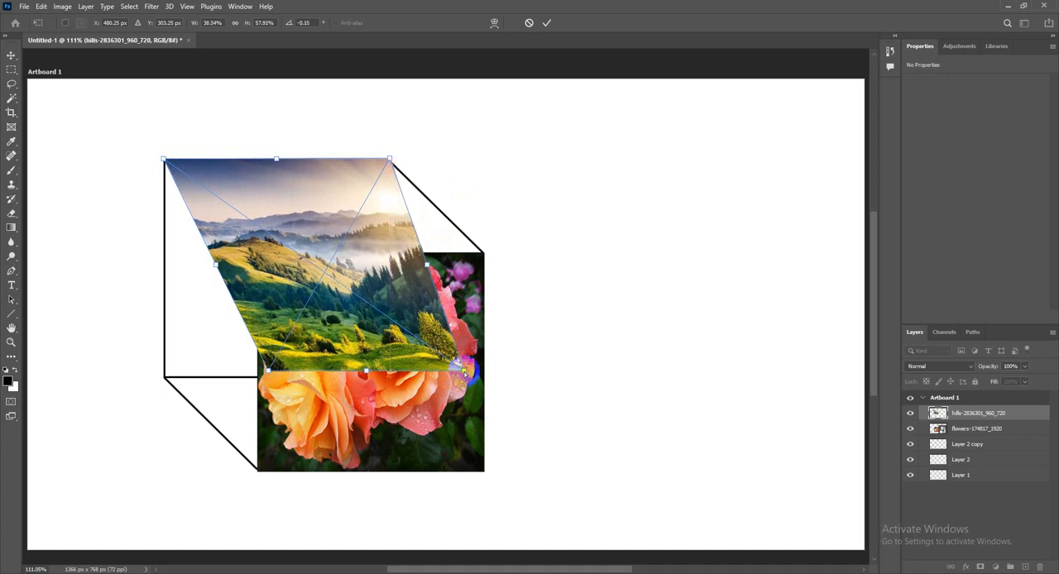
drag(465, 372, 484, 251)
drag(267, 372, 257, 251)
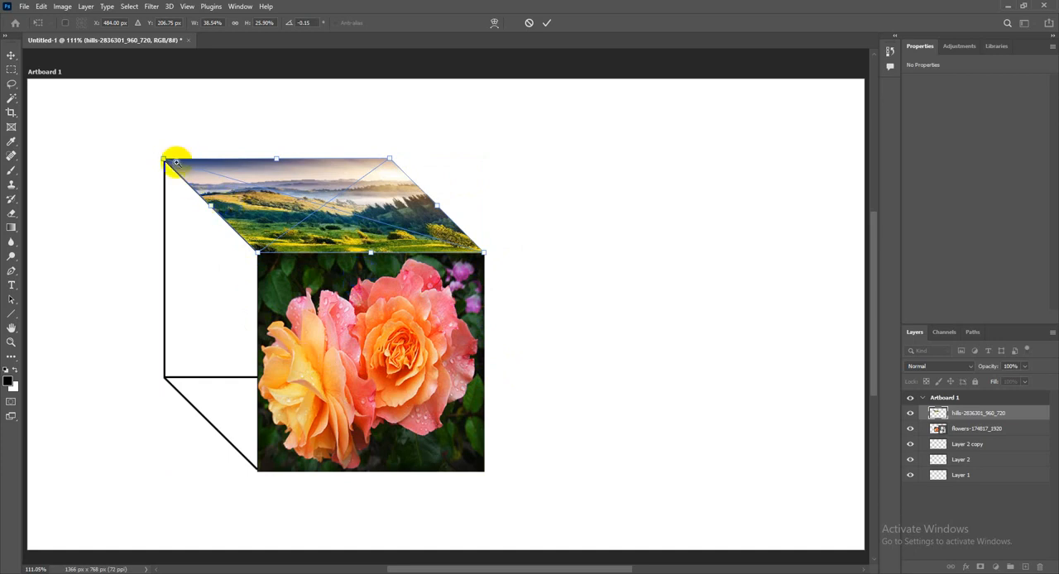
Inspect the hills image's edges up close and align its back-right corner with the corner of the cube's top face
scroll(175, 162, up, 4)
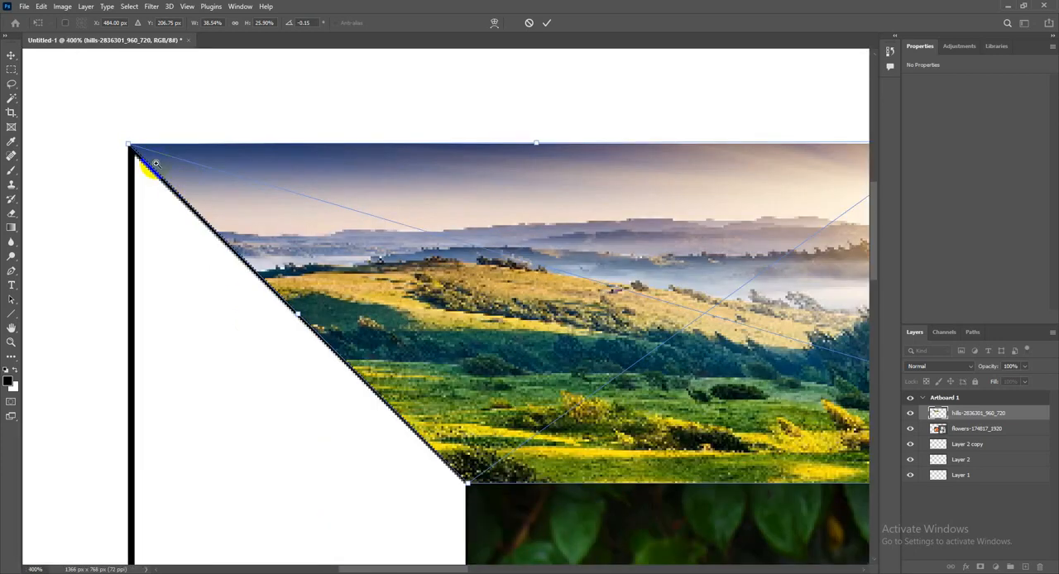
scroll(156, 163, up, 2)
drag(180, 163, 213, 183)
drag(298, 355, 269, 281)
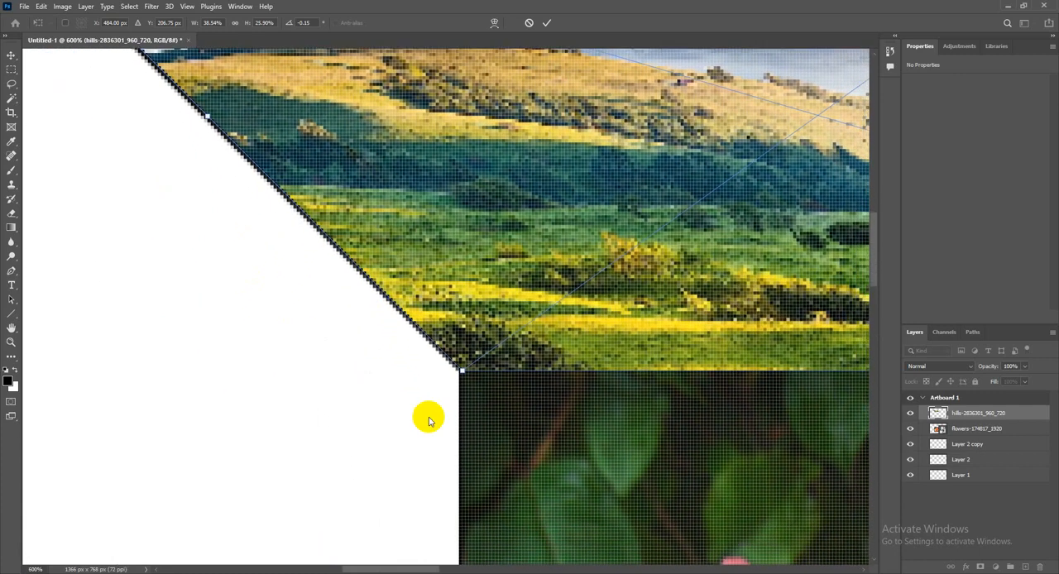
drag(467, 372, 466, 373)
drag(574, 310, 456, 361)
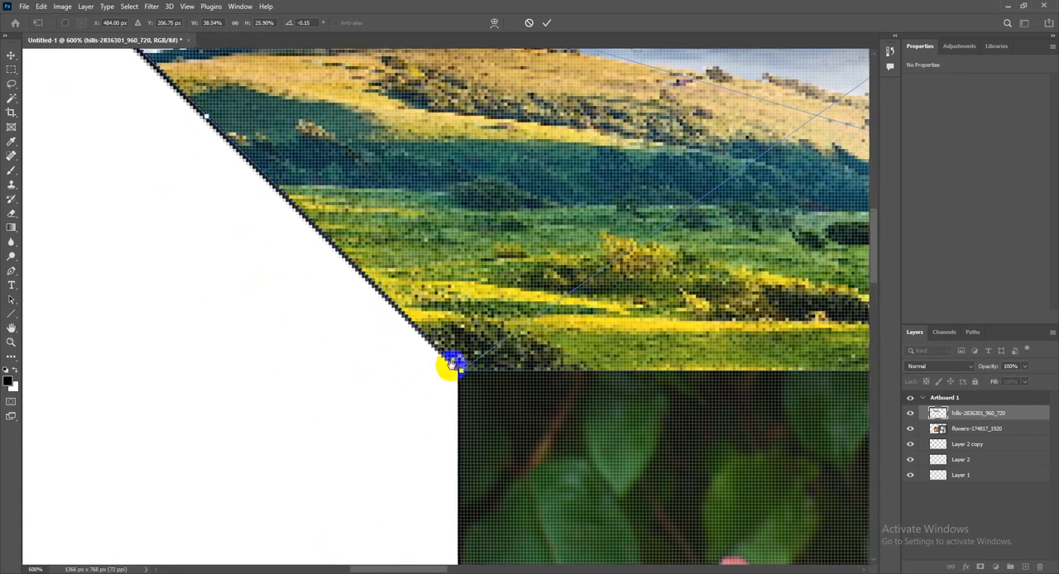
drag(622, 211, 547, 338)
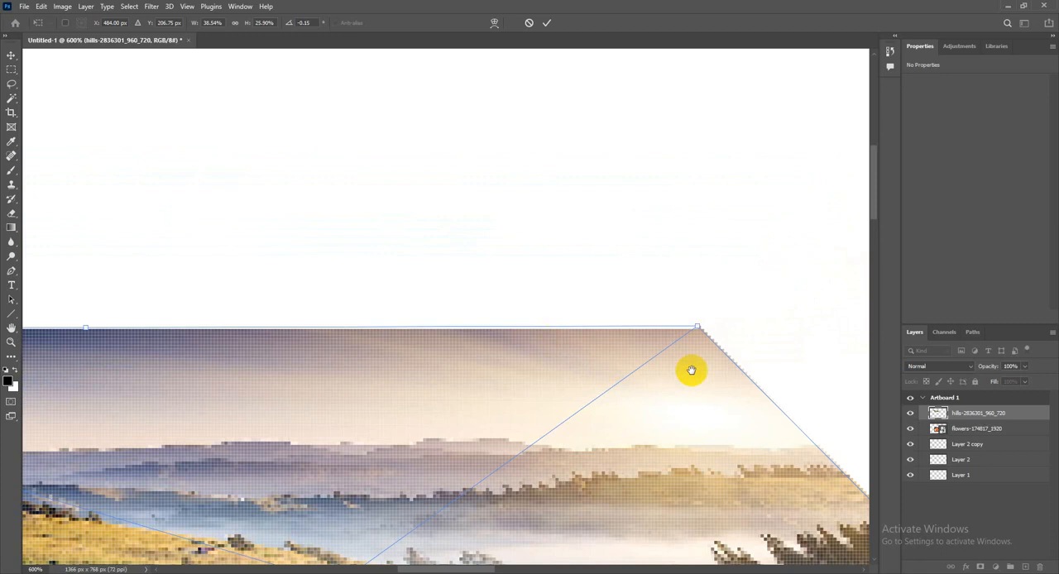
drag(697, 328, 696, 336)
Check the hills image's slanted edge down to the front-right corner, fit the artboard on screen and commit the placement
drag(731, 423, 612, 310)
drag(624, 410, 546, 367)
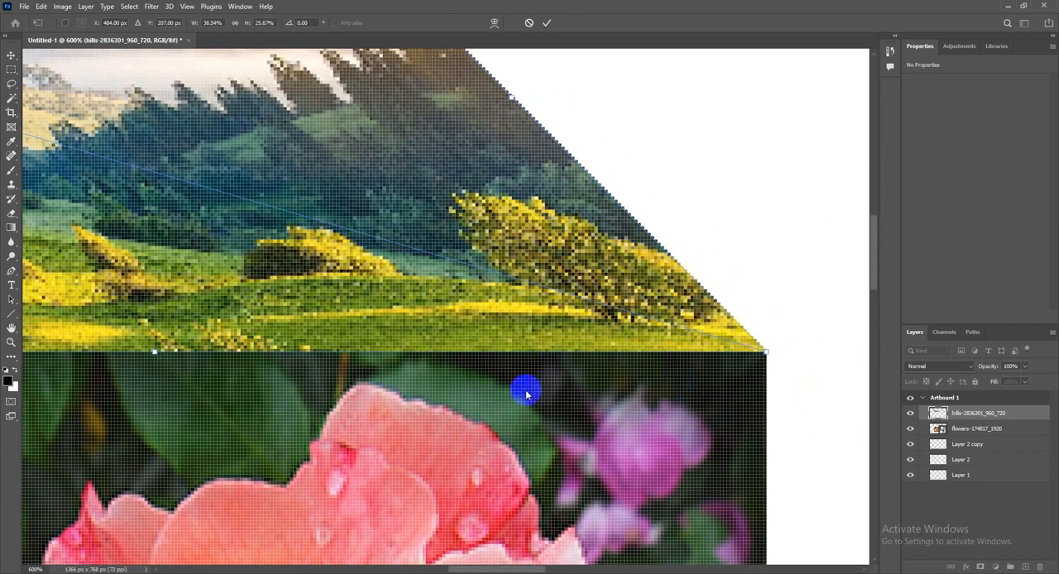
click(186, 7)
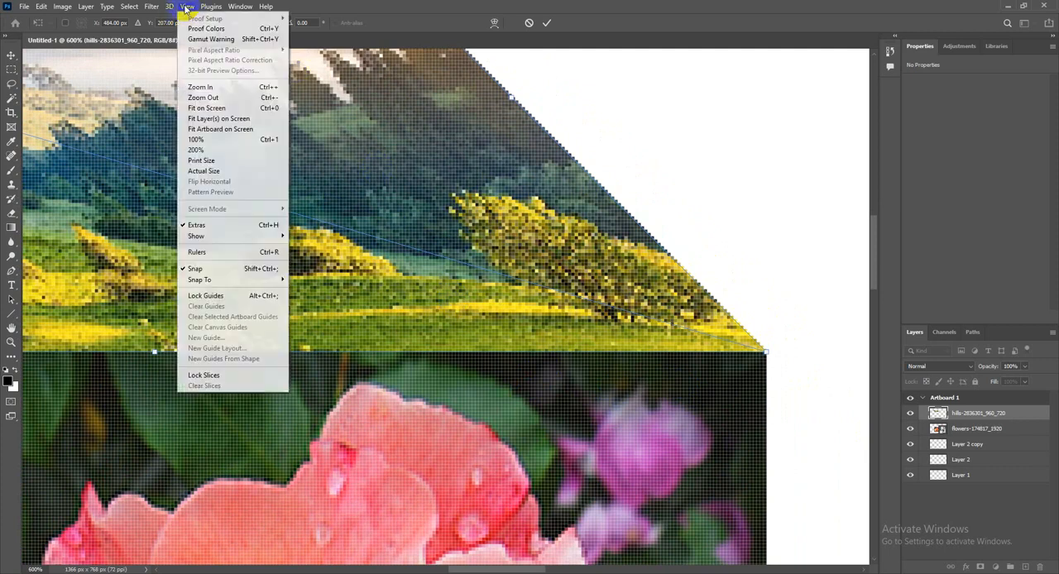
click(197, 109)
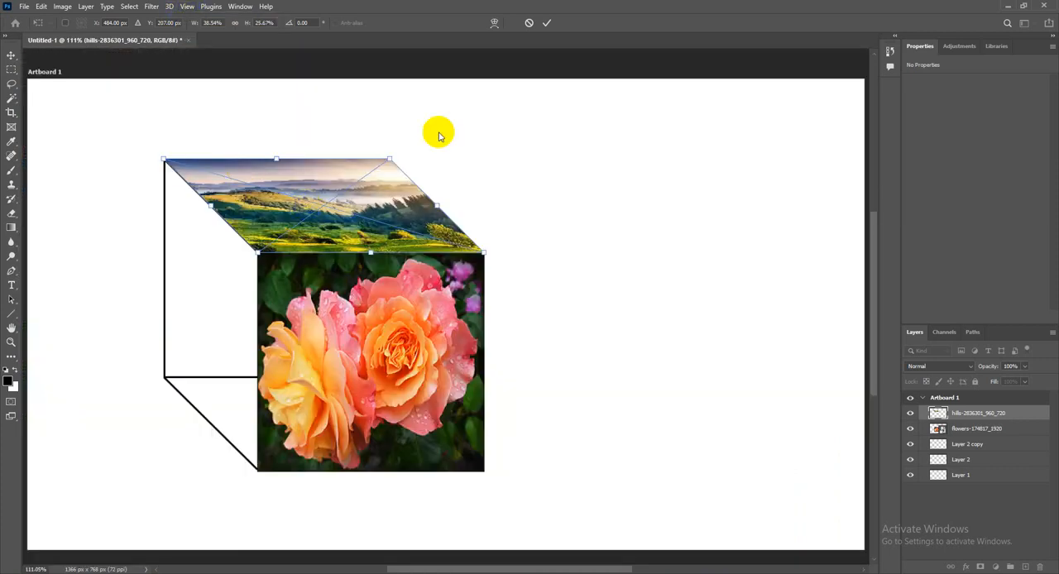
click(546, 24)
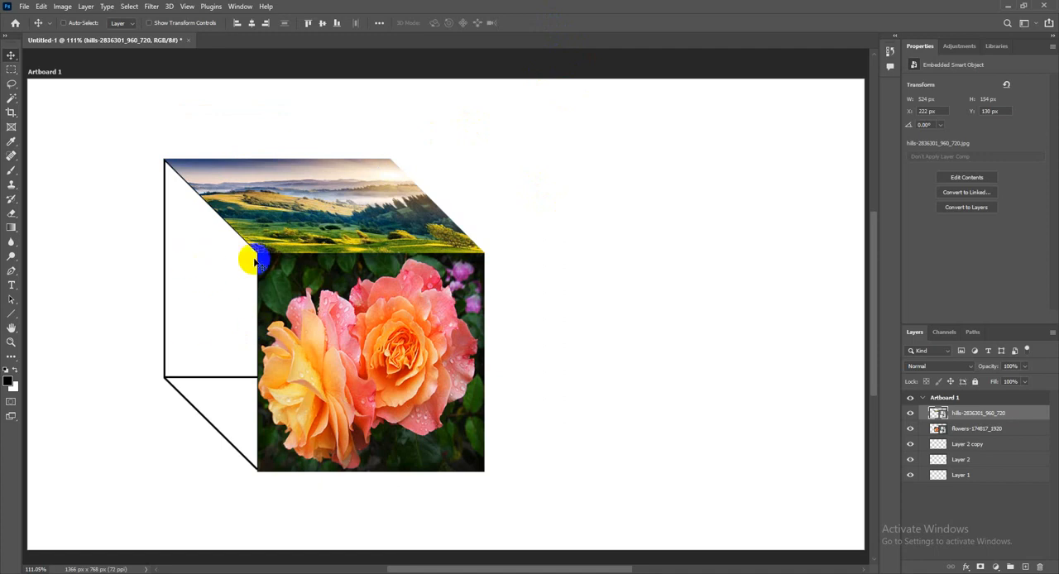
Place polynesia-3021072_960_720 as an embedded image, shrink it to about 37% width and 50% height, and move it over the cube's left side
click(25, 7)
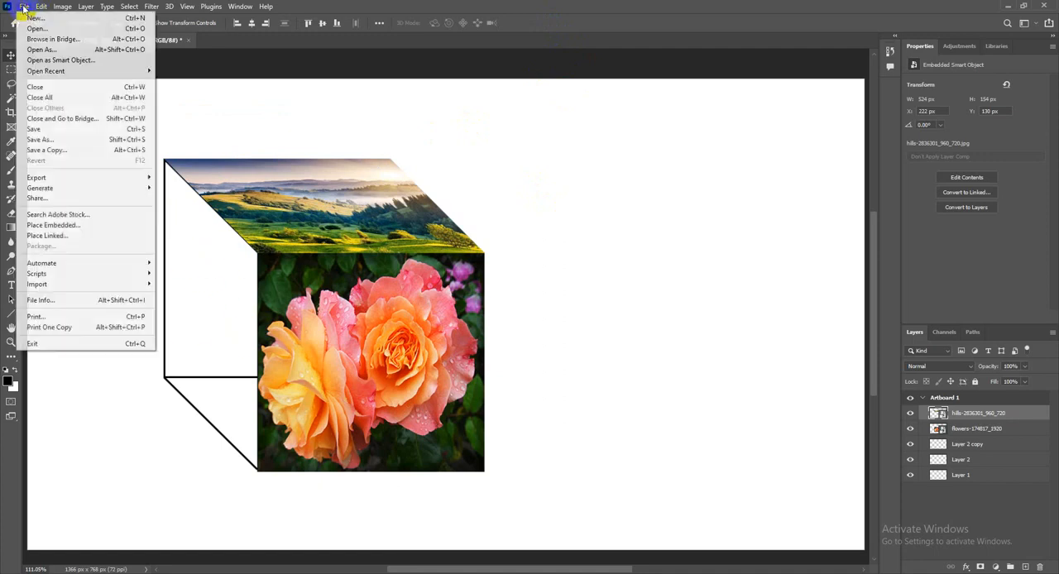
click(70, 226)
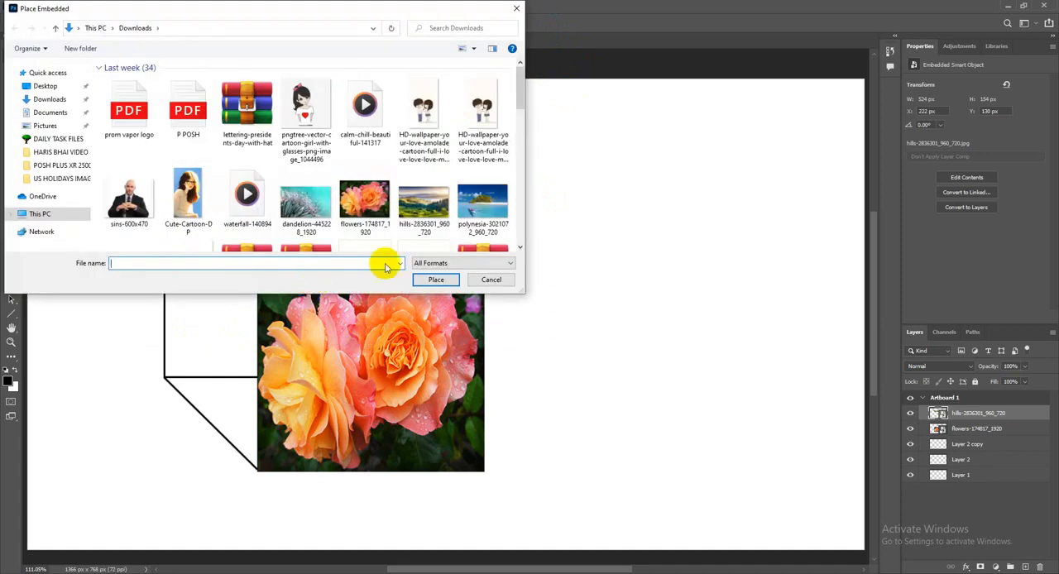
click(482, 203)
click(436, 280)
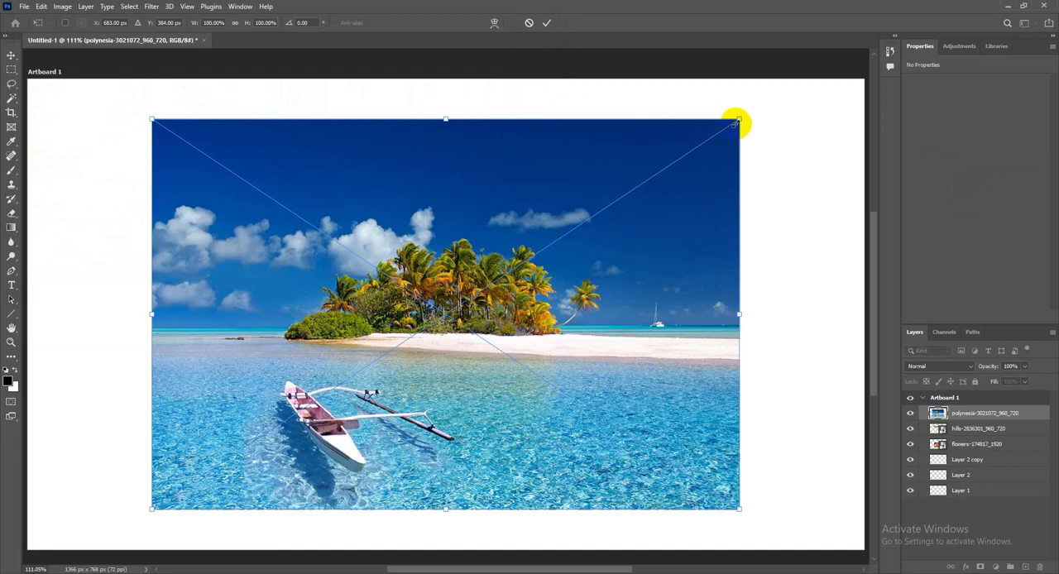
drag(736, 121, 366, 312)
drag(306, 346, 307, 256)
Distort the polynesia image so its four corners match the corners of the cube's left face
right_click(287, 263)
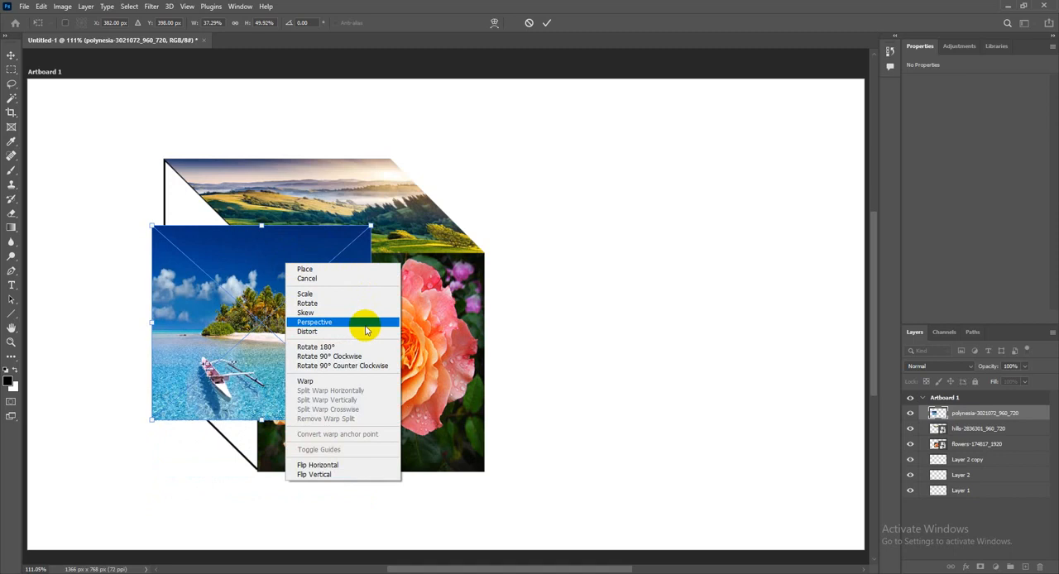
click(307, 332)
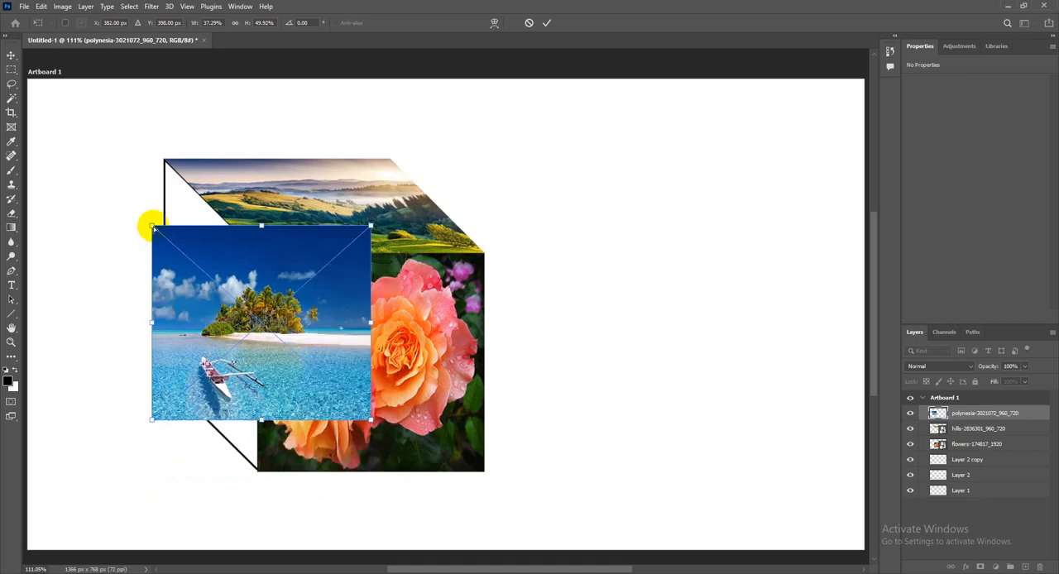
drag(152, 227, 163, 158)
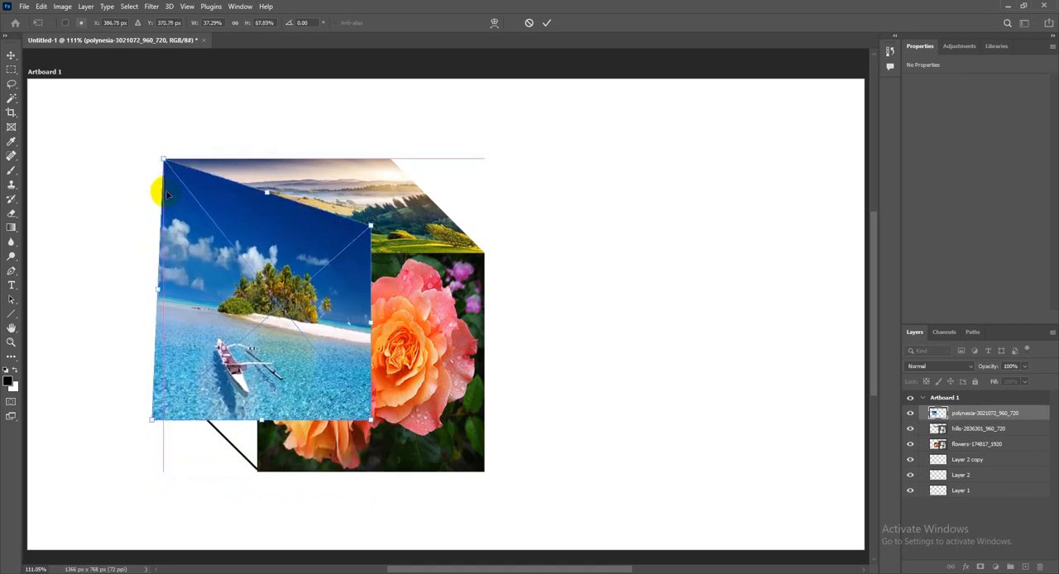
drag(152, 422, 163, 379)
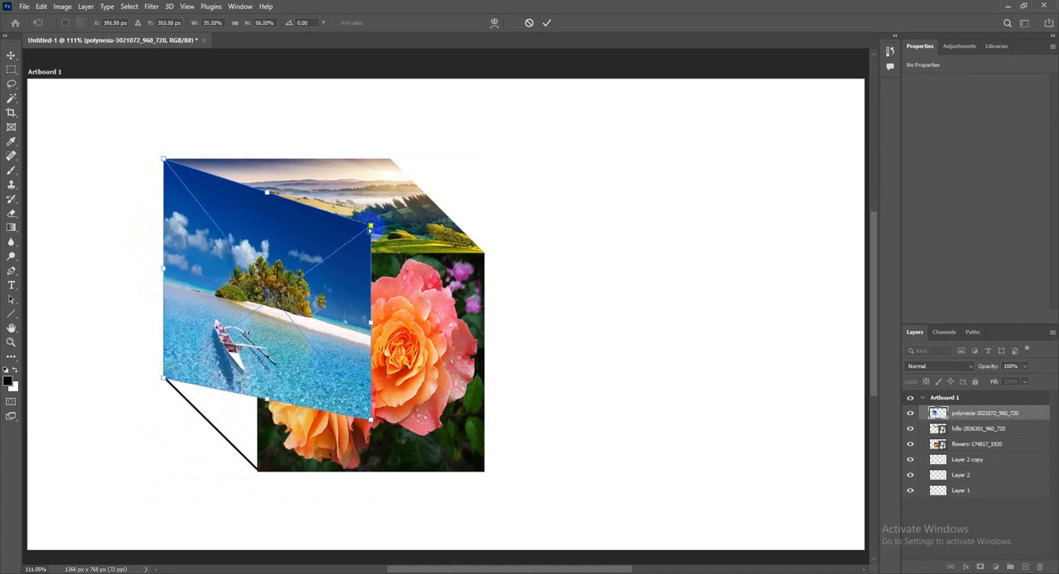
drag(369, 226, 256, 255)
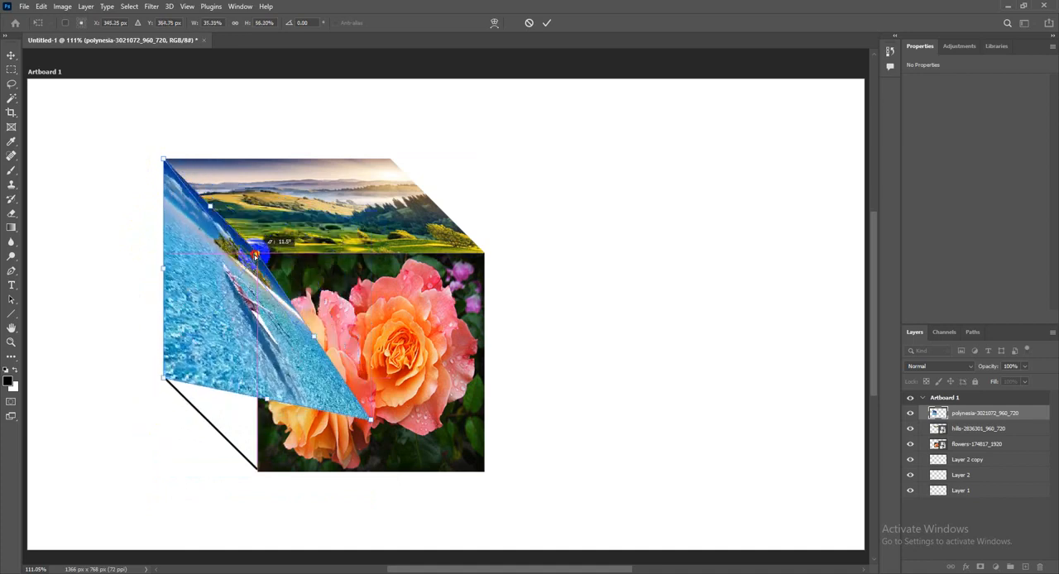
drag(371, 421, 257, 470)
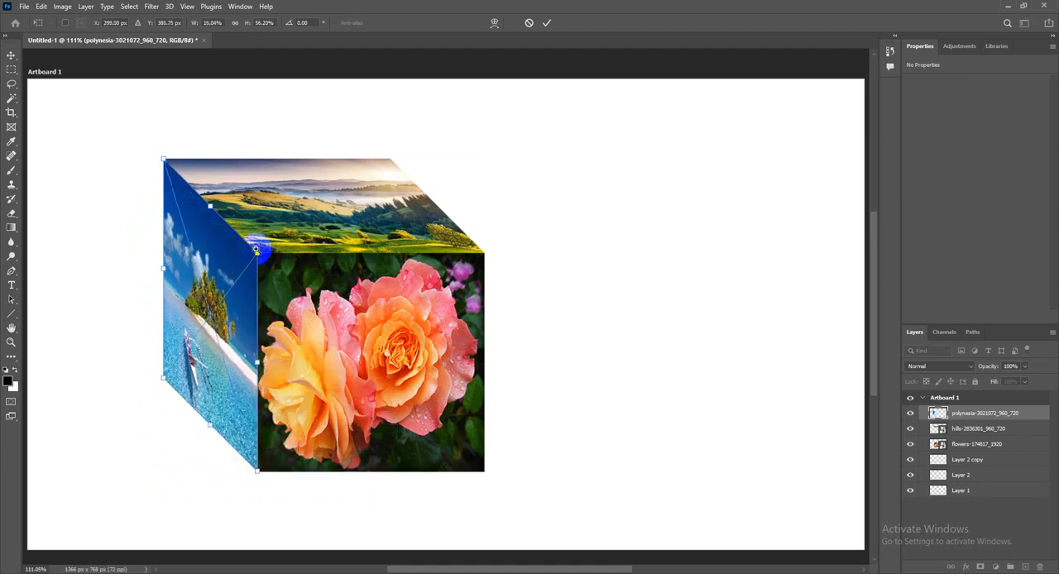
Examine the polynesia image's edges and corners up close against the borders of the cube's left face
ctrl+click(256, 250)
ctrl+click(258, 252)
ctrl+click(265, 253)
ctrl+click(264, 254)
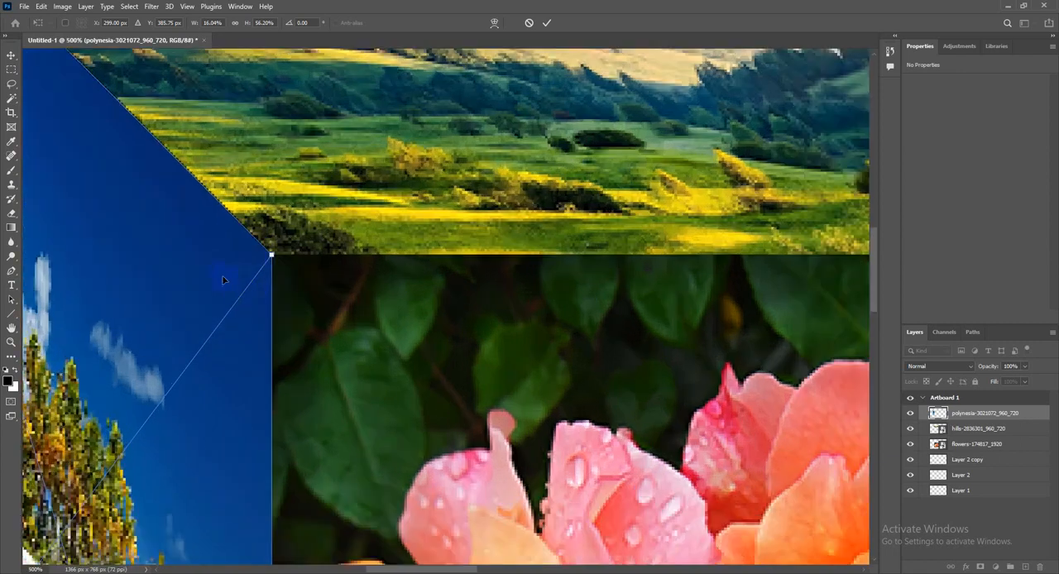
drag(199, 218, 282, 337)
drag(196, 286, 264, 191)
drag(263, 282, 327, 62)
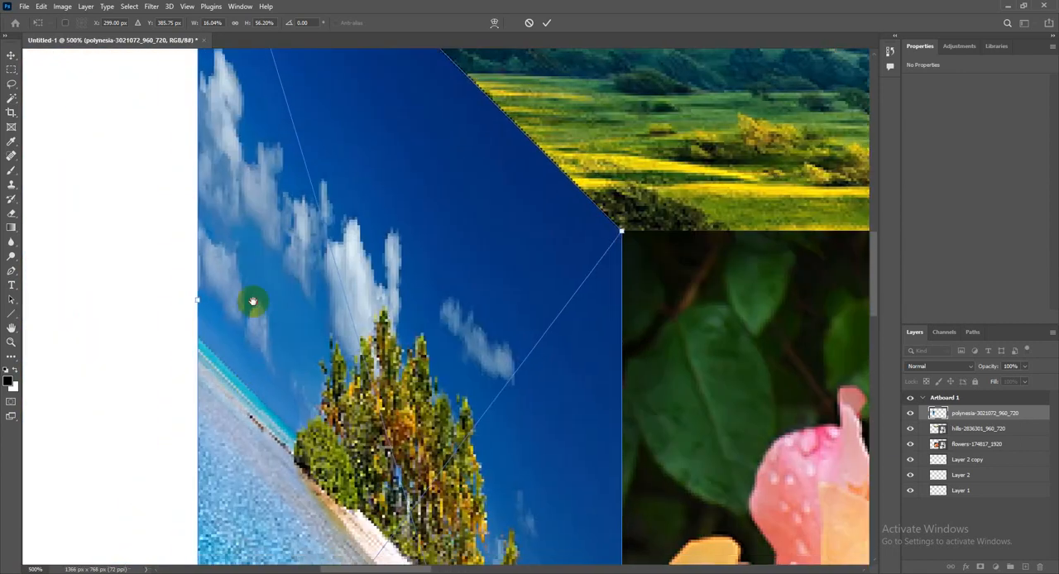
drag(254, 302, 282, 82)
drag(257, 344, 231, 148)
drag(276, 457, 231, 300)
drag(328, 423, 282, 321)
drag(342, 398, 320, 363)
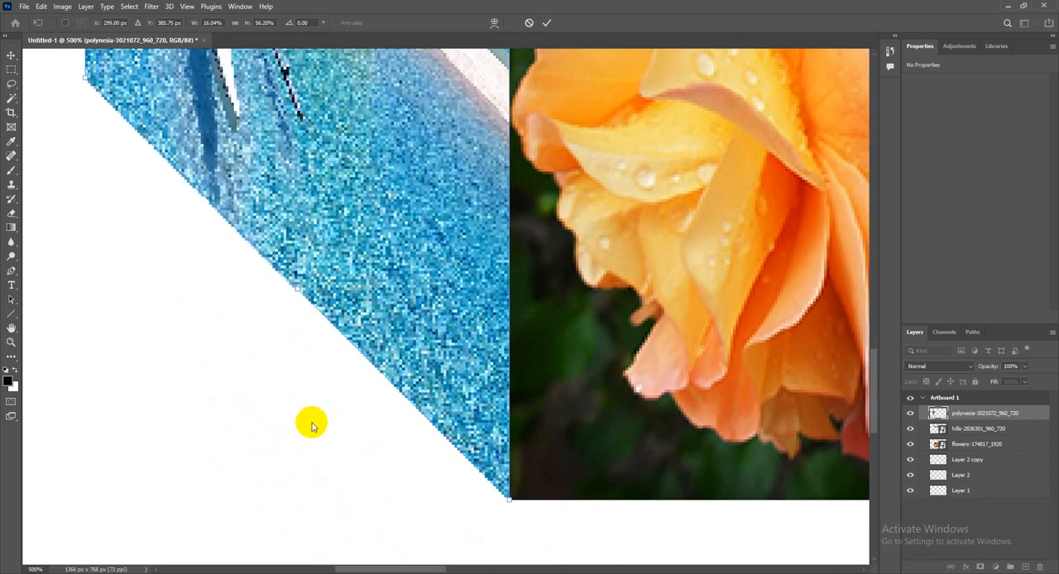
Fit the artboard on screen and commit the polynesia image's placement
click(186, 6)
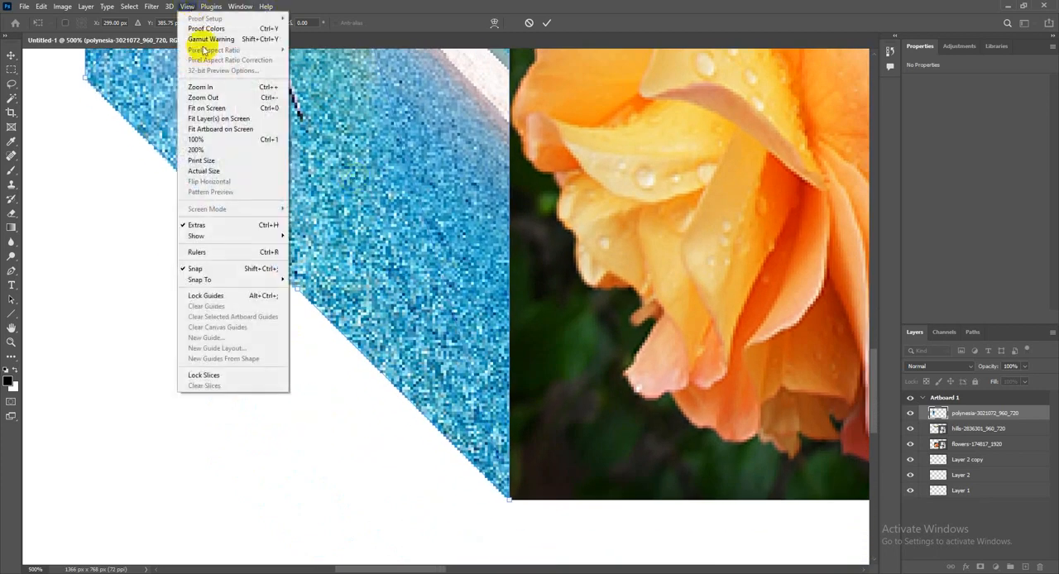
click(229, 108)
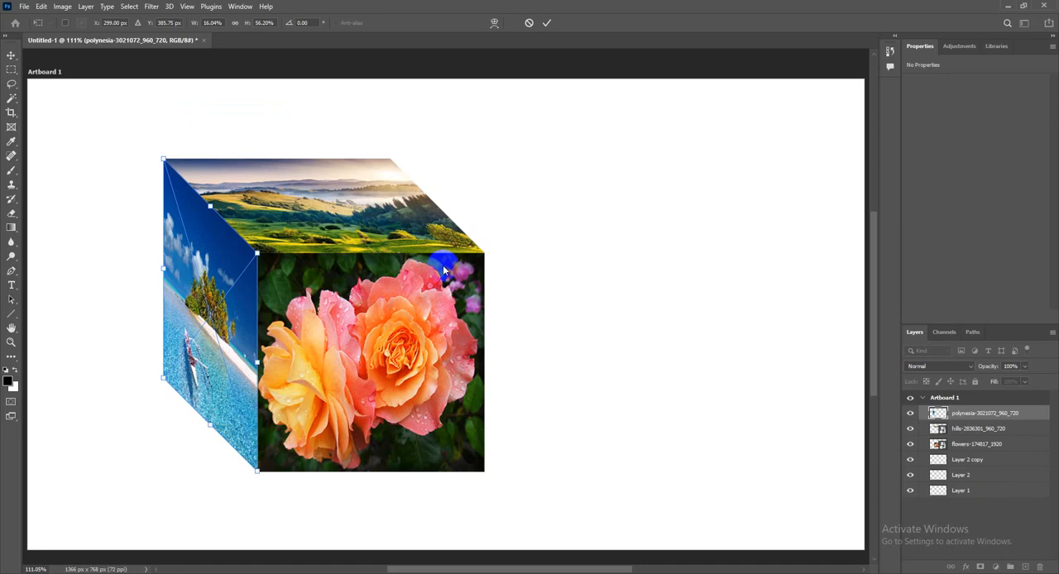
click(546, 23)
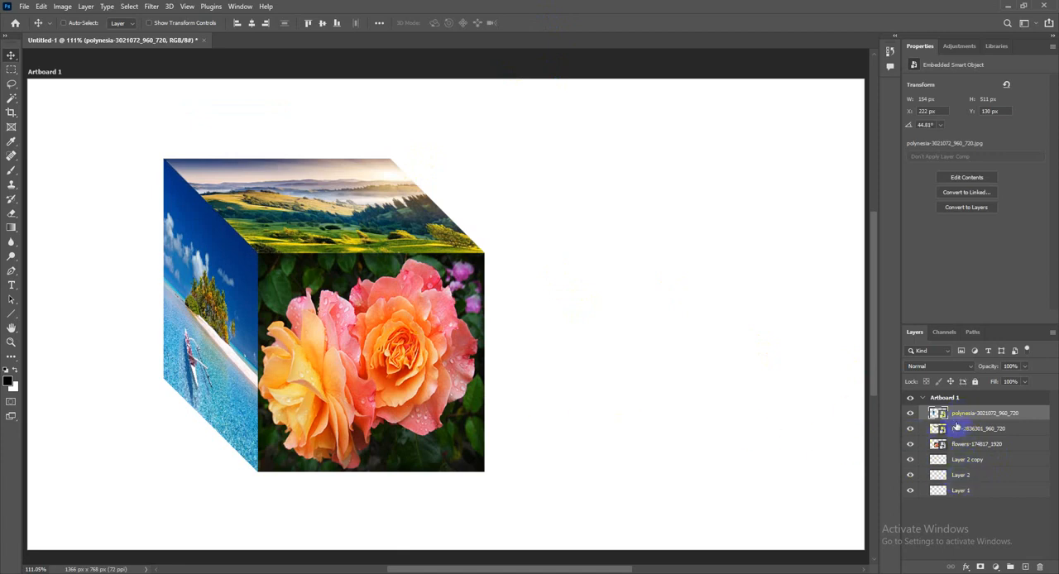
Merge the polynesia, hills and flowers image layers with Layer 2 copy and Layer 2 into one layer
shift+click(982, 478)
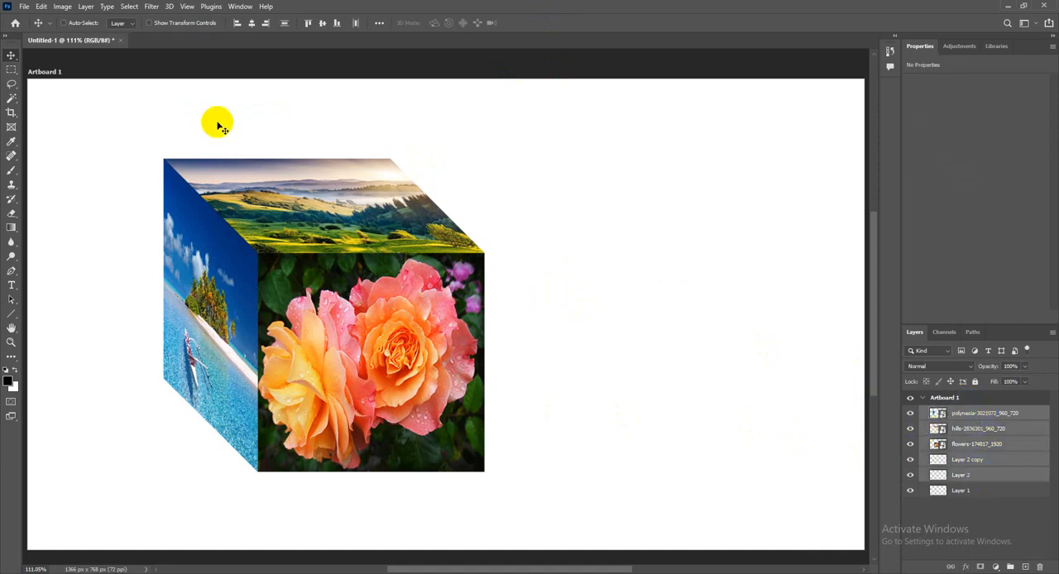
click(86, 7)
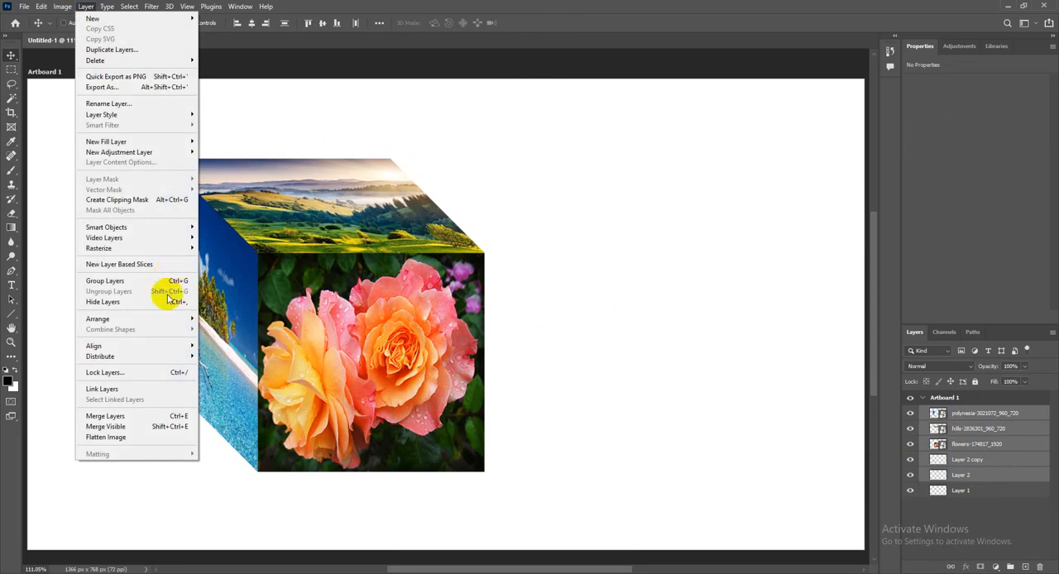
click(176, 418)
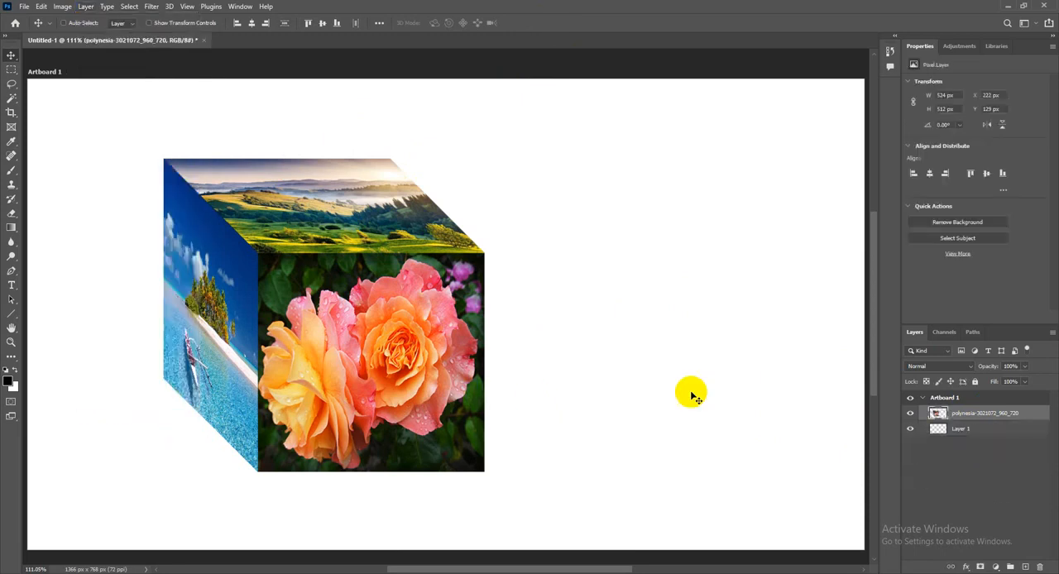
Hide and reshow the merged cube layer, and move the cube to about X 197 px, Y 134 px
click(911, 415)
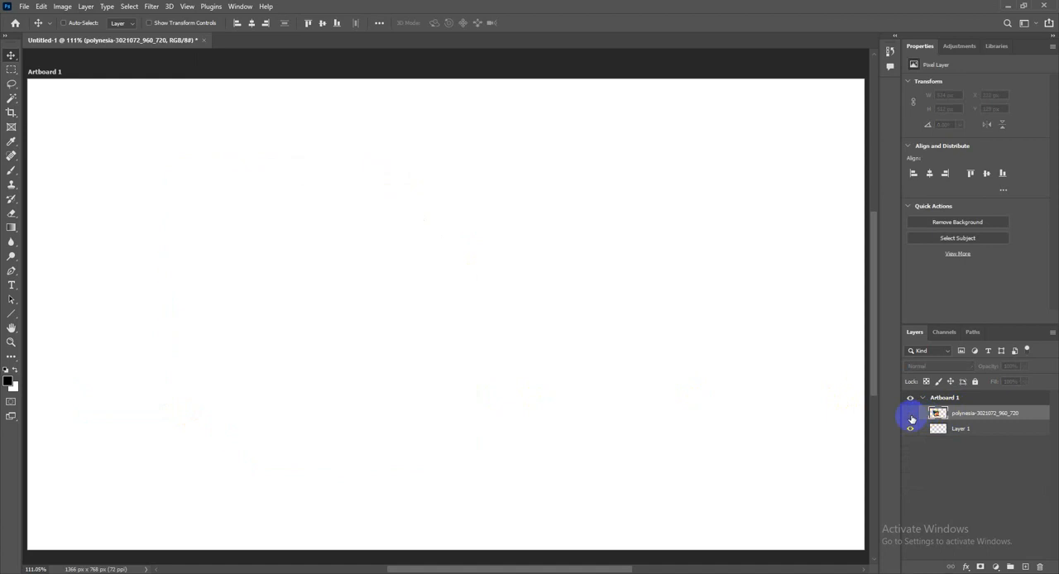
click(910, 413)
mouse_move(390, 354)
mouse_down()
mouse_move(476, 341)
mouse_move(378, 356)
mouse_up()
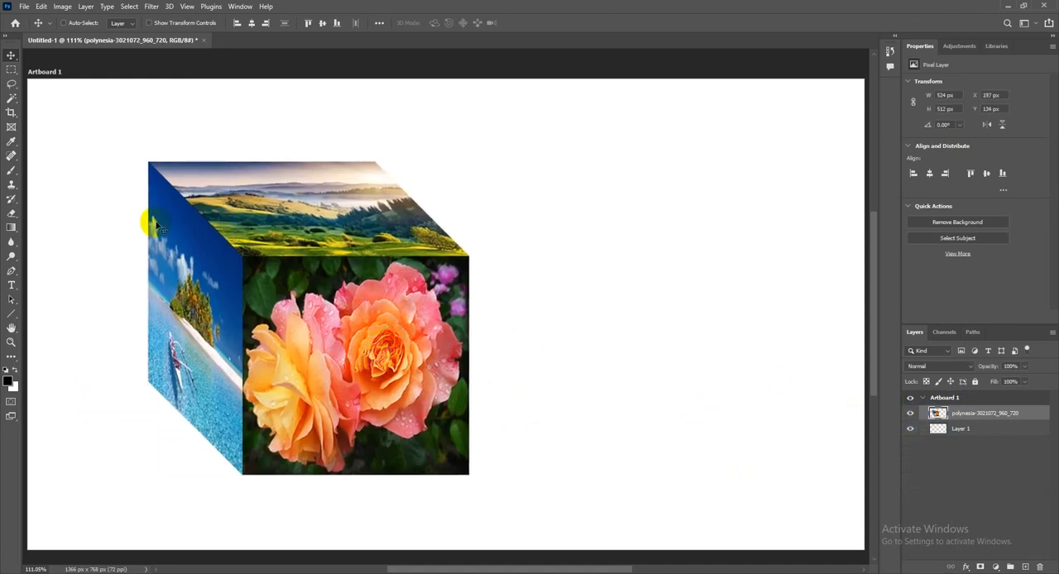
Toggle the last state repeatedly to switch the cube between its positions before and after the move
click(40, 6)
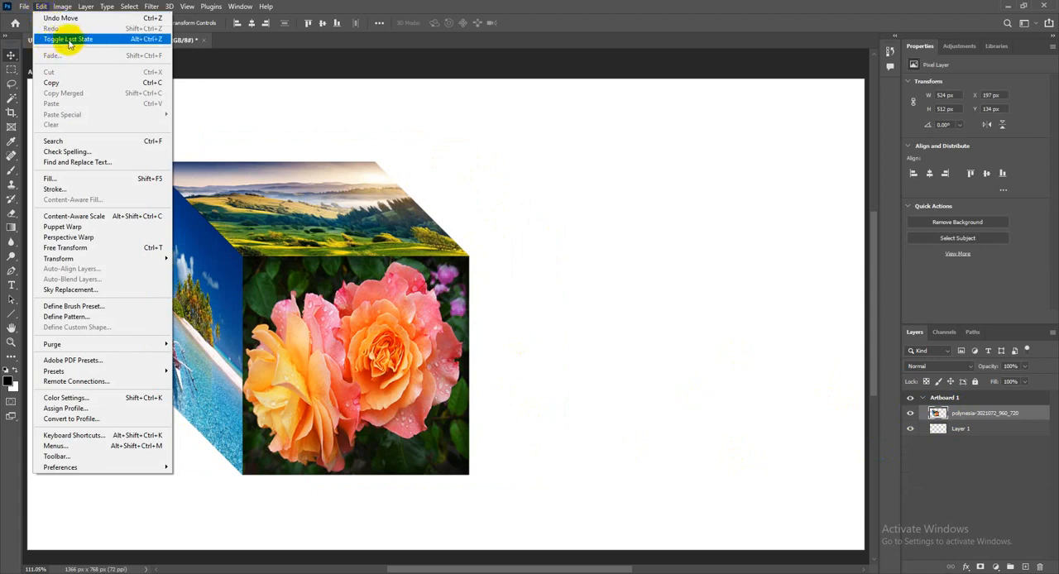
click(89, 40)
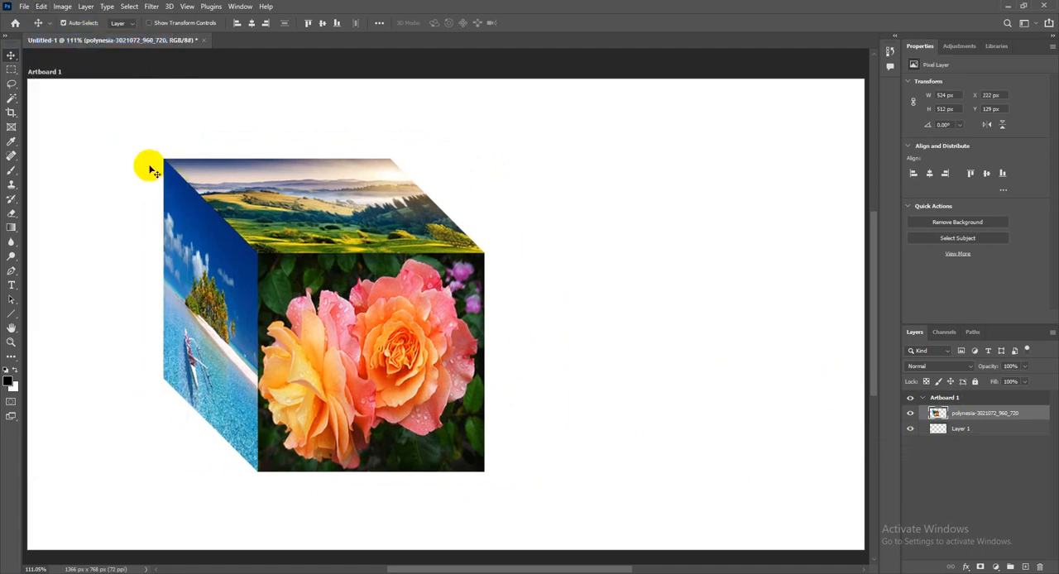
key(ctrl+alt+z)
key(ctrl+alt+z)
key(ctrl+alt+z)
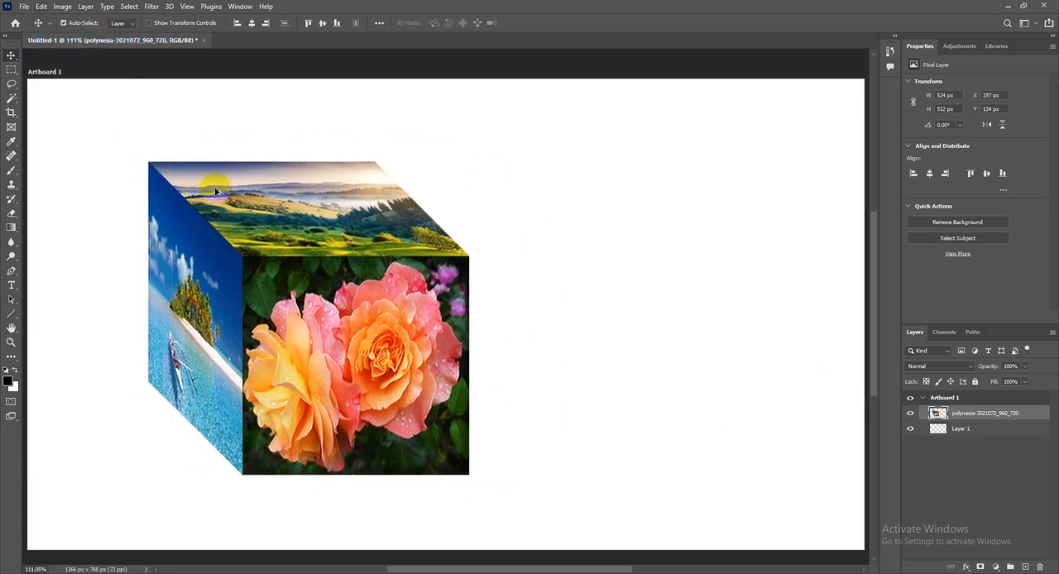
key(ctrl+alt+z)
key(ctrl+alt+z)
key(ctrl+alt+z)
key(ctrl+alt+z)
key(ctrl+alt+z)
Undo the visibility changes and the layer merge to return to the separate image layers
click(40, 6)
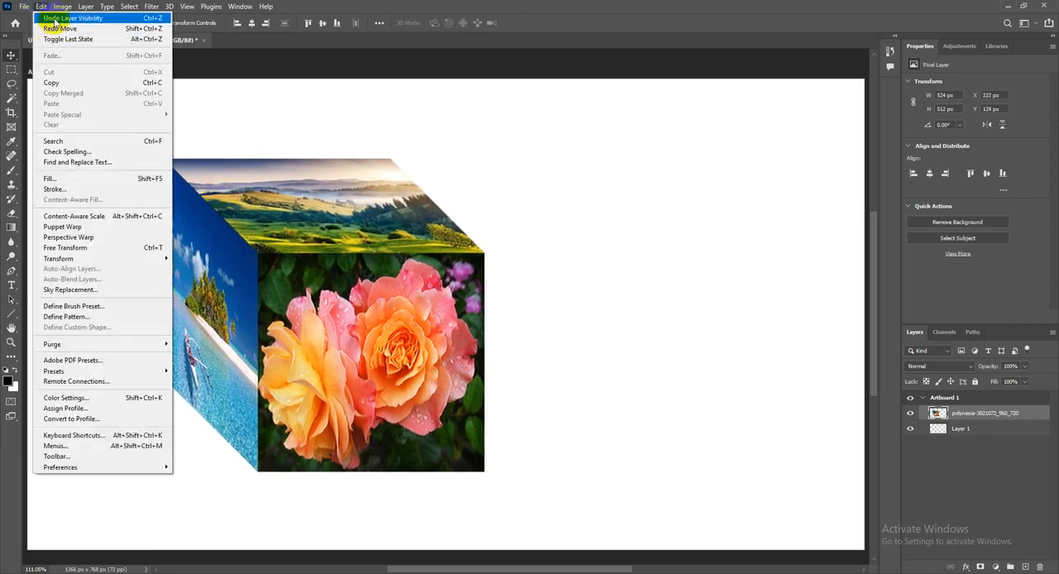
click(54, 18)
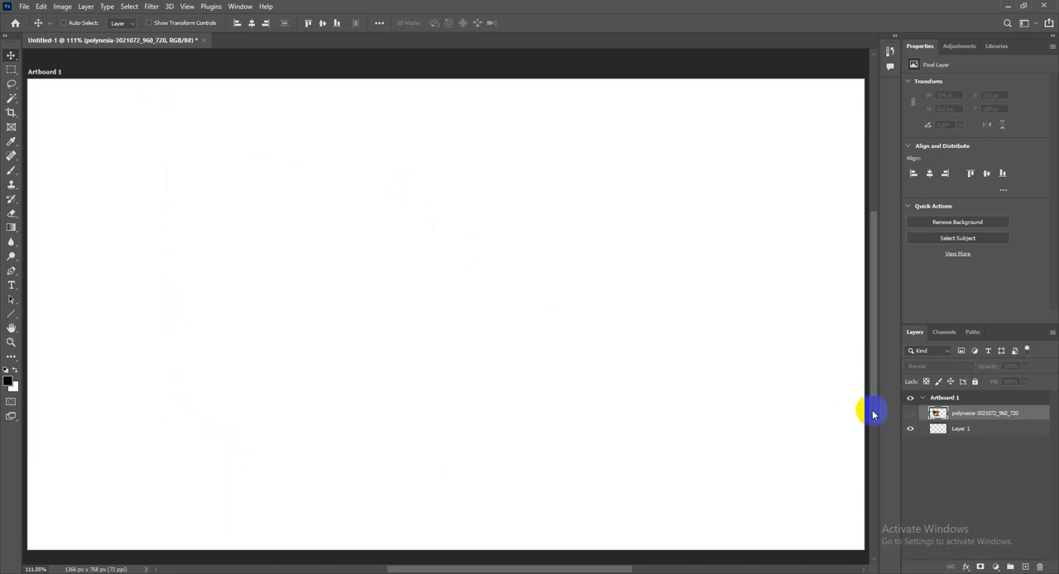
click(42, 9)
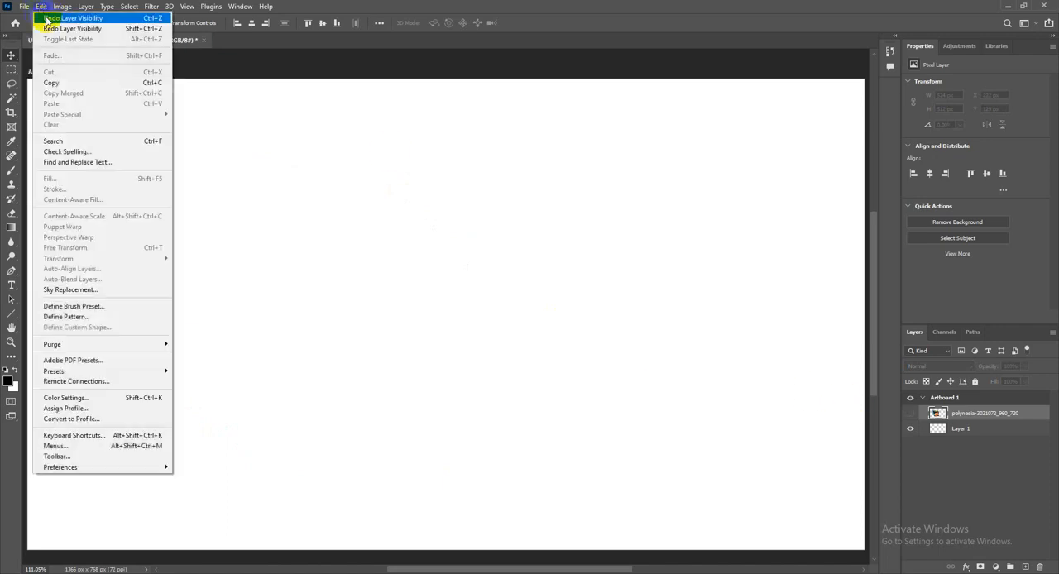
click(48, 18)
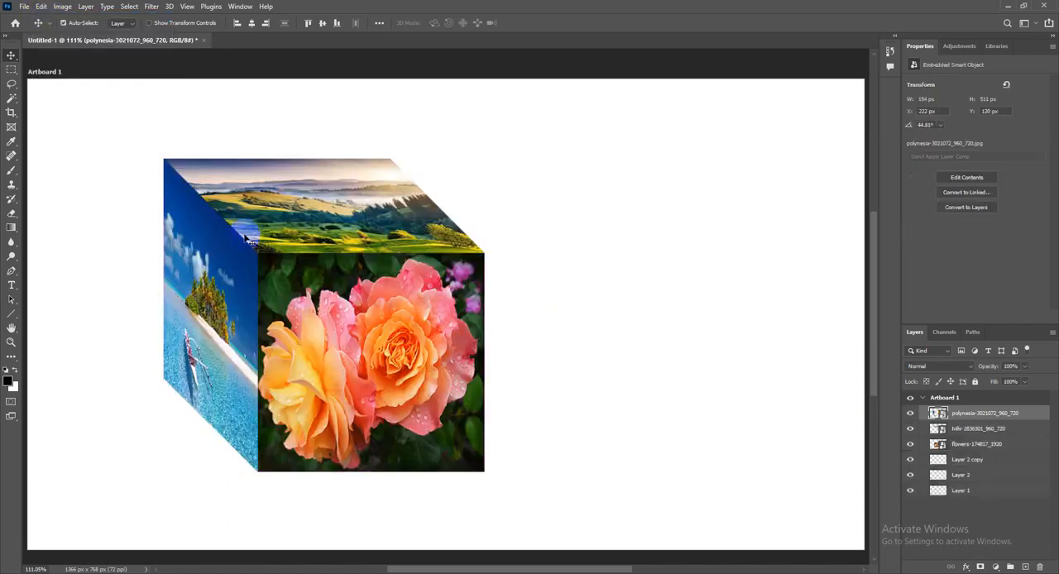
click(960, 428)
click(40, 7)
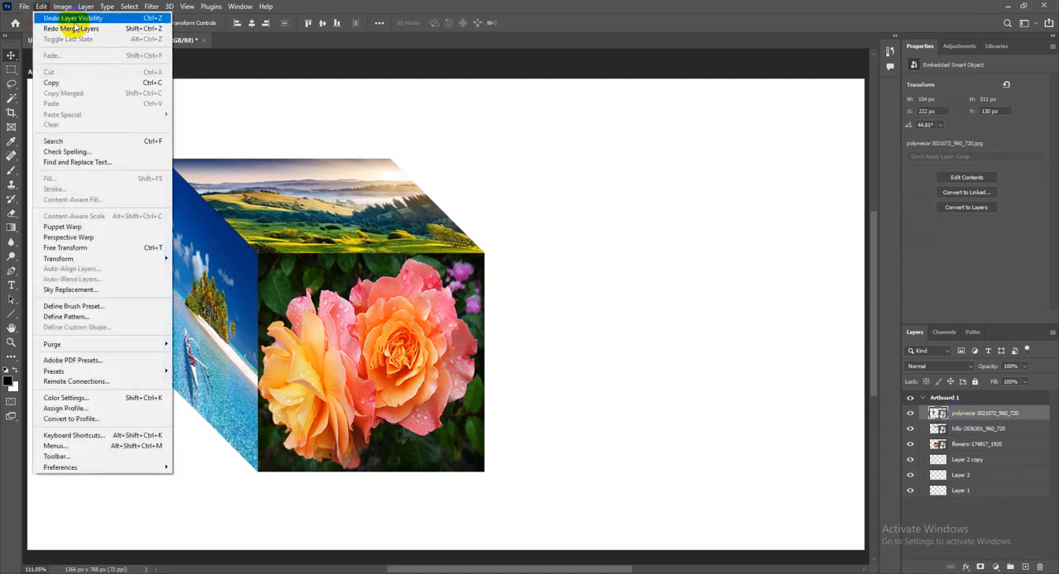
click(305, 7)
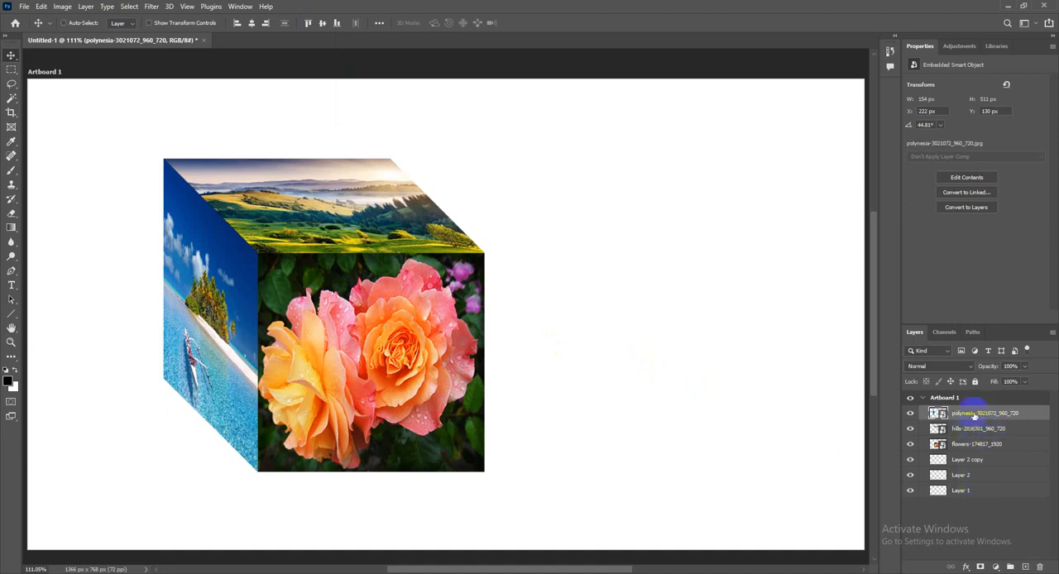
Group the polynesia, hills and flowers image layers together with Layer 2 copy and Layer 2
shift+click(973, 477)
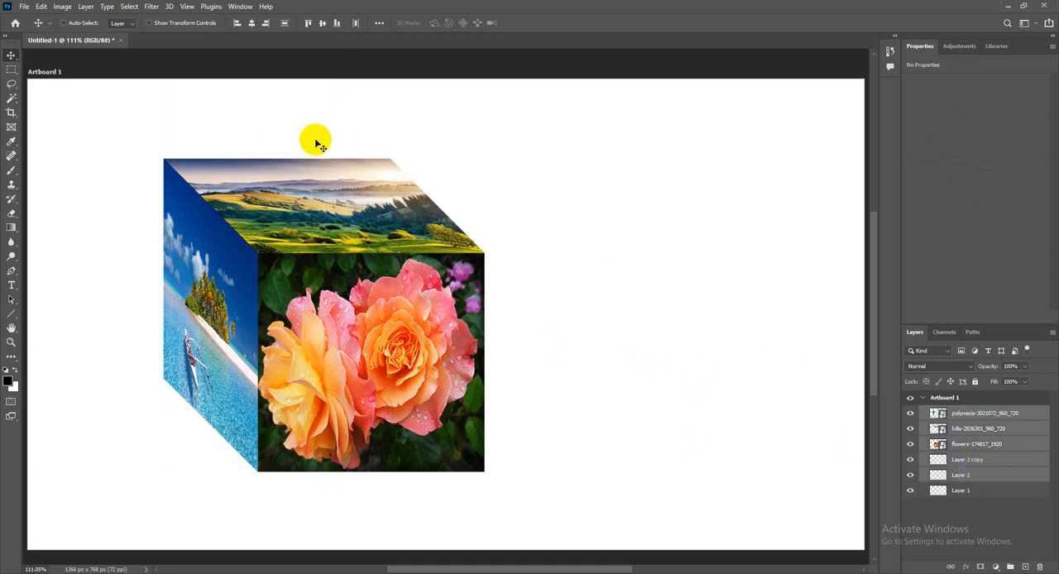
click(86, 7)
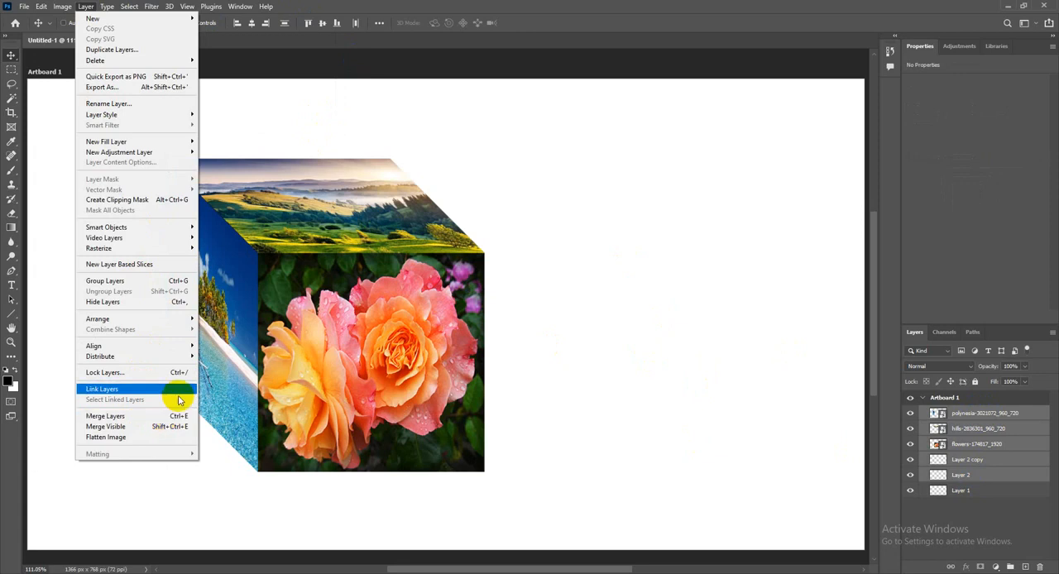
click(145, 281)
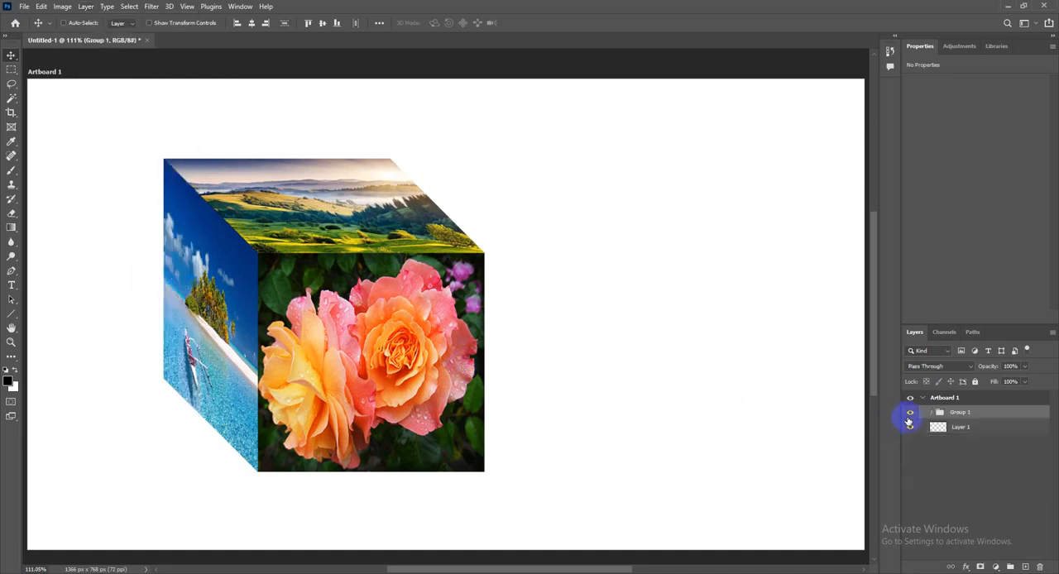
Hide and reshow the new group, expand it to toggle the hills layer's visibility, and collapse it again
click(910, 414)
click(910, 414)
click(931, 413)
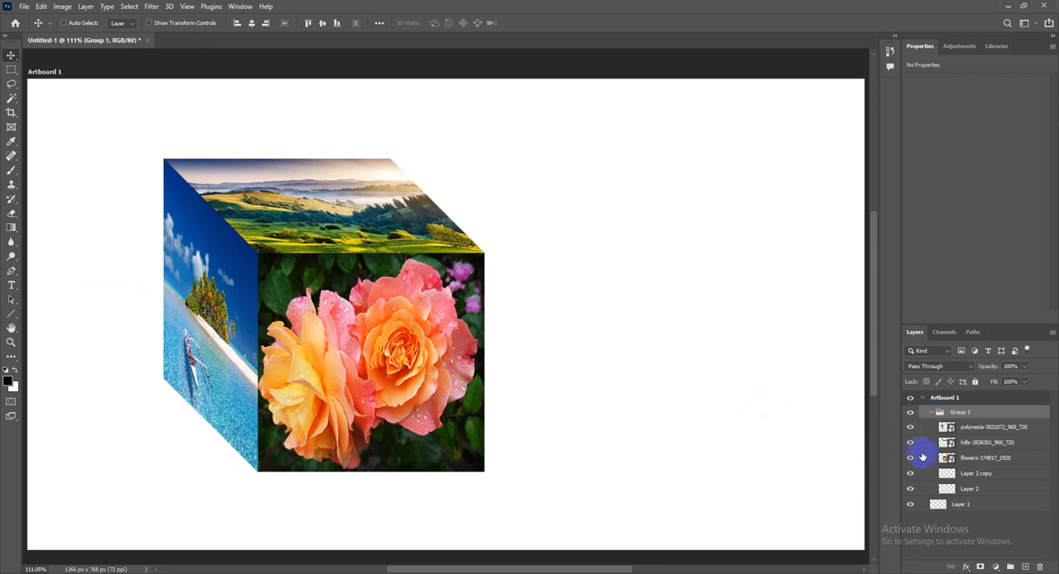
click(910, 442)
click(910, 443)
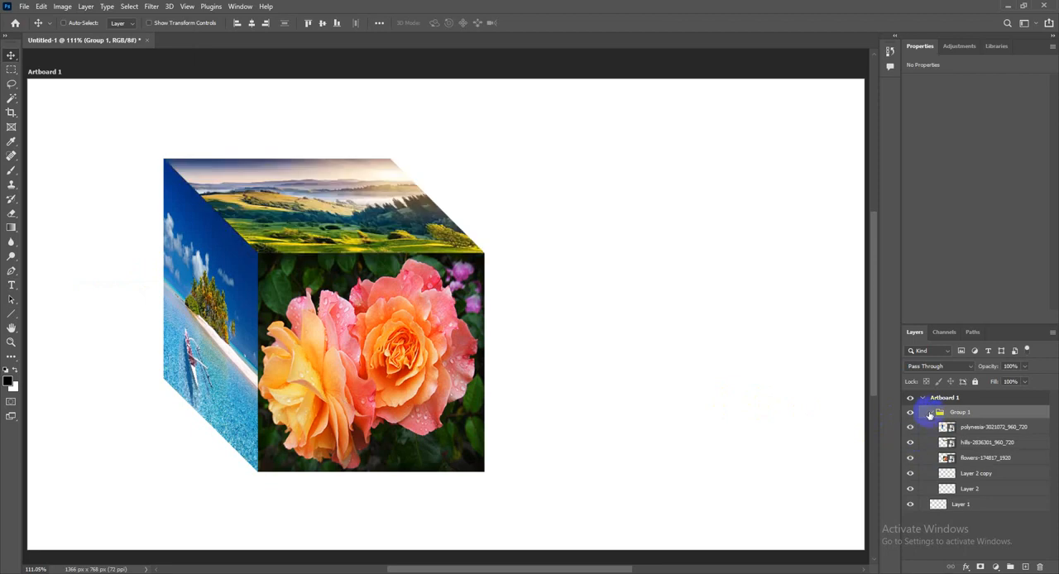
click(929, 412)
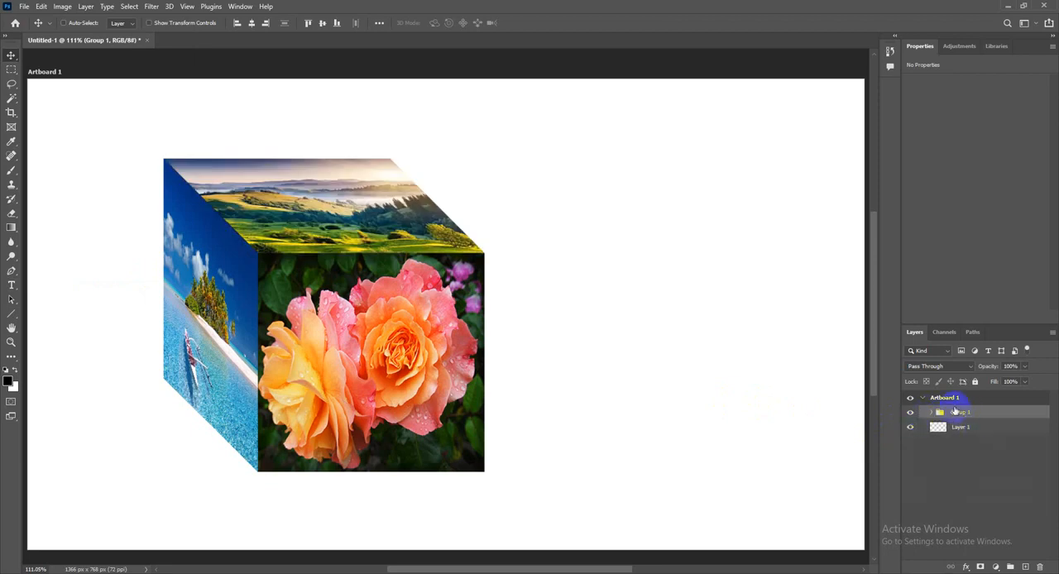
Move the grouped cube toward the artboard's left edge, checking that the flowers layer inside the group can still be hidden and shown
drag(372, 300, 316, 299)
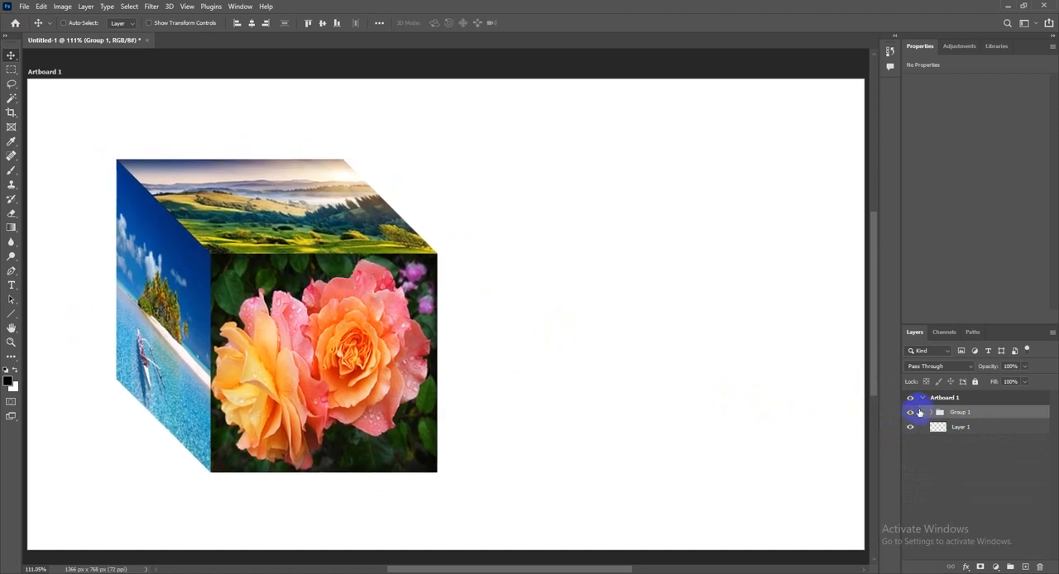
click(931, 412)
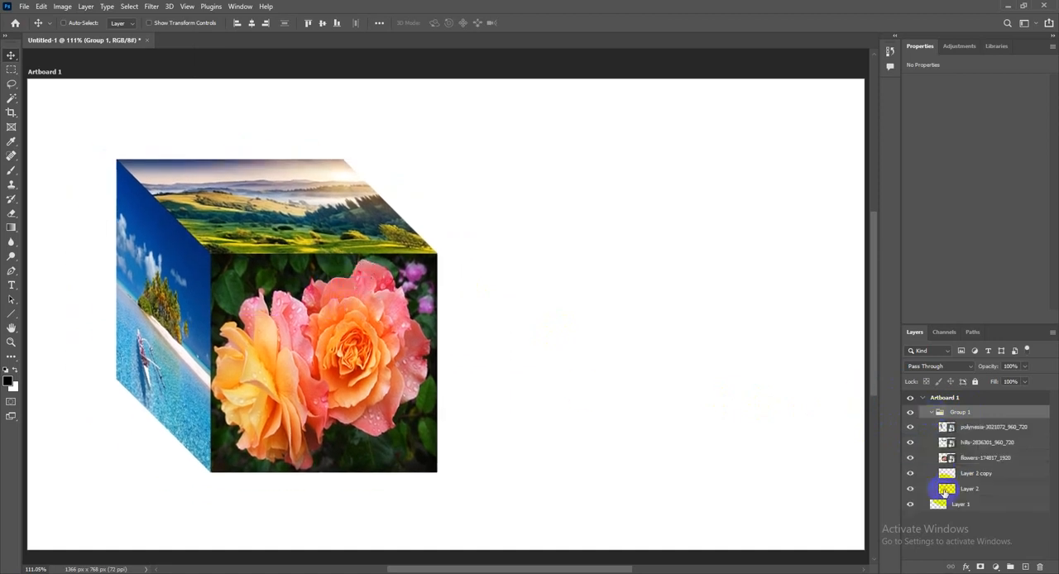
click(910, 457)
click(910, 458)
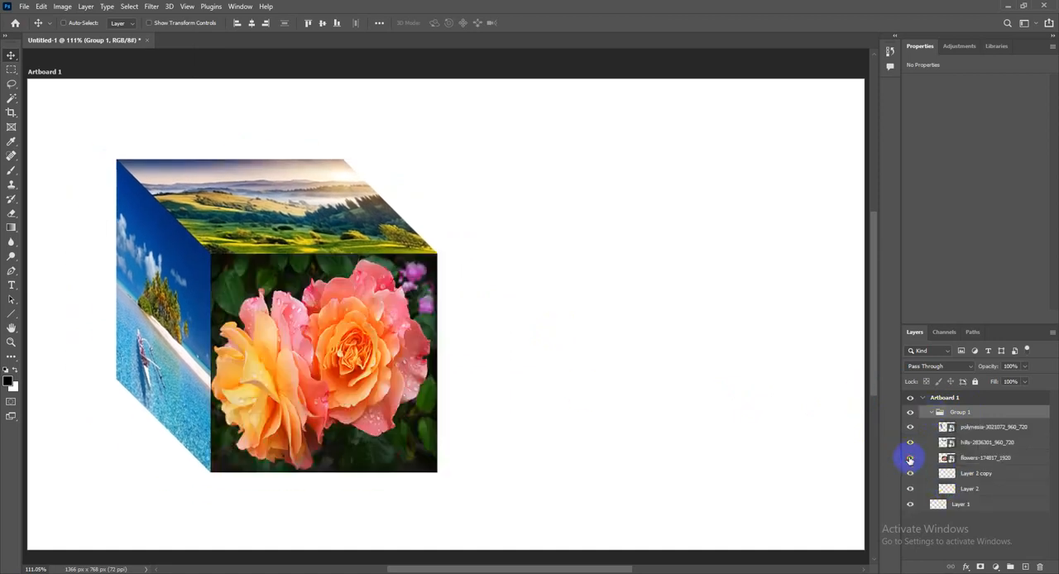
click(932, 412)
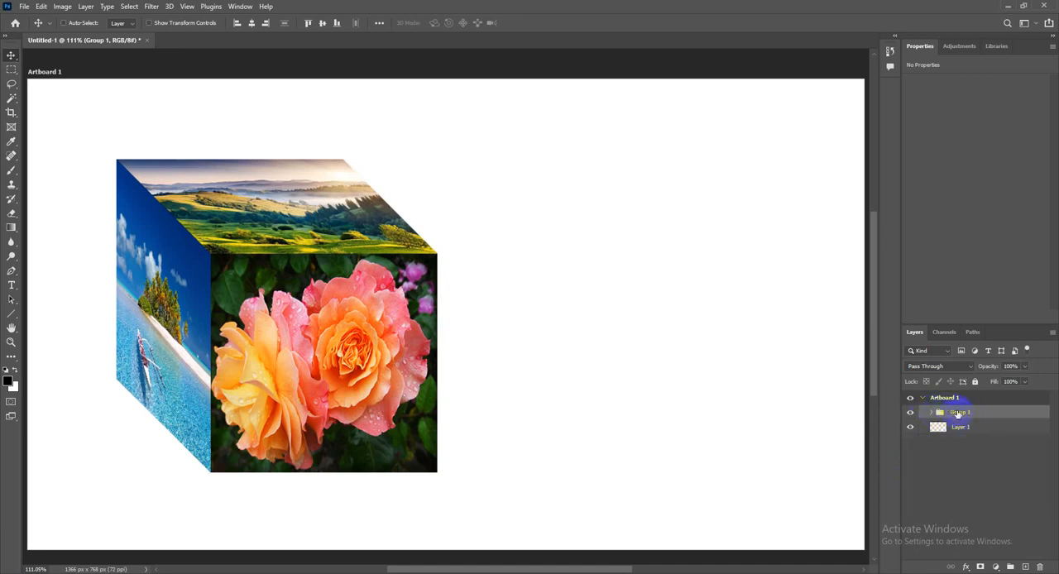
mouse_move(299, 325)
mouse_down()
mouse_move(339, 297)
mouse_move(318, 315)
mouse_up()
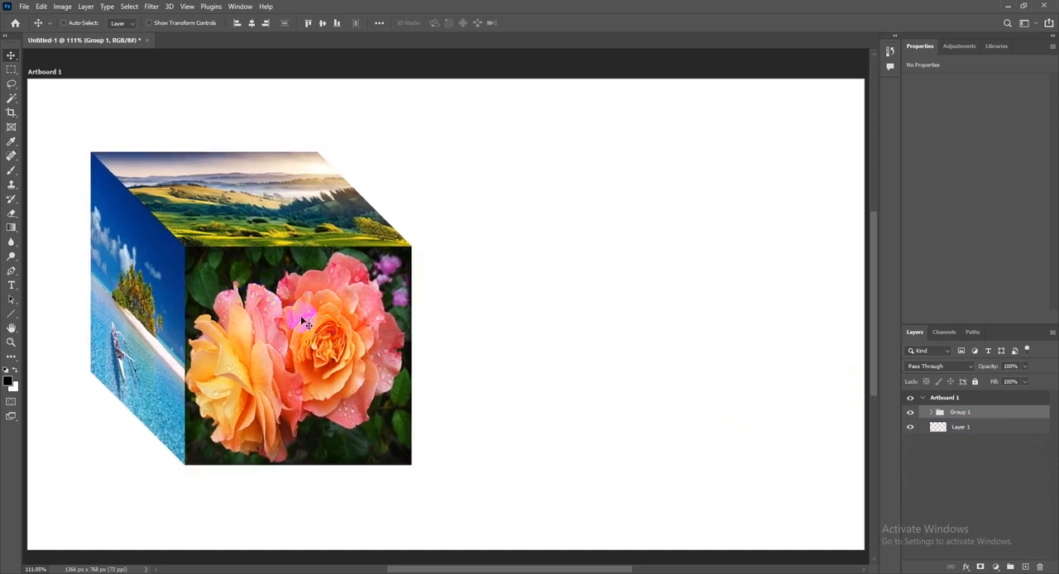
Scale the cube group down to about 68% with Free Transform and move it to the artboard's upper-left area
click(41, 6)
click(99, 243)
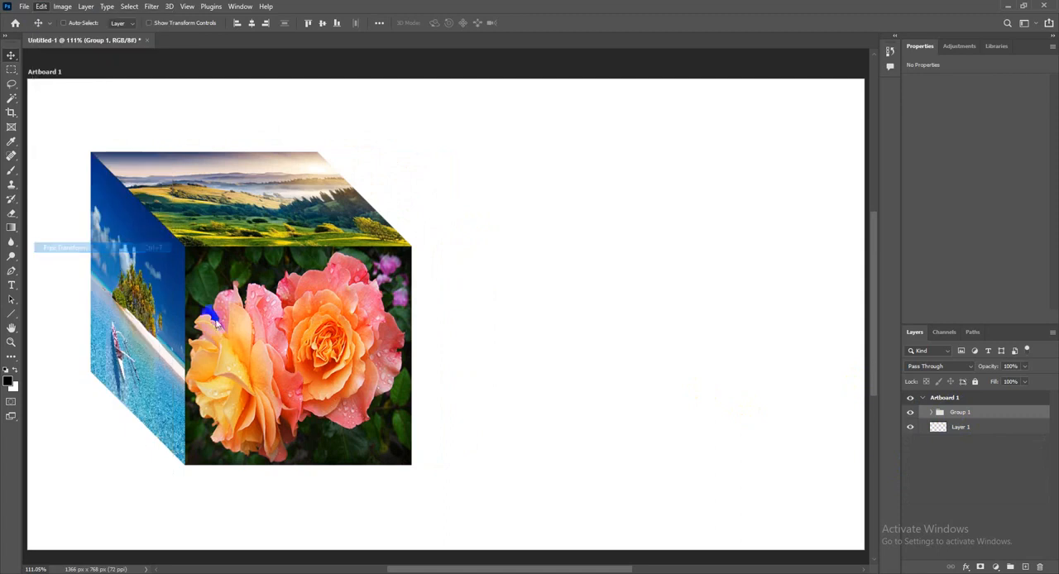
drag(411, 464, 362, 411)
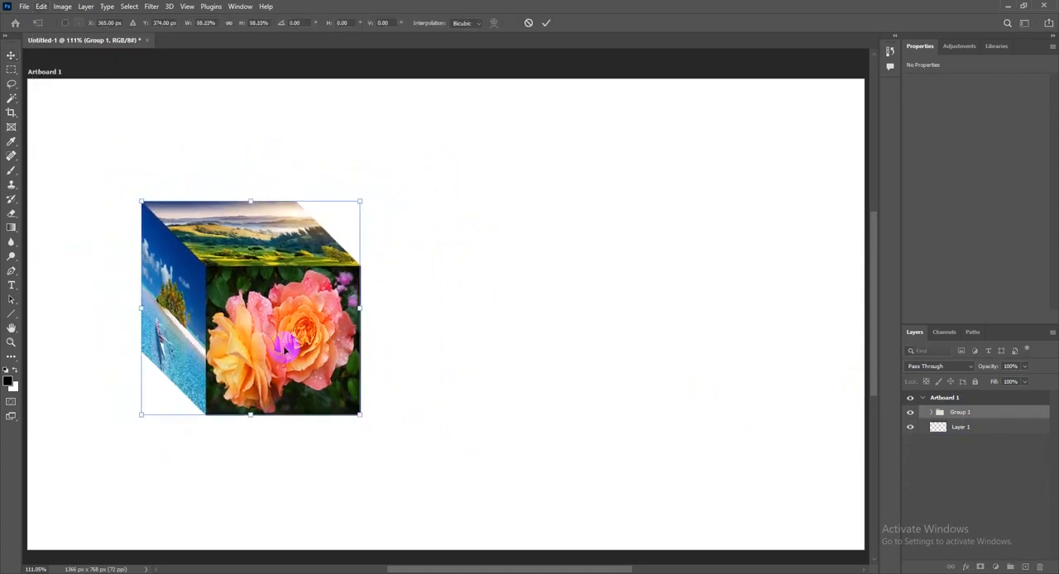
click(545, 22)
drag(446, 344, 430, 280)
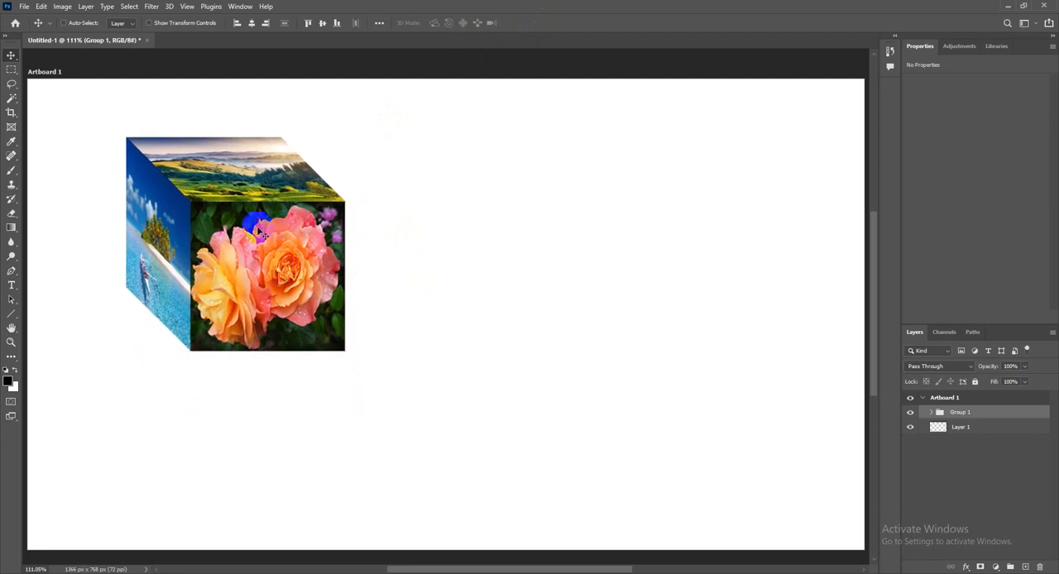
Duplicate the scaled cube group as Group 1 copy
click(85, 6)
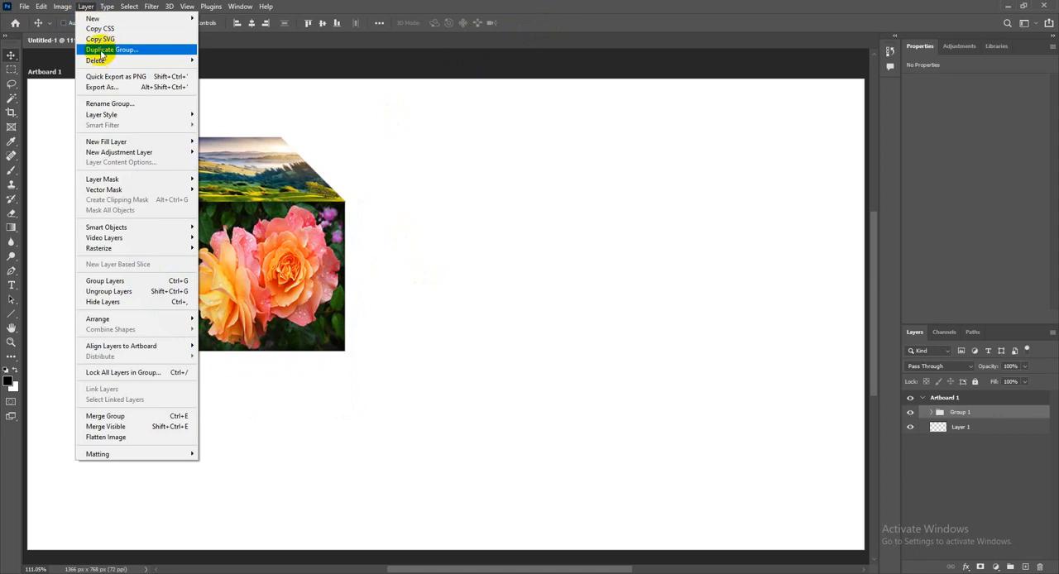
click(101, 50)
click(615, 163)
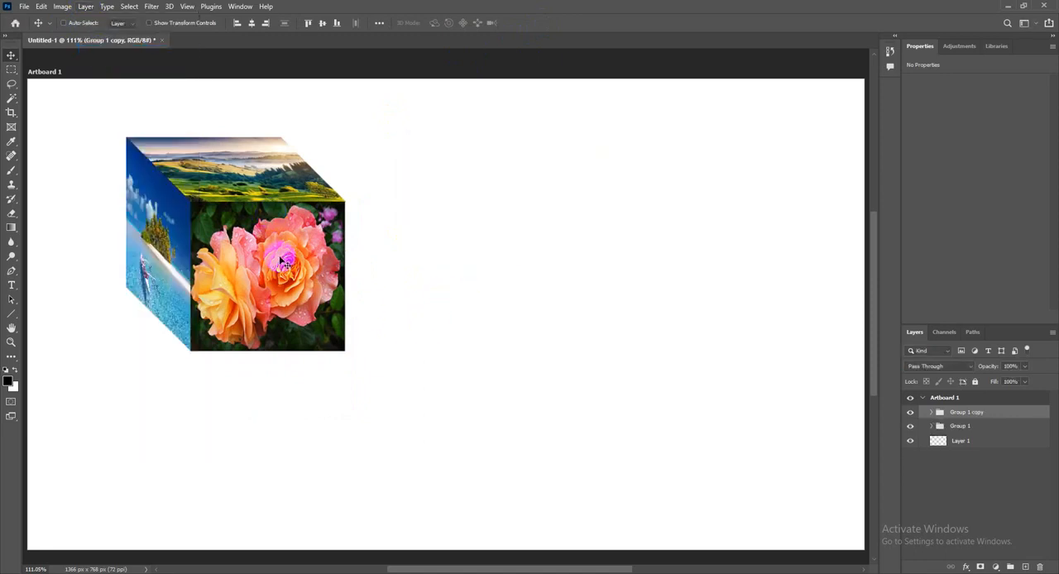
Flip the copied cube horizontally and place it just beside the original at the same height, at about X 712 px, Y 269 px
drag(286, 243, 536, 315)
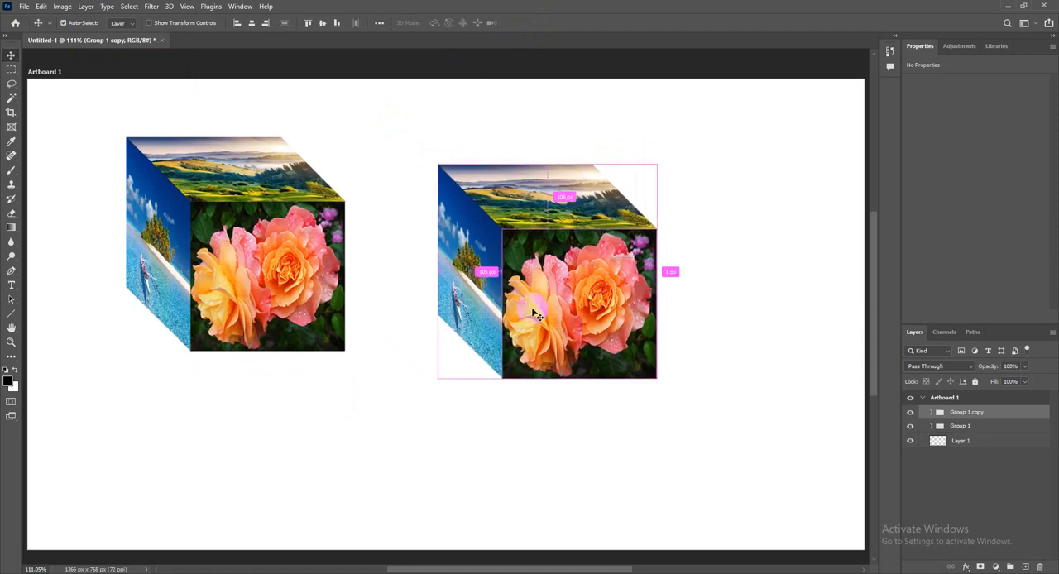
key(ctrl+z)
key(ctrl+t)
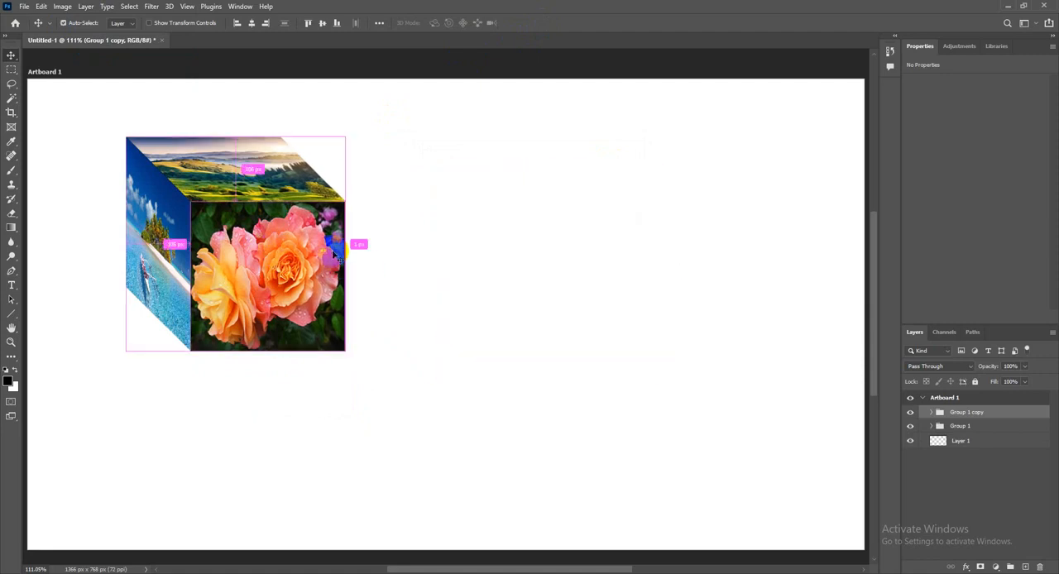
right_click(274, 239)
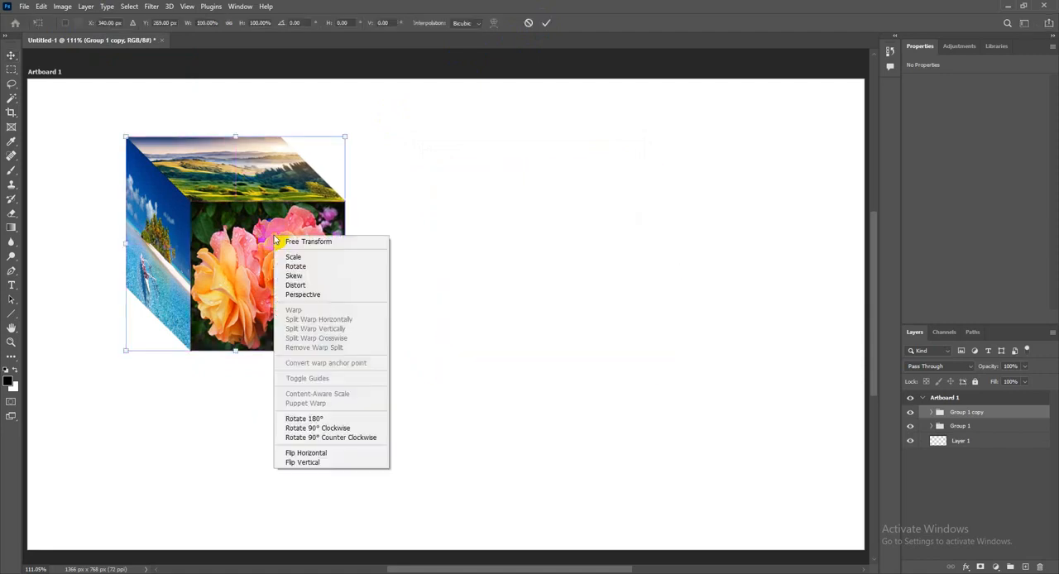
click(306, 455)
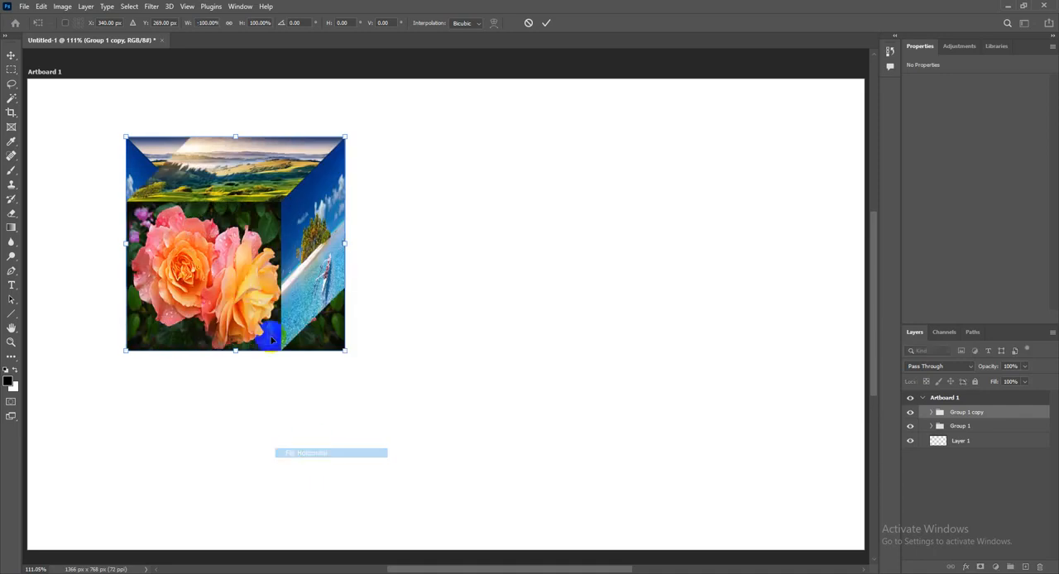
drag(246, 285, 472, 298)
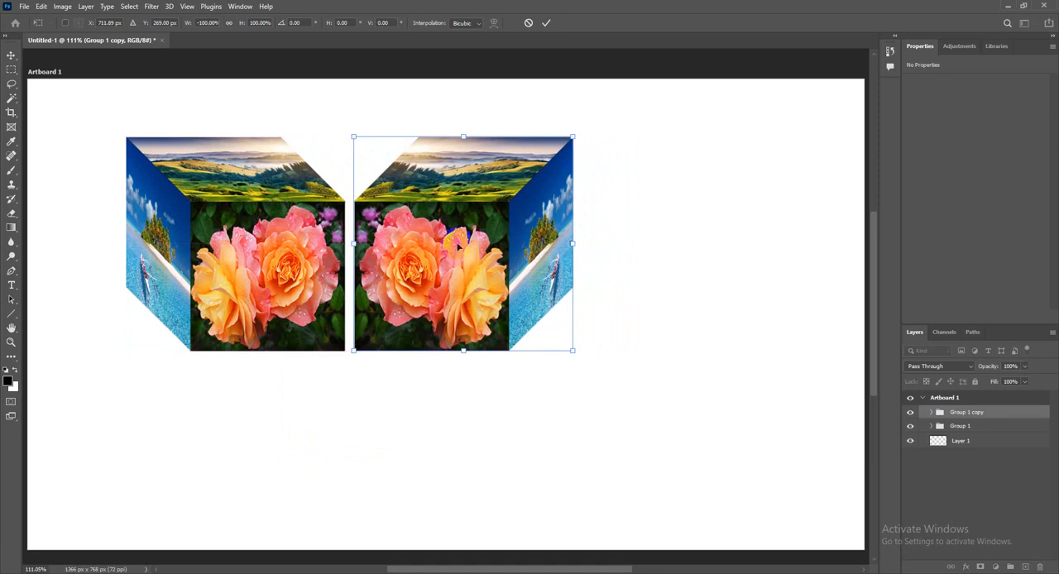
click(546, 23)
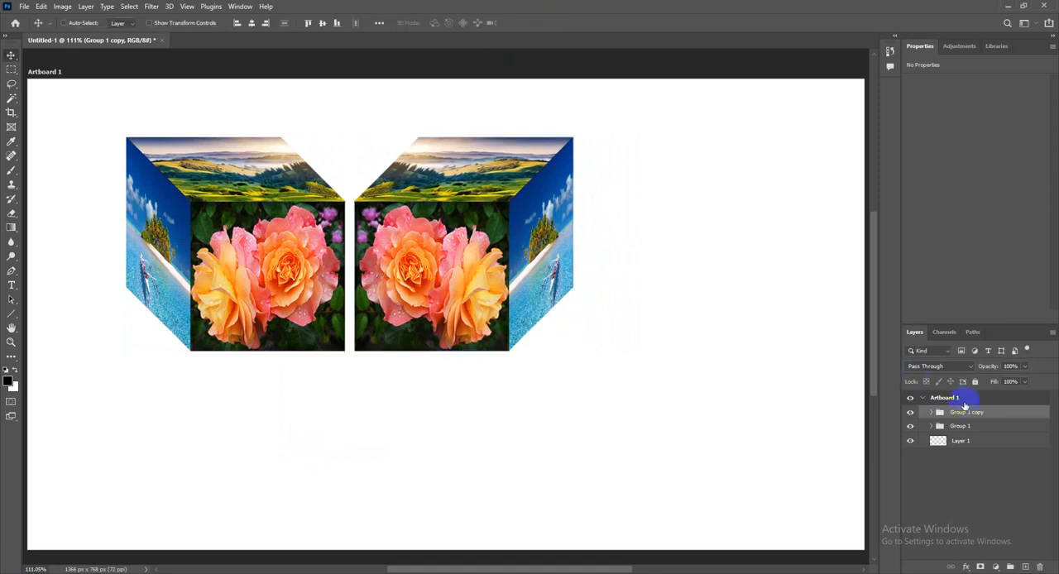
Move both cube groups together toward the artboard's upper centre and combine them into one group
shift+click(984, 429)
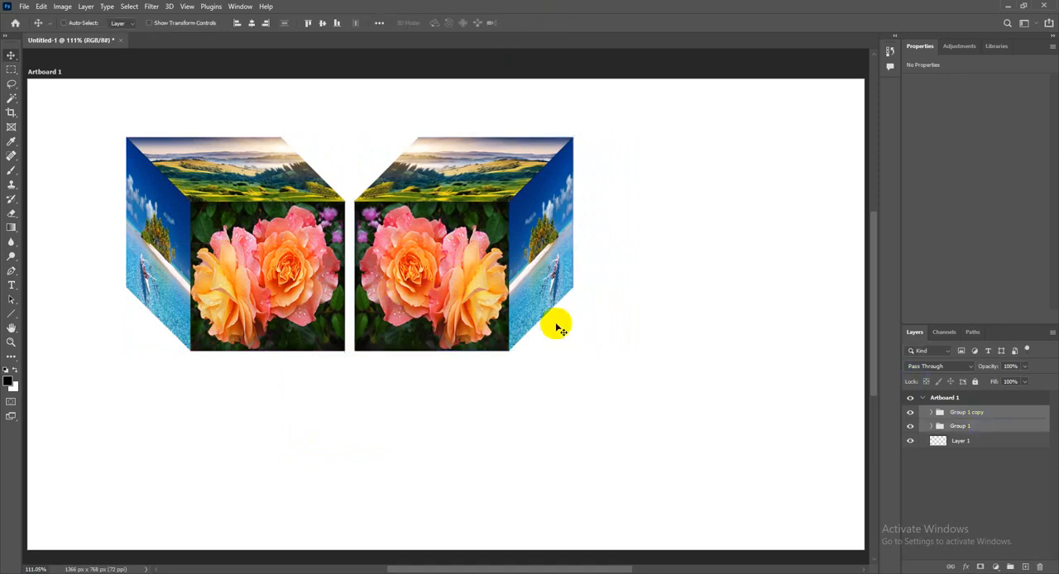
drag(433, 284, 577, 274)
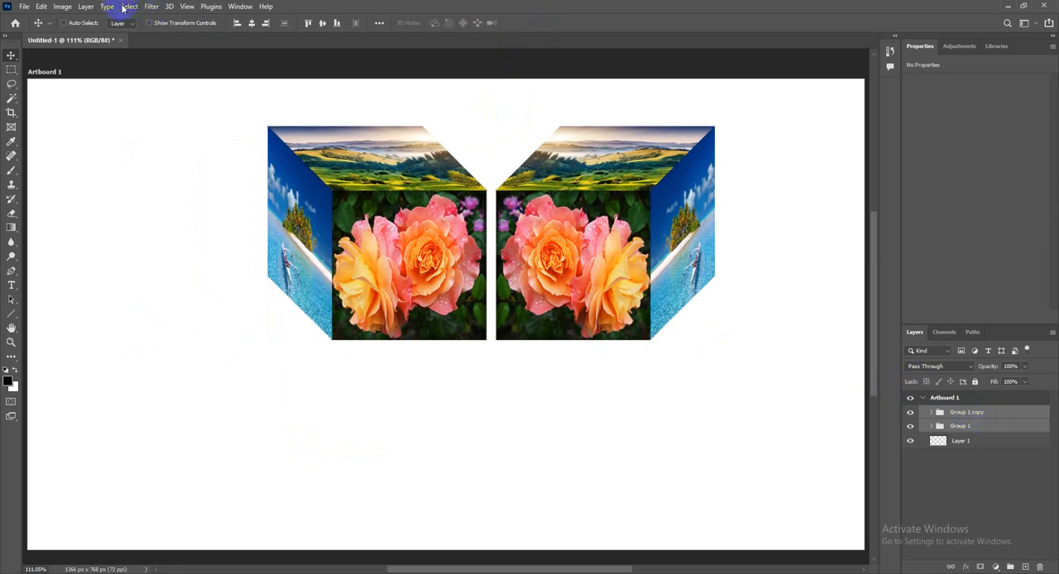
click(86, 7)
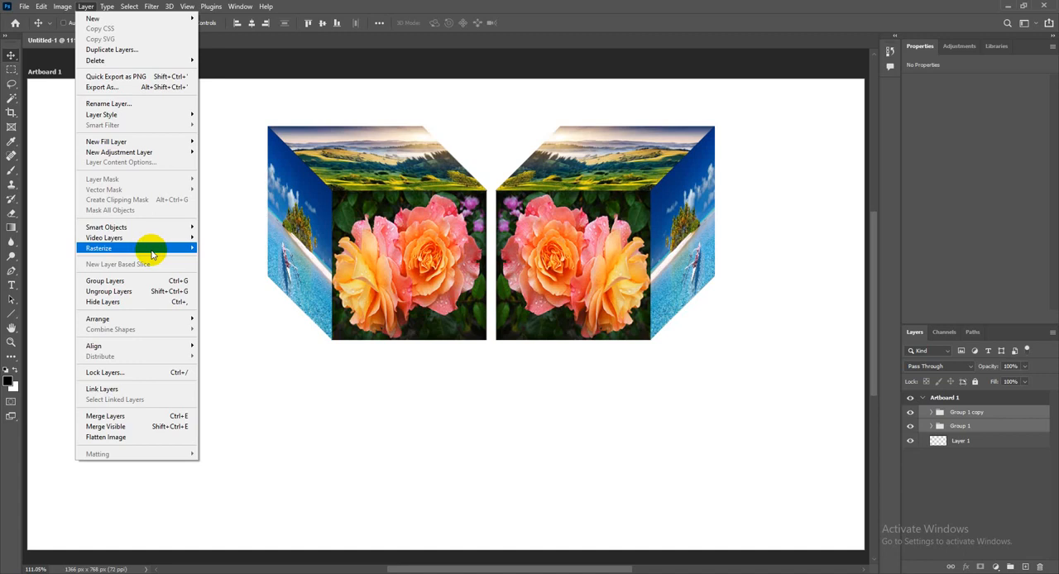
mouse_move(152, 253)
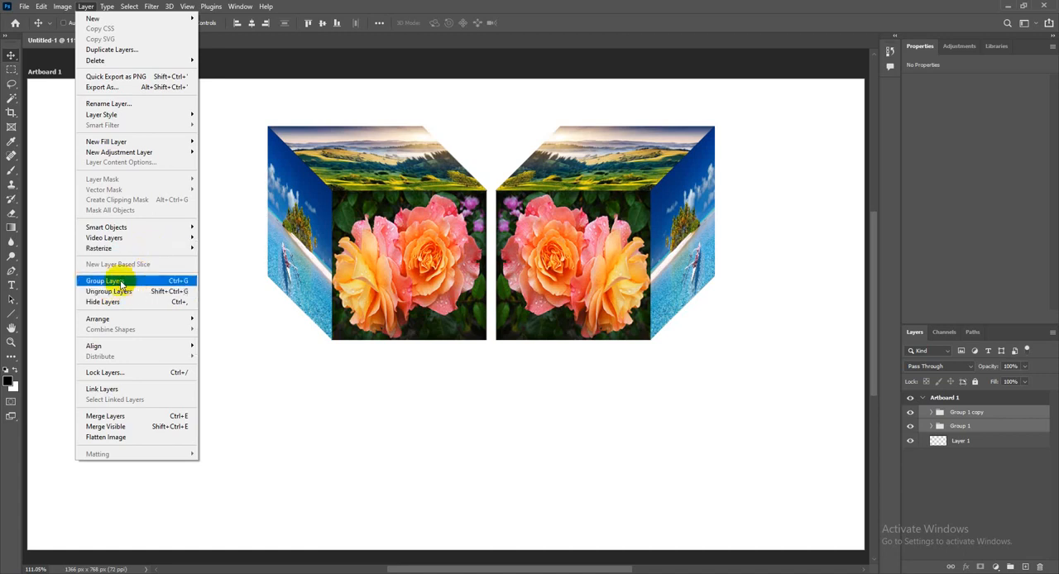
click(129, 282)
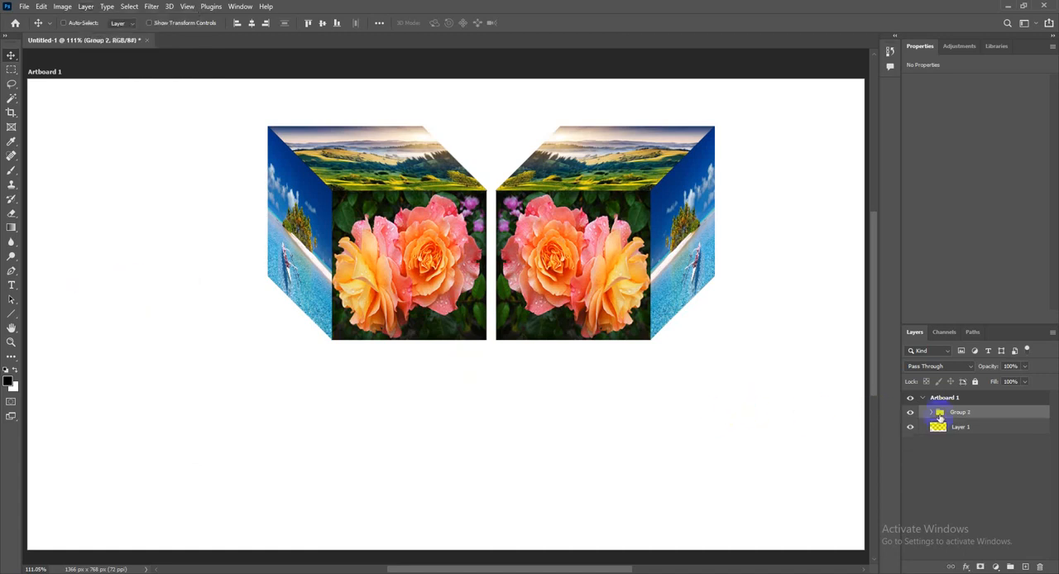
Expand and collapse the combined group, and shift the cube pair slightly left and up on the artboard
click(931, 412)
click(931, 412)
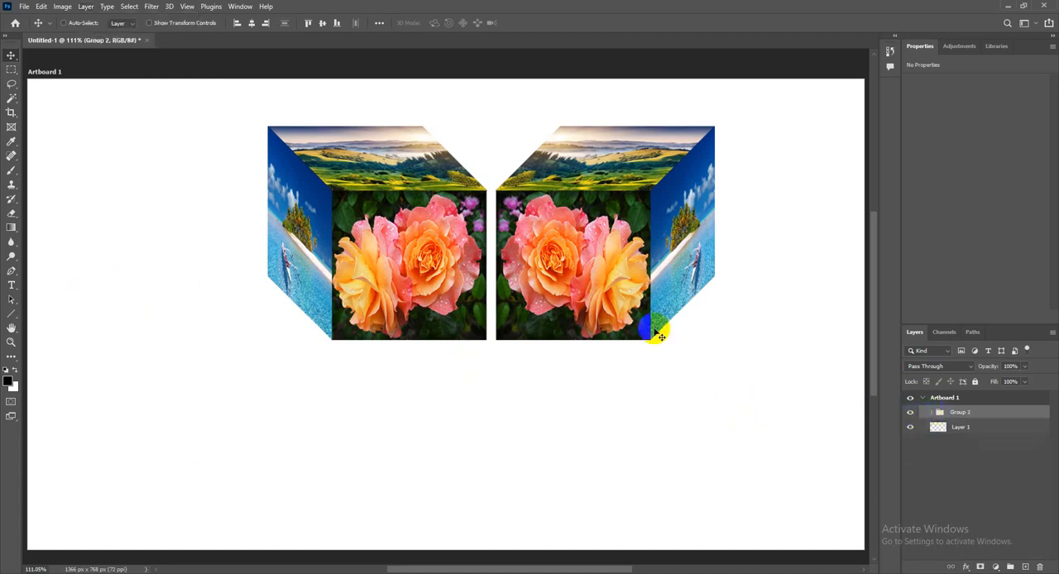
drag(569, 259, 504, 249)
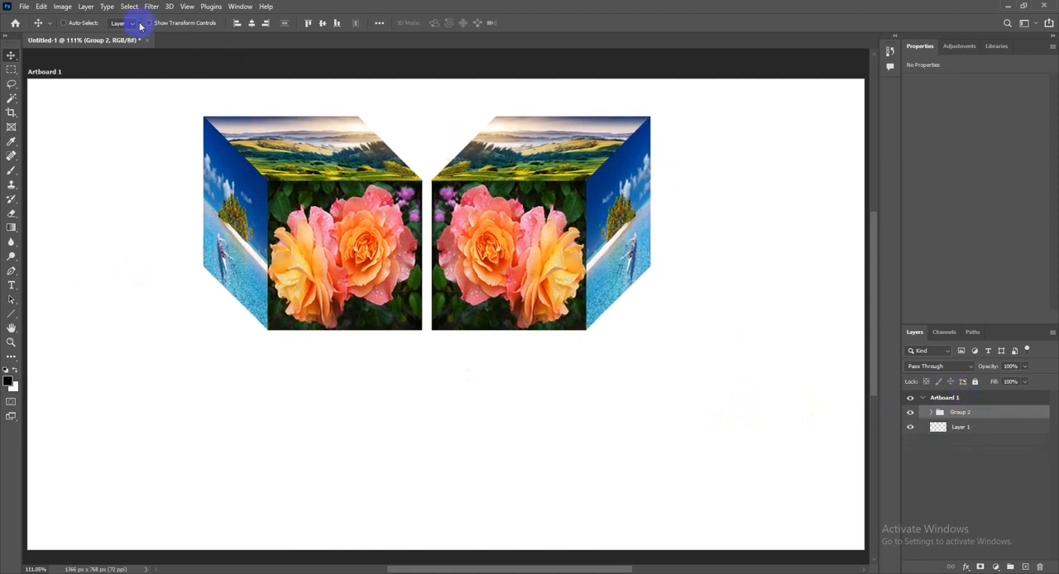
Duplicate the combined cube-pair group as Group 2 copy
click(86, 7)
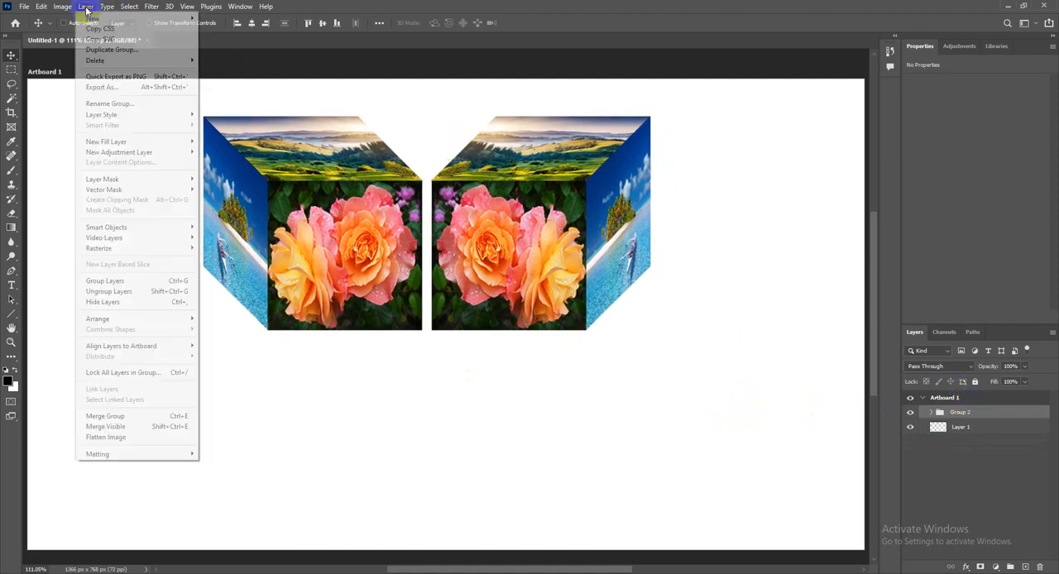
click(111, 49)
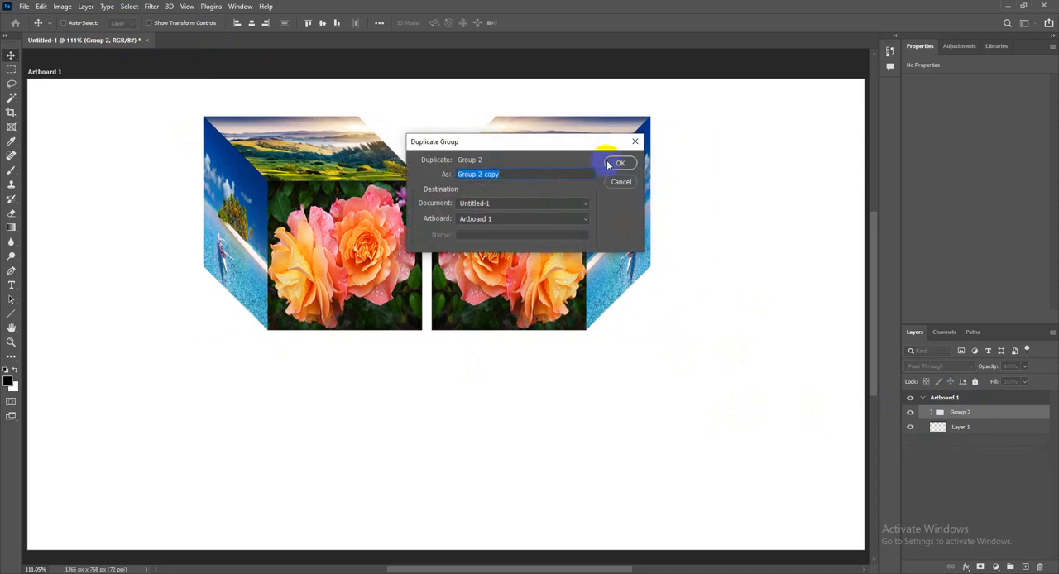
click(613, 164)
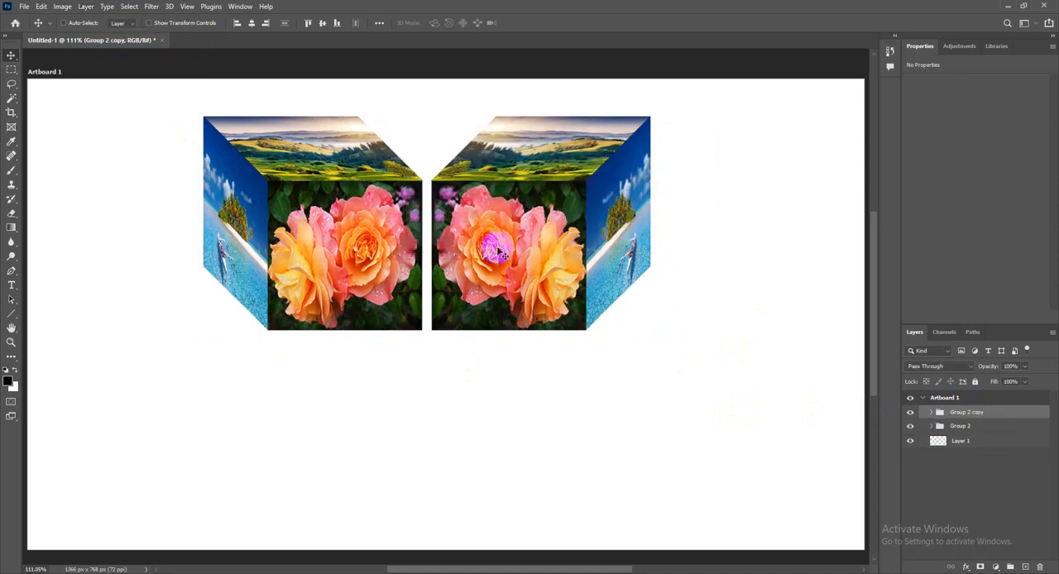
Flip the copied cube pair vertically and place it directly below the original pair, at X 652 px, Y 593 px
drag(499, 254, 497, 244)
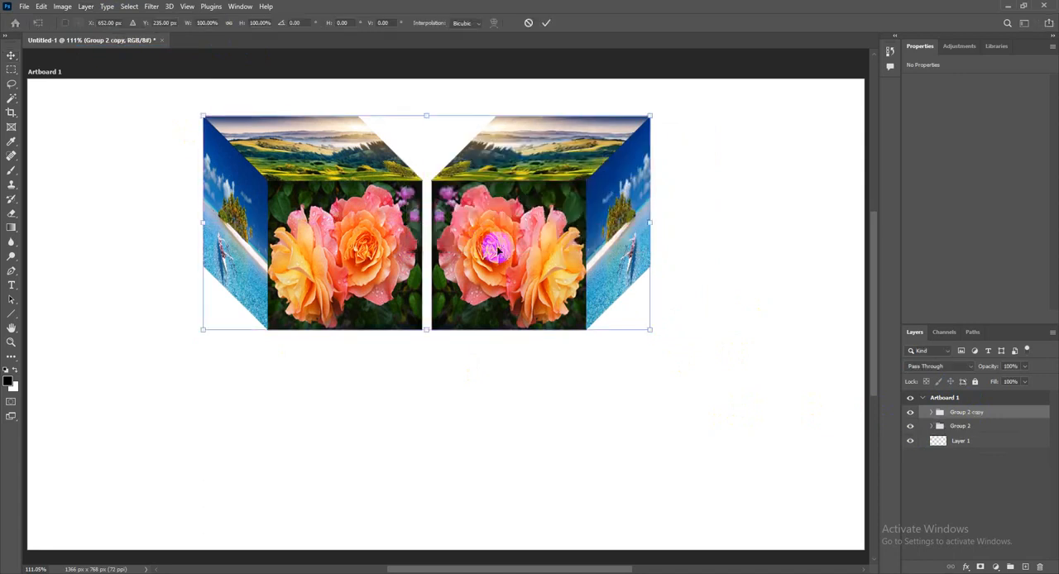
key(ctrl+t)
right_click(450, 234)
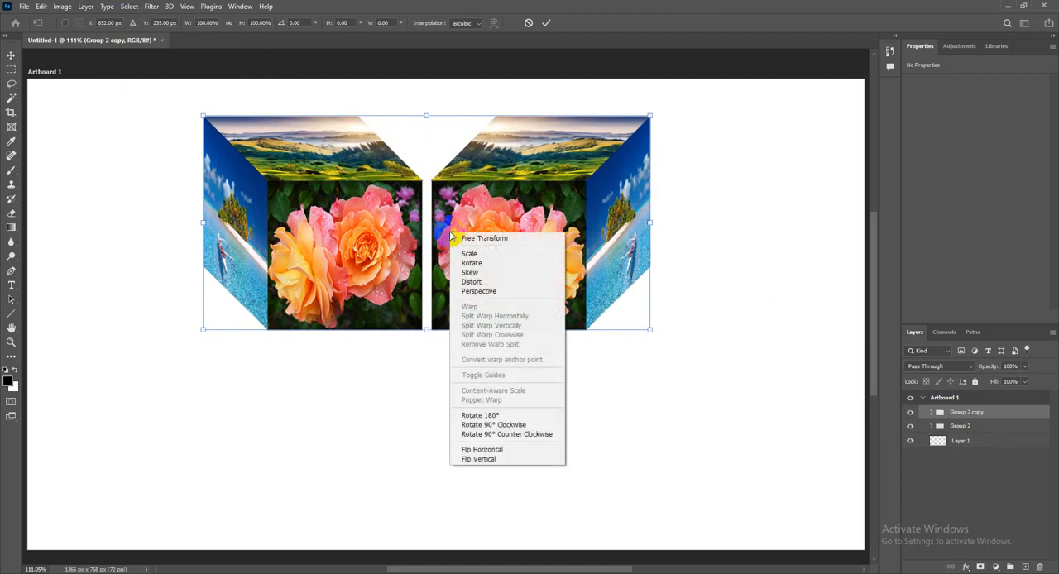
click(493, 460)
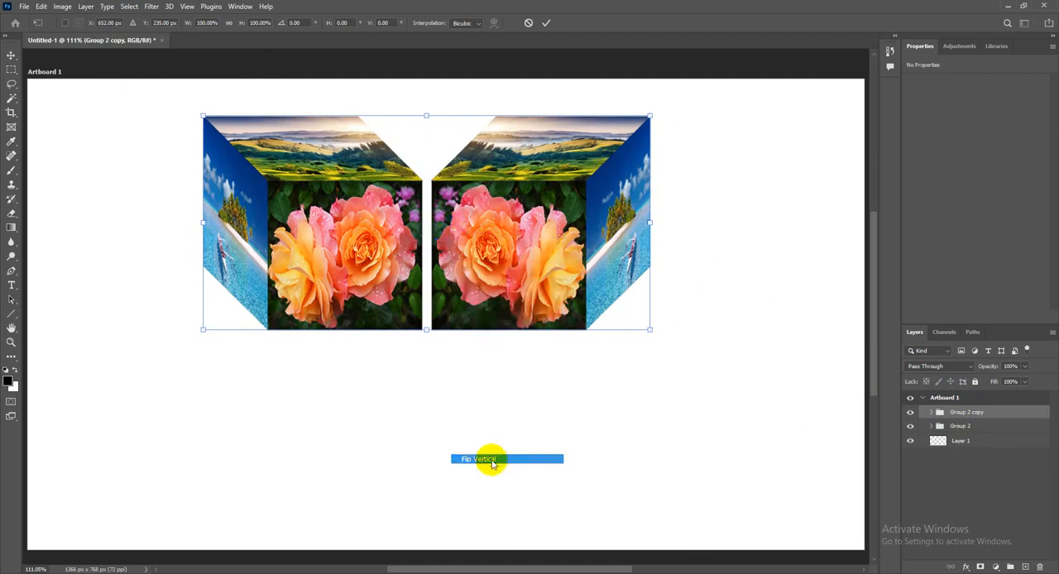
drag(481, 309, 477, 460)
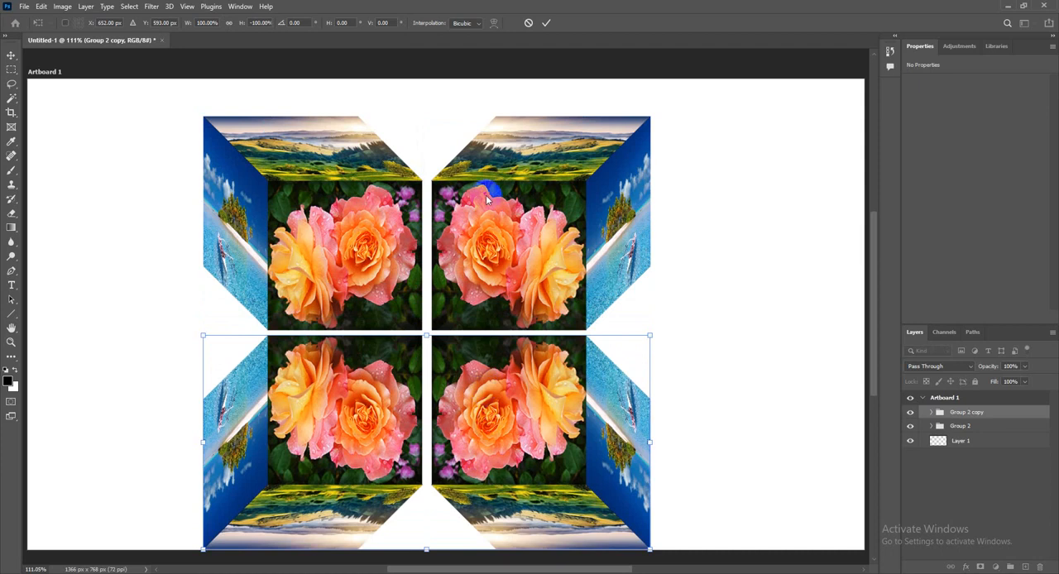
click(546, 23)
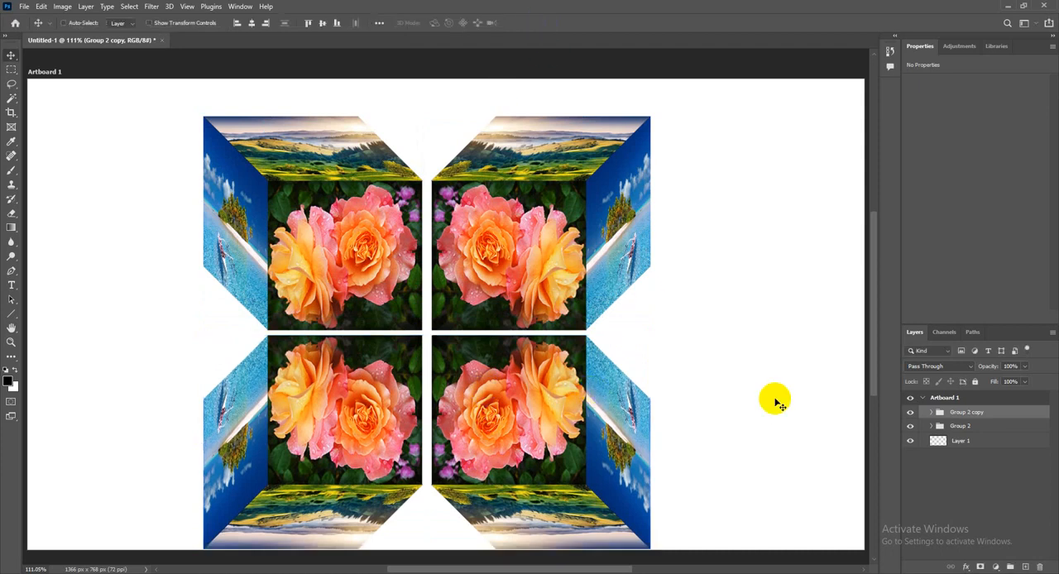
Combine Group 2 and Group 2 copy into a single group
click(977, 416)
shift+click(984, 425)
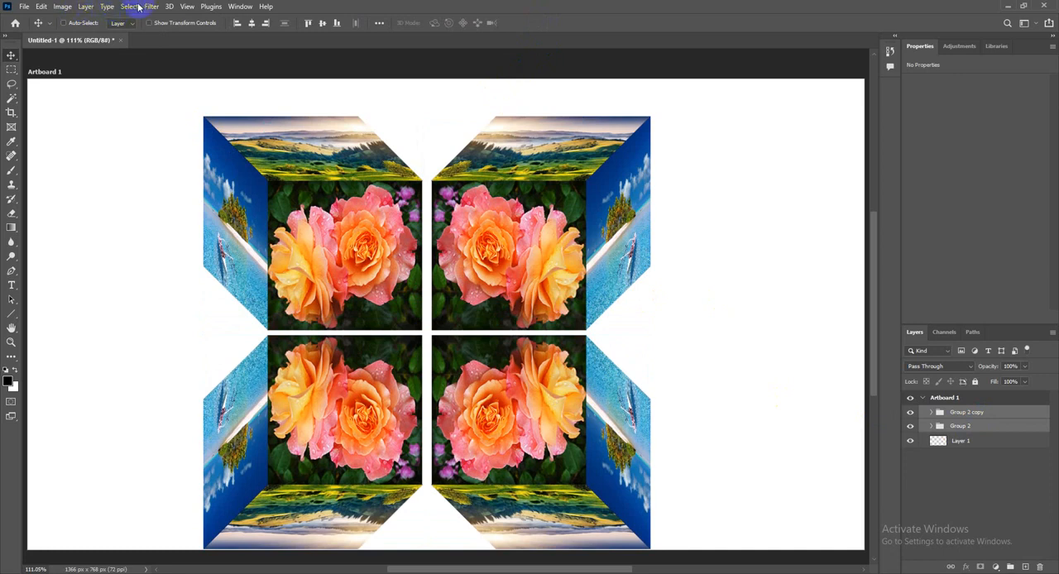
click(88, 6)
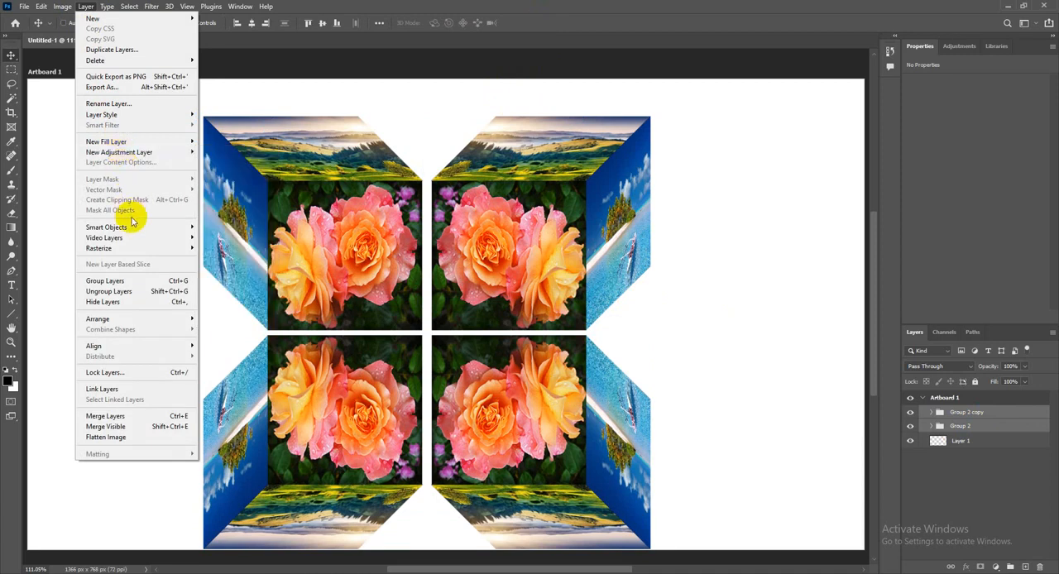
click(105, 280)
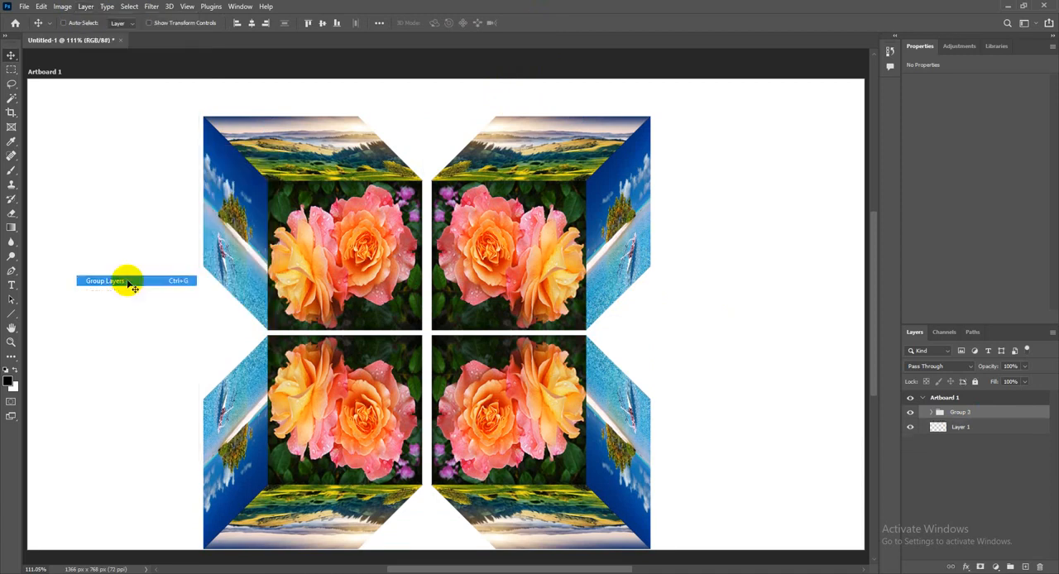
Examine the nested groups and image layers inside the new four-cube group, then collapse them again
click(931, 412)
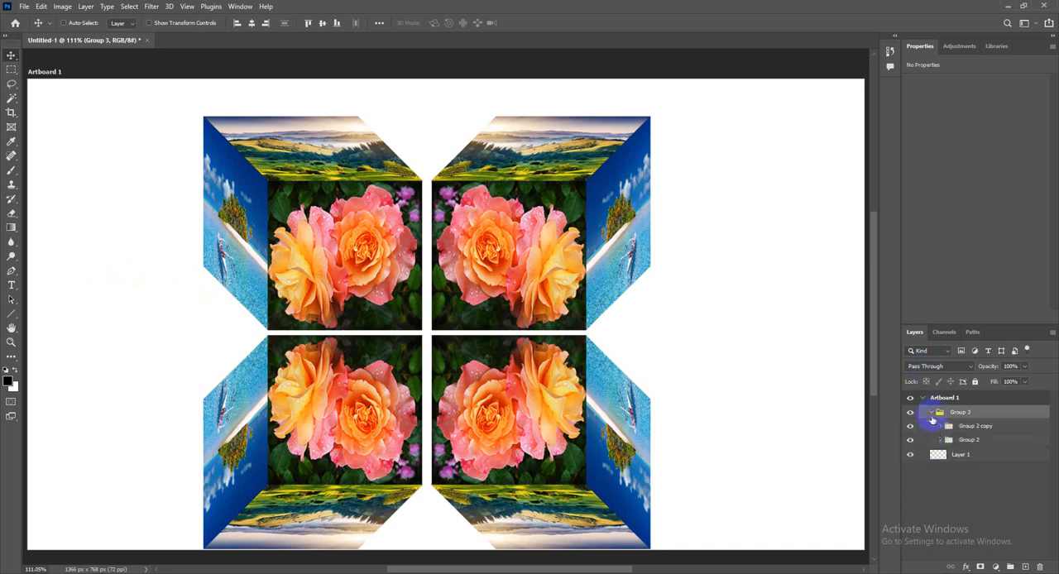
click(940, 426)
click(949, 440)
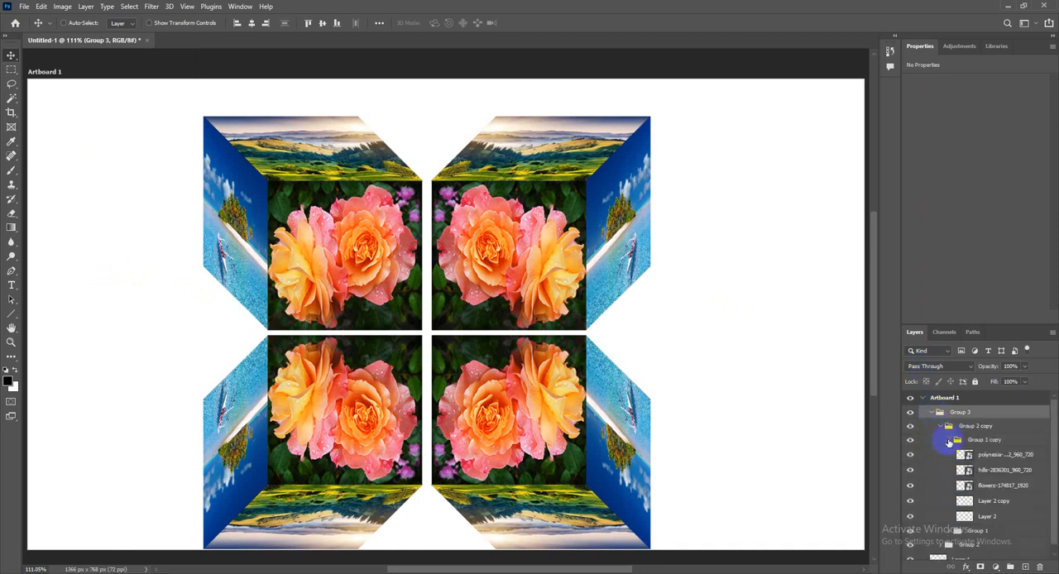
click(950, 440)
click(939, 426)
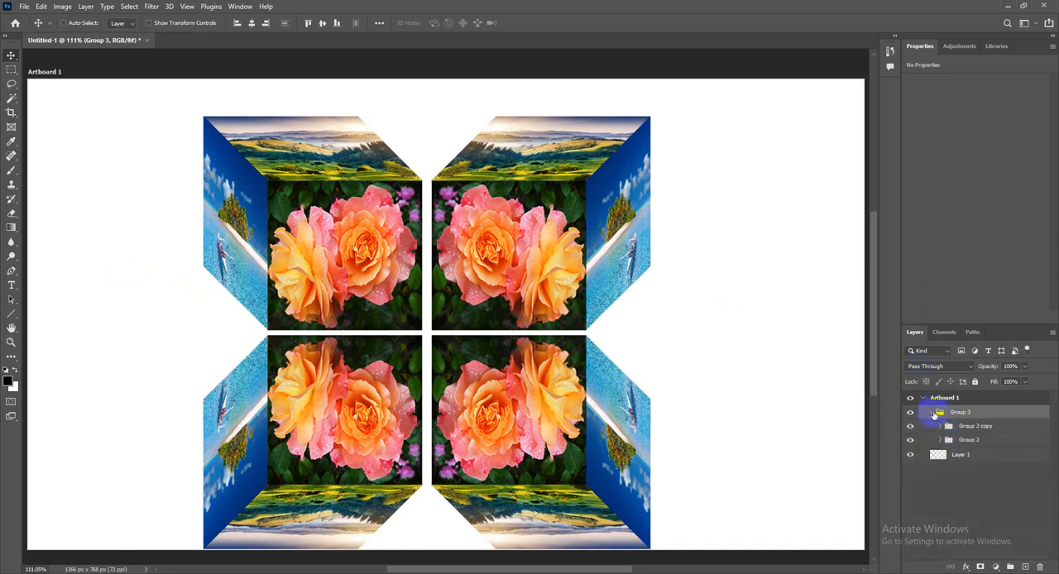
click(932, 412)
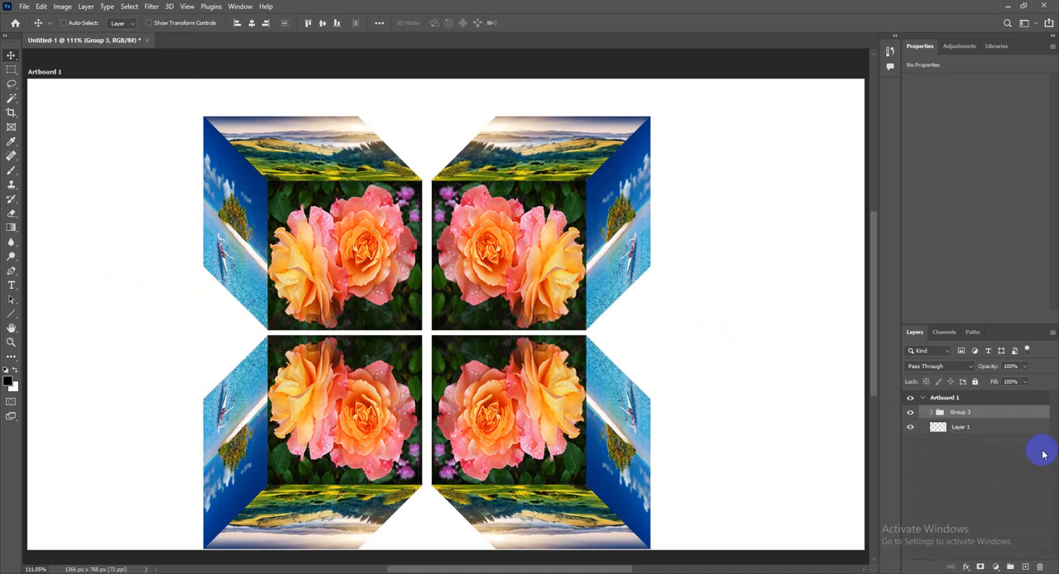
click(85, 7)
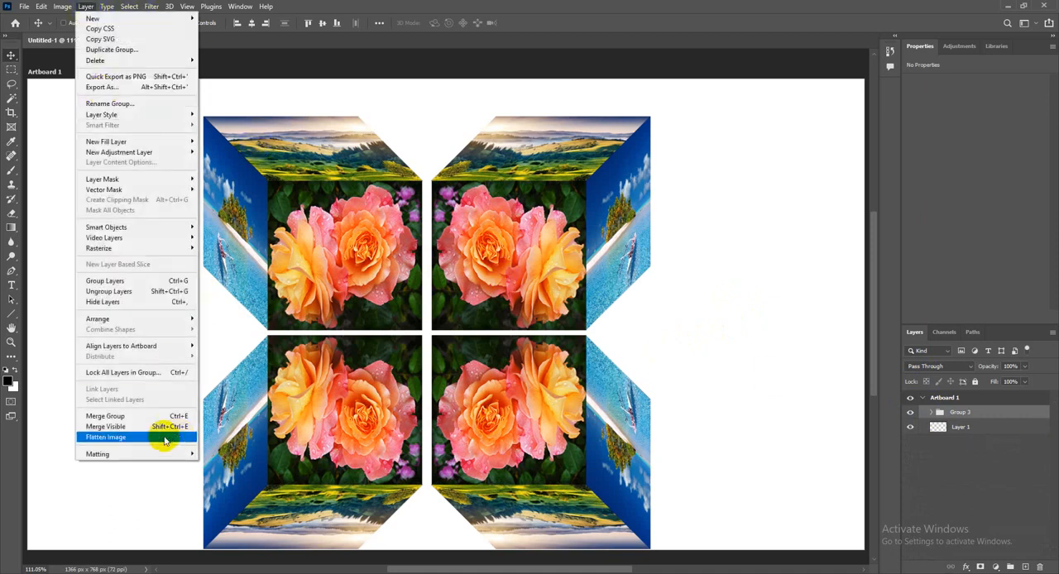
click(439, 5)
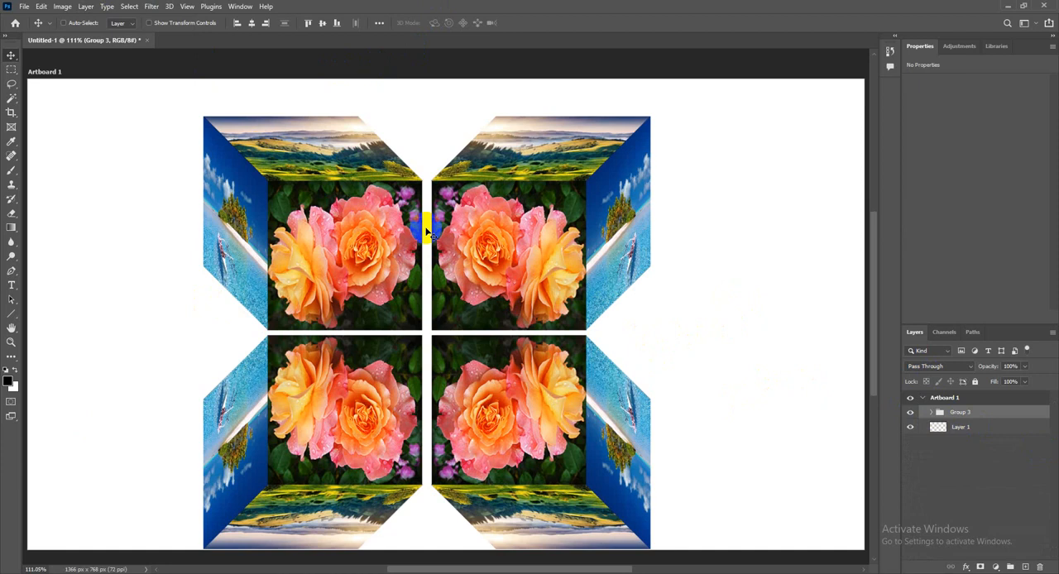
Scale the four-cube group down to about 57% and move it to the artboard's upper centre
click(474, 303)
key(ctrl+t)
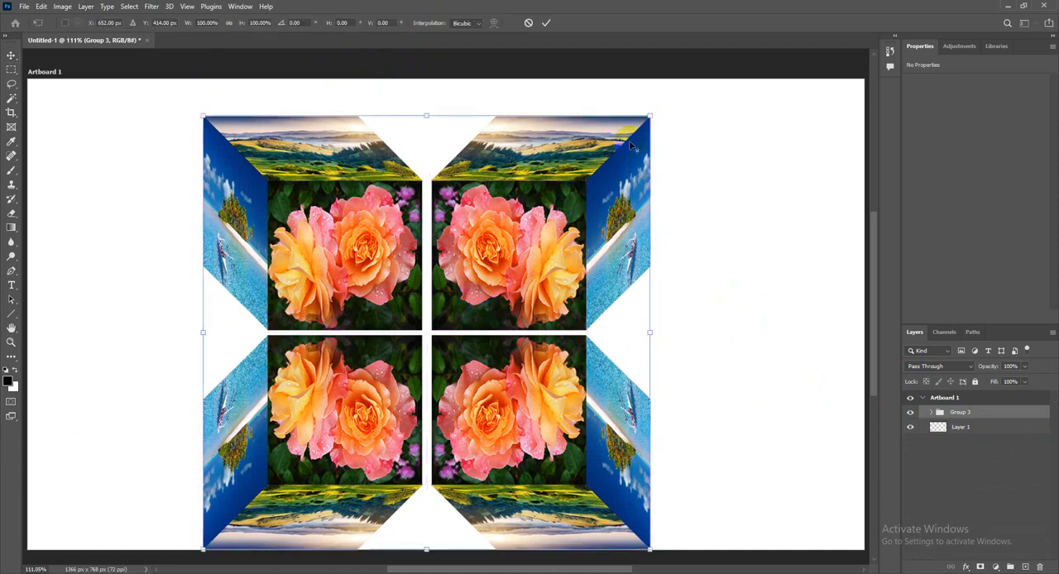
drag(651, 114, 554, 208)
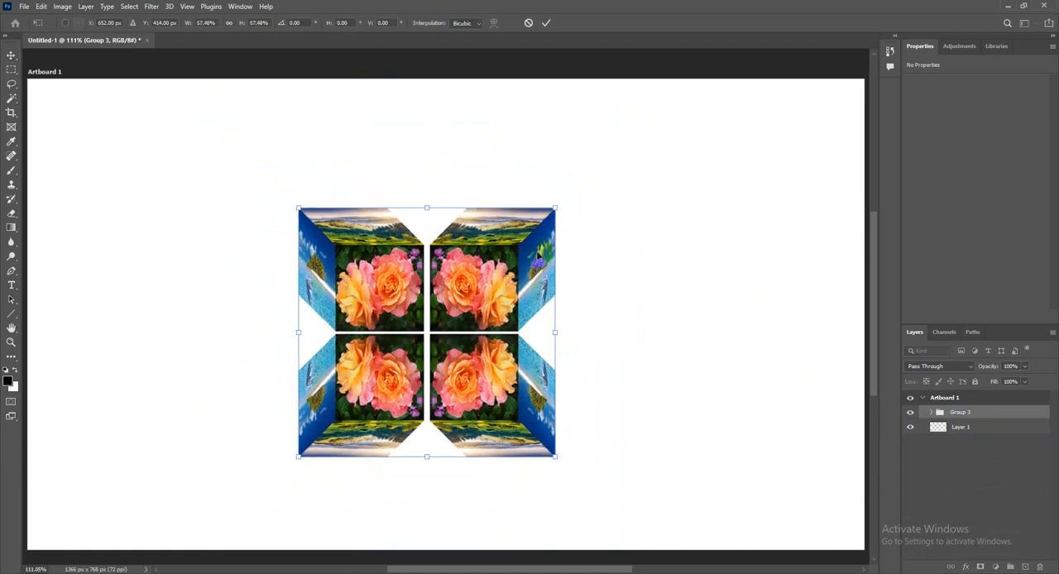
key(Return)
drag(465, 288, 480, 181)
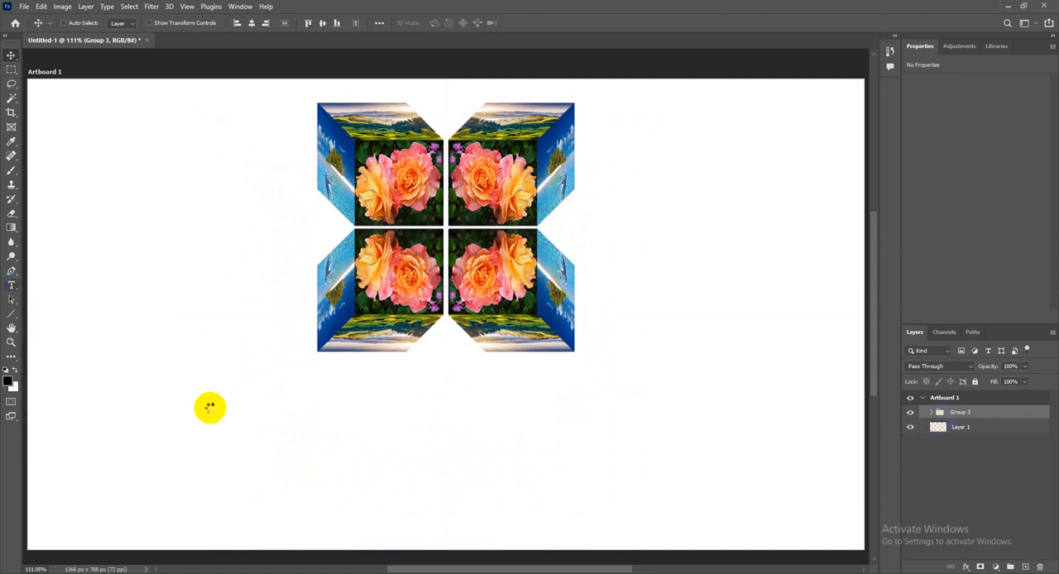
Add a text layer reading "3D BOX" below the cubes
click(272, 417)
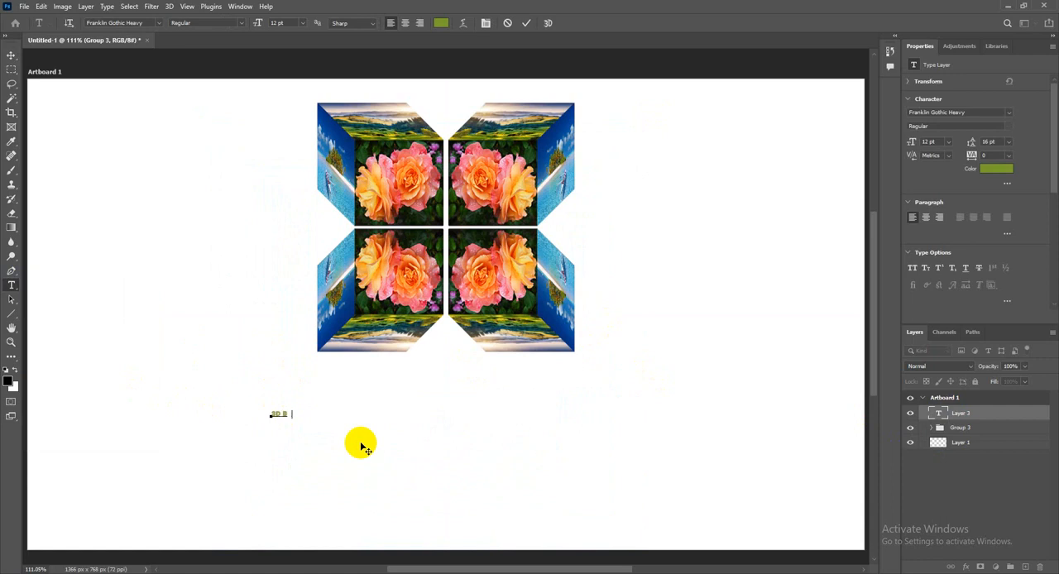
text(3D BOX)
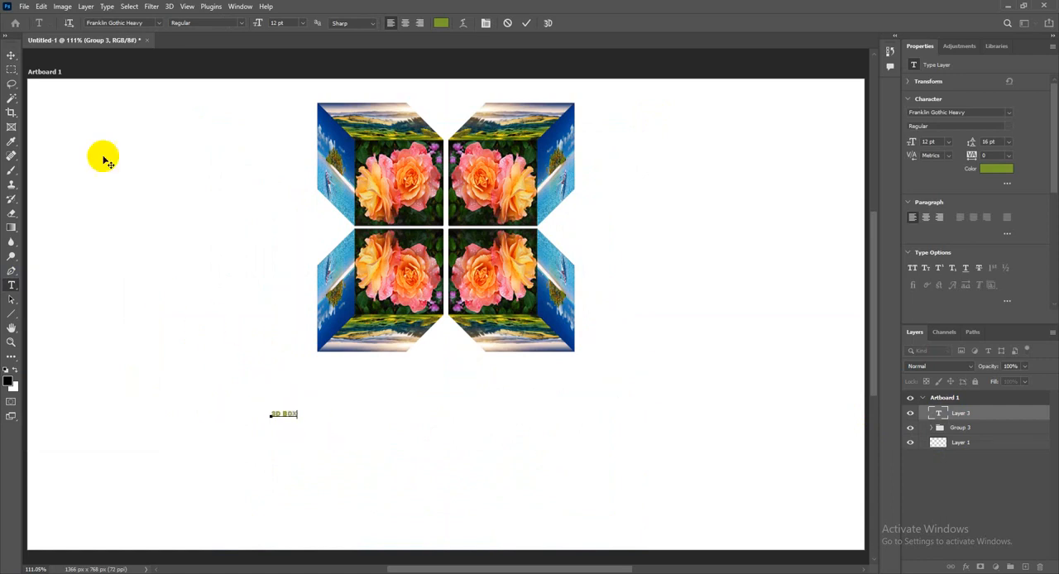
click(13, 57)
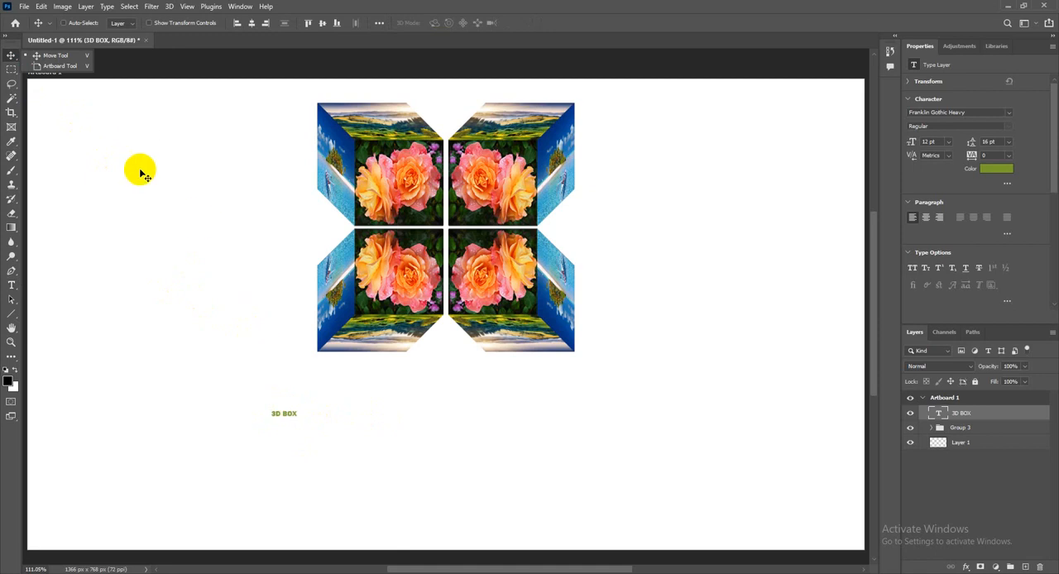
Enlarge the 3D BOX text to about 190 pt and centre it beneath the four-cube group
click(39, 6)
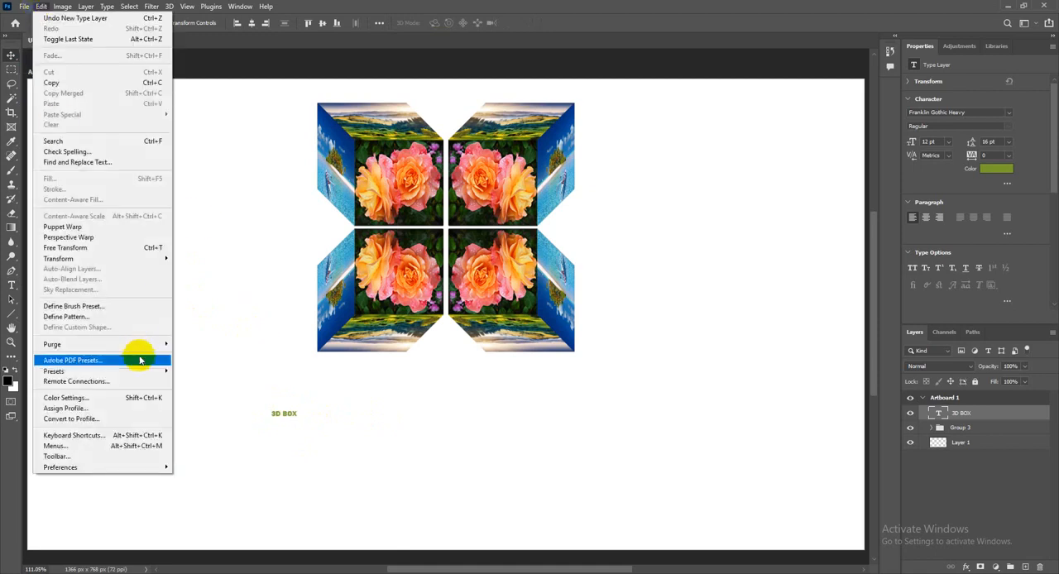
click(91, 248)
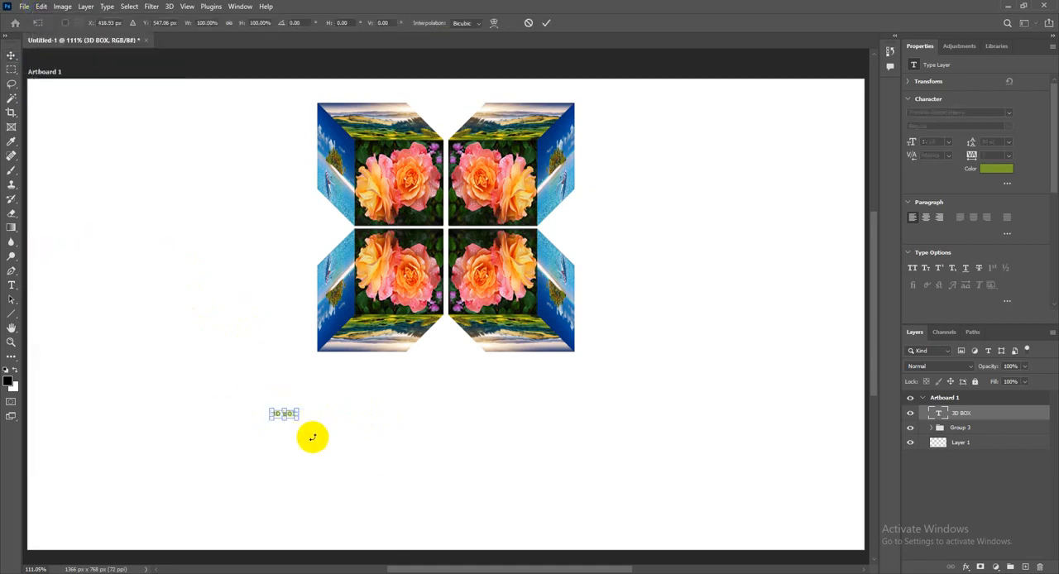
drag(298, 418, 491, 461)
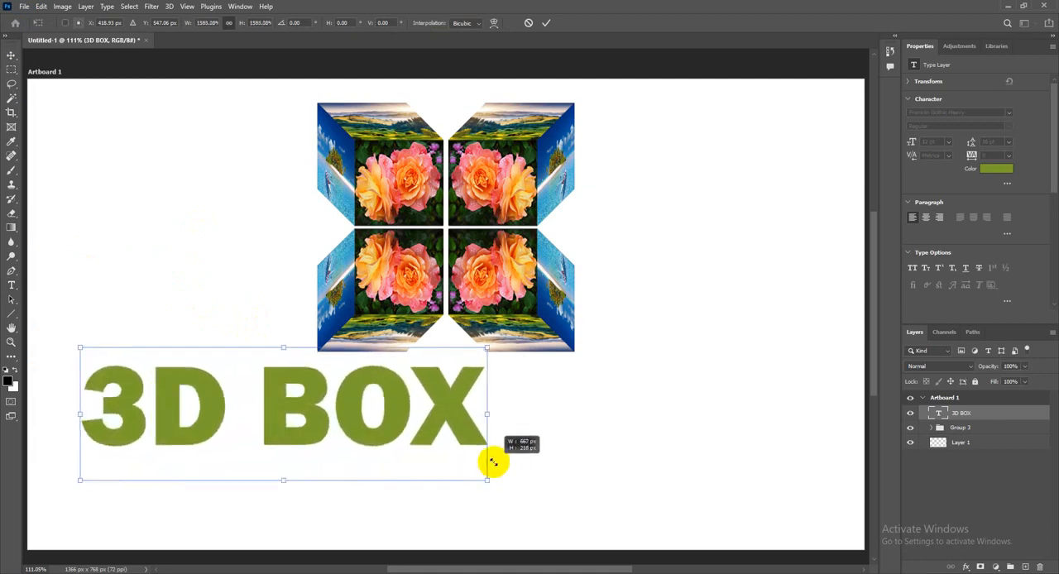
drag(397, 406, 557, 423)
key(Return)
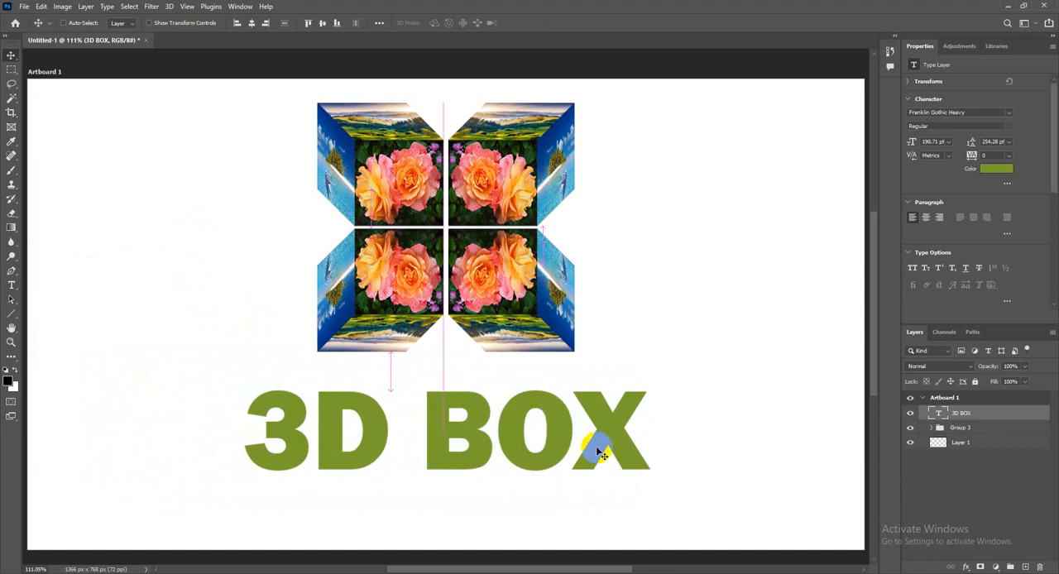
Change the 3D BOX text colour to white
double_click(938, 414)
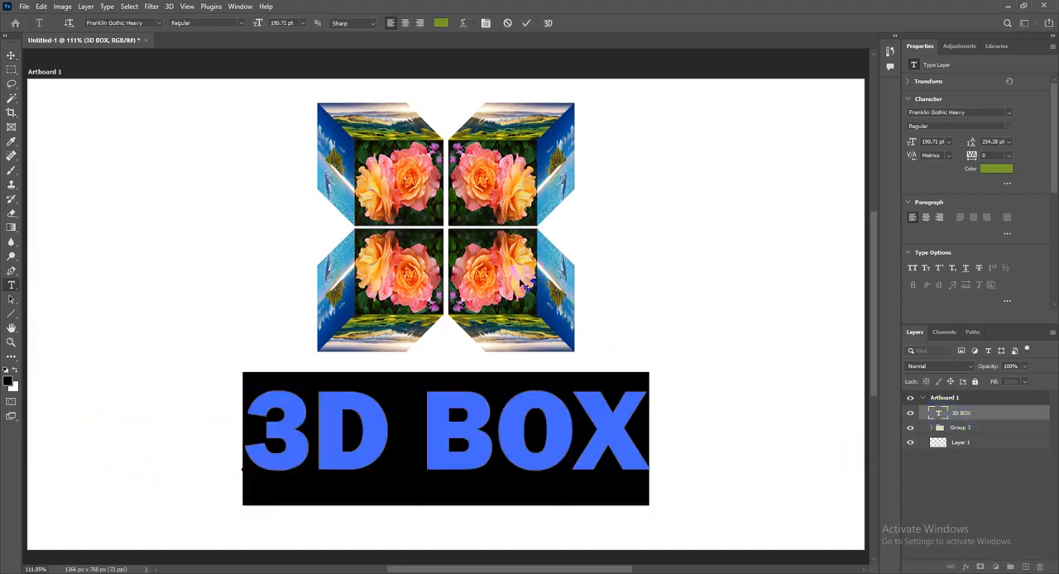
click(439, 22)
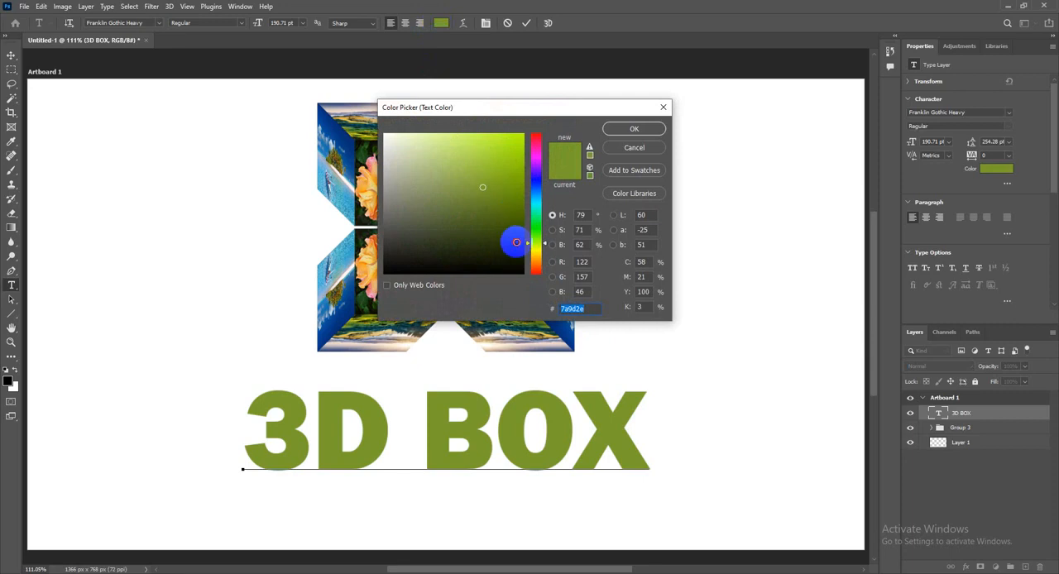
drag(515, 239, 510, 267)
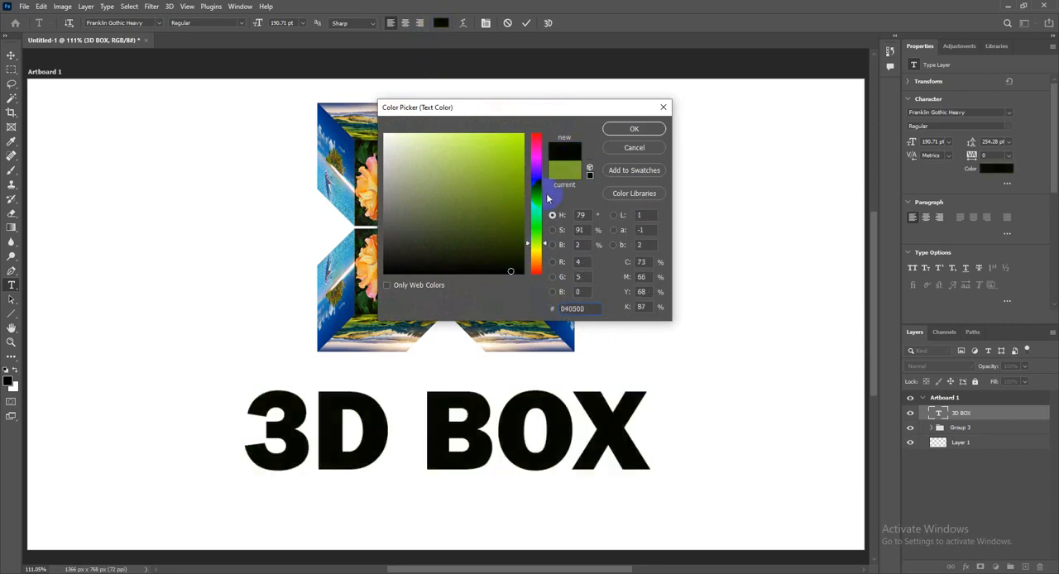
drag(510, 197, 383, 134)
click(633, 129)
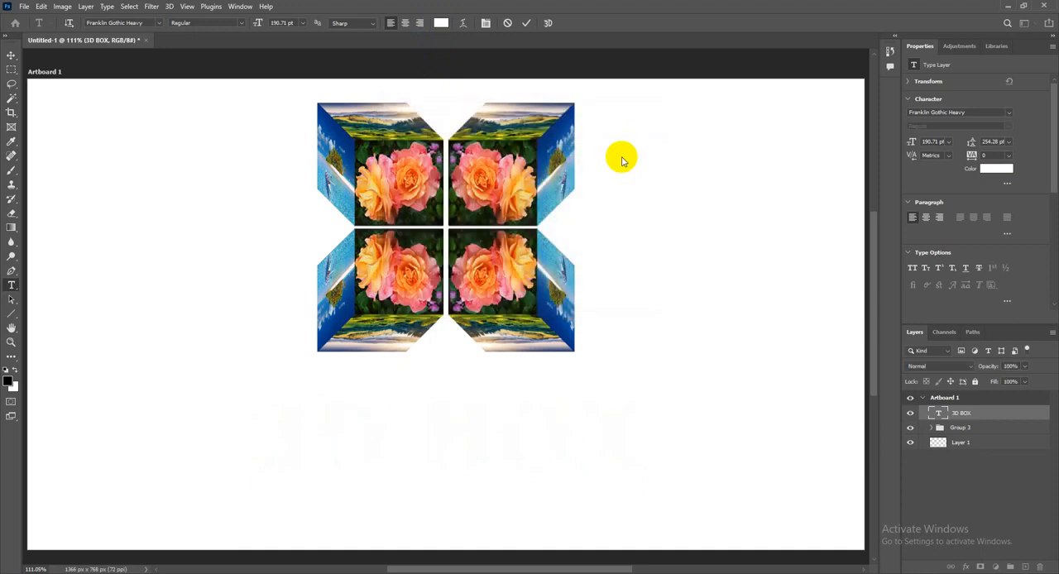
Fill Layer 1 with black to form the artboard's background
click(960, 446)
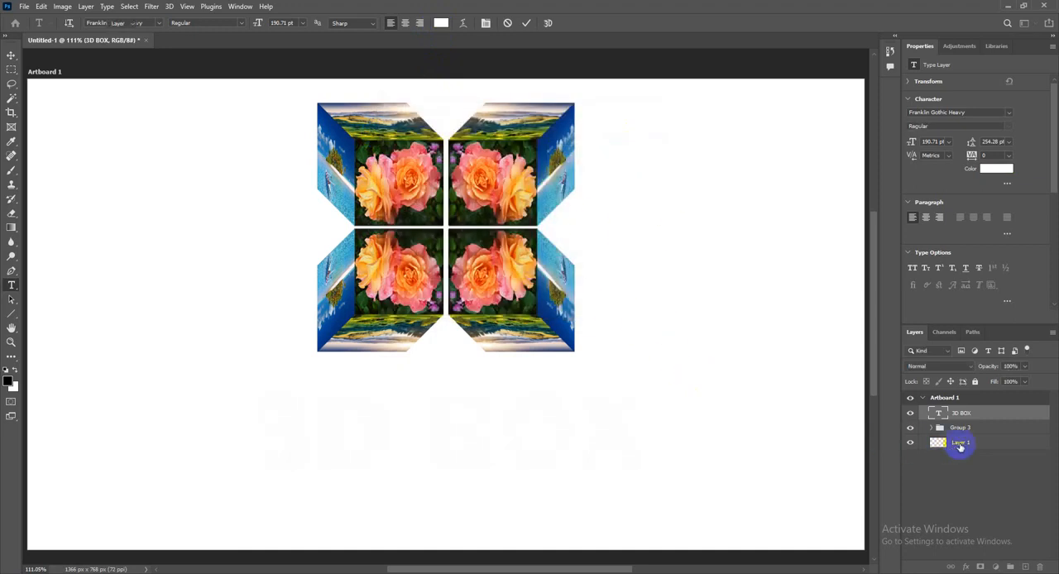
click(276, 420)
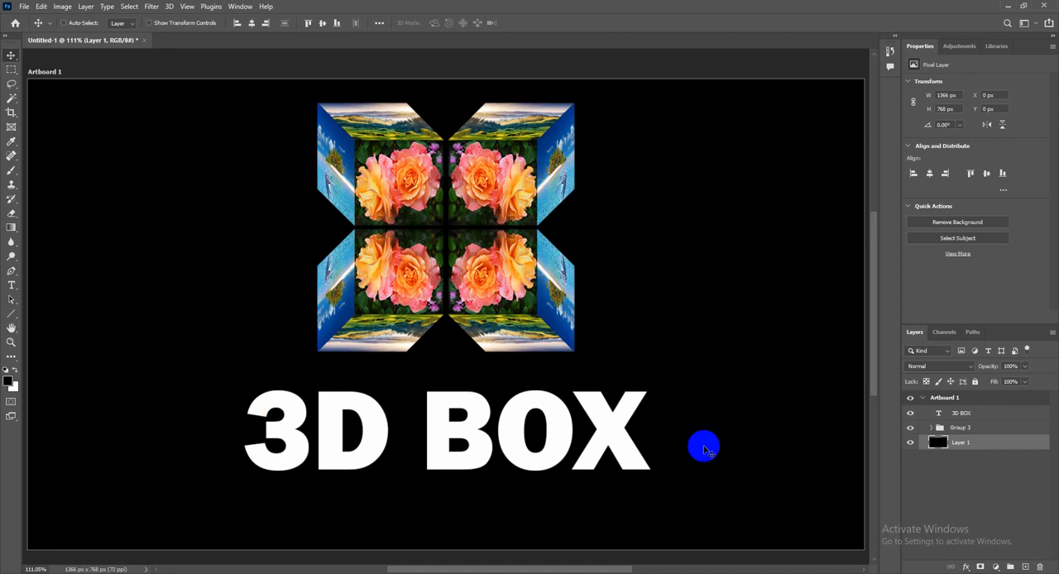
Nudge the 3D BOX text slightly lower and give it a red (#d90909) inside stroke about 4 px wide
click(653, 438)
drag(609, 428, 610, 444)
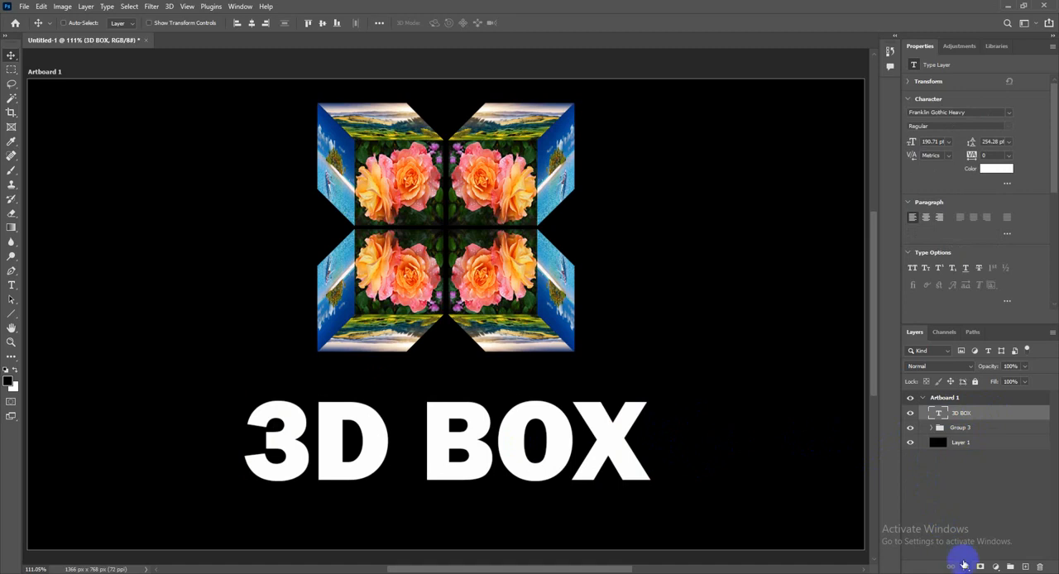
click(965, 568)
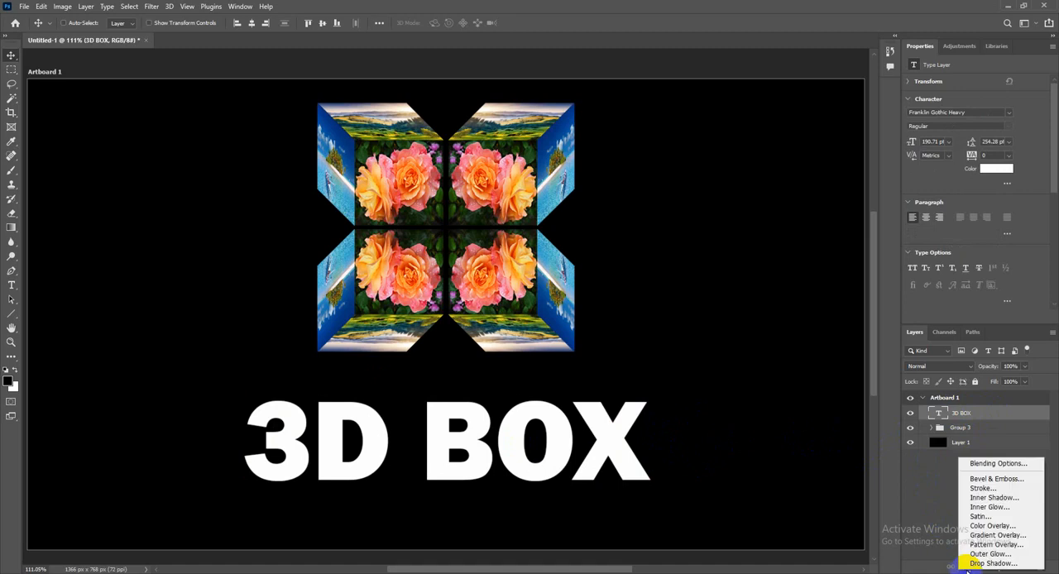
click(978, 489)
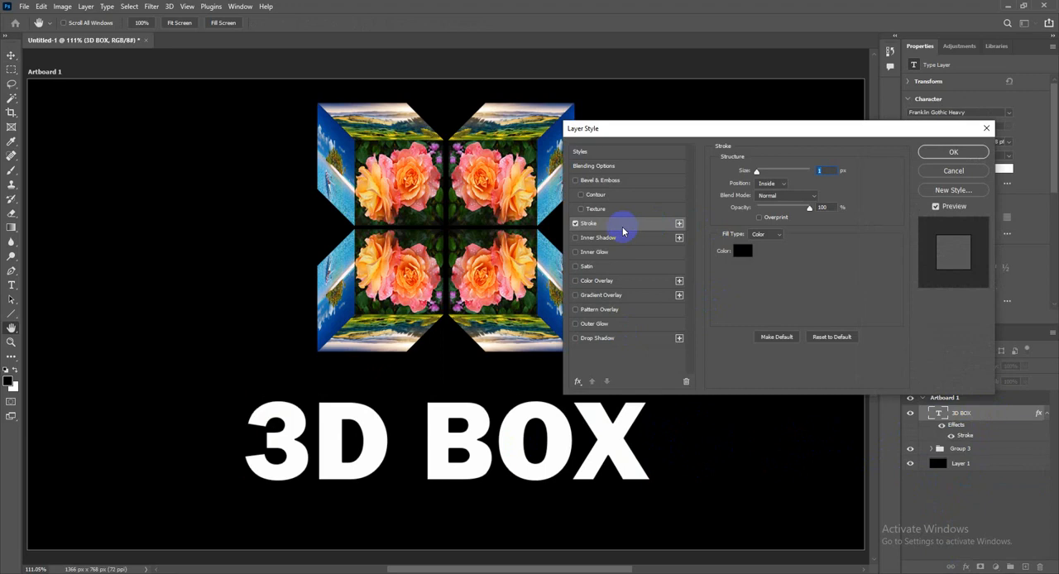
click(742, 251)
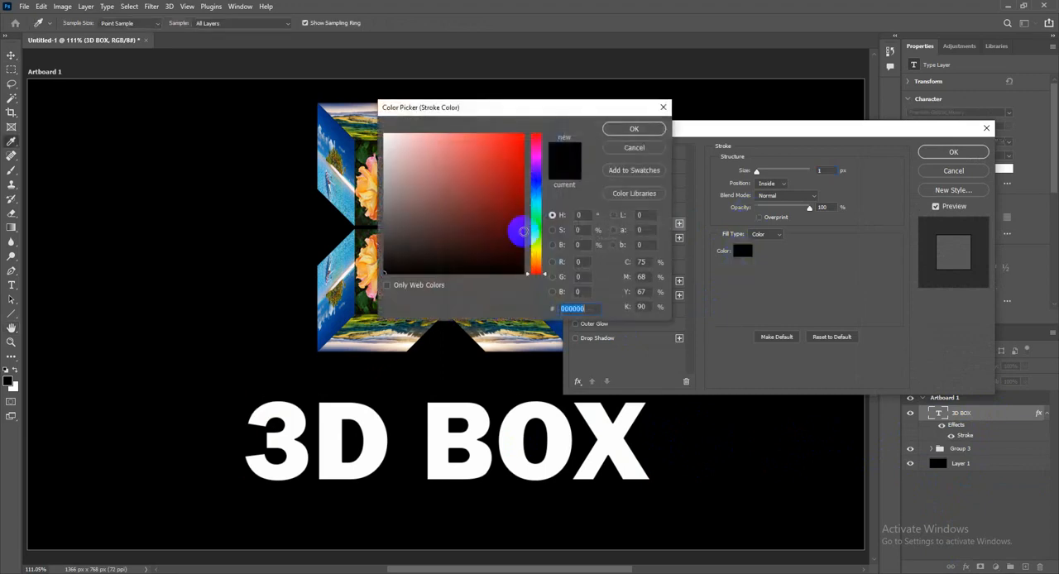
click(499, 193)
drag(499, 193, 516, 156)
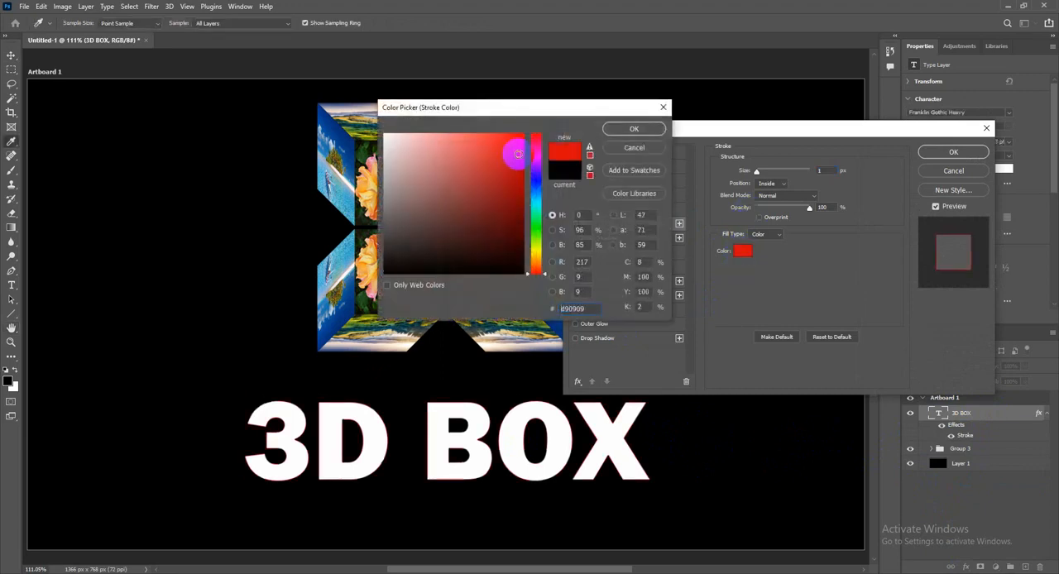
click(608, 130)
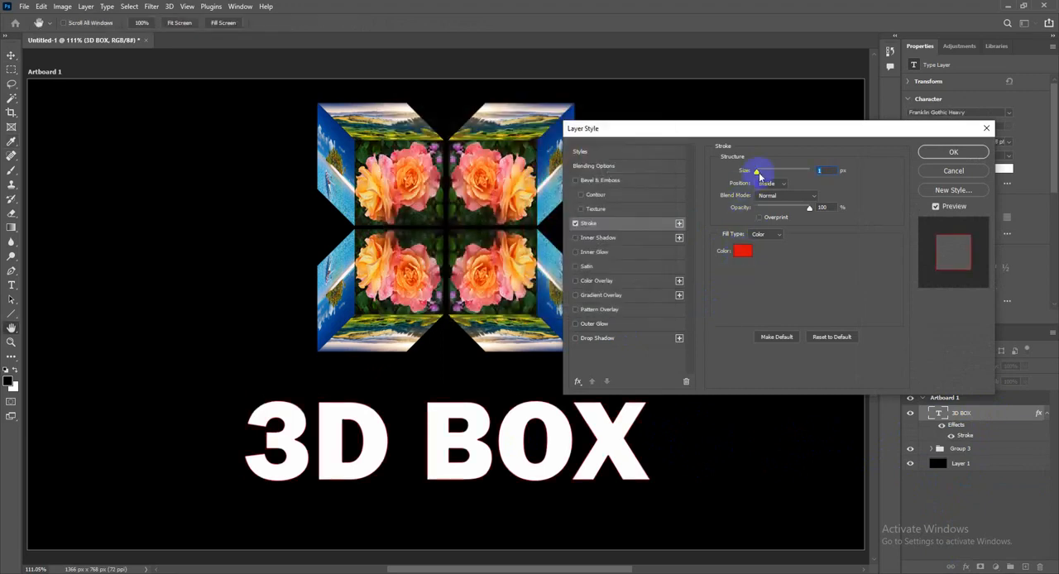
drag(756, 172, 759, 176)
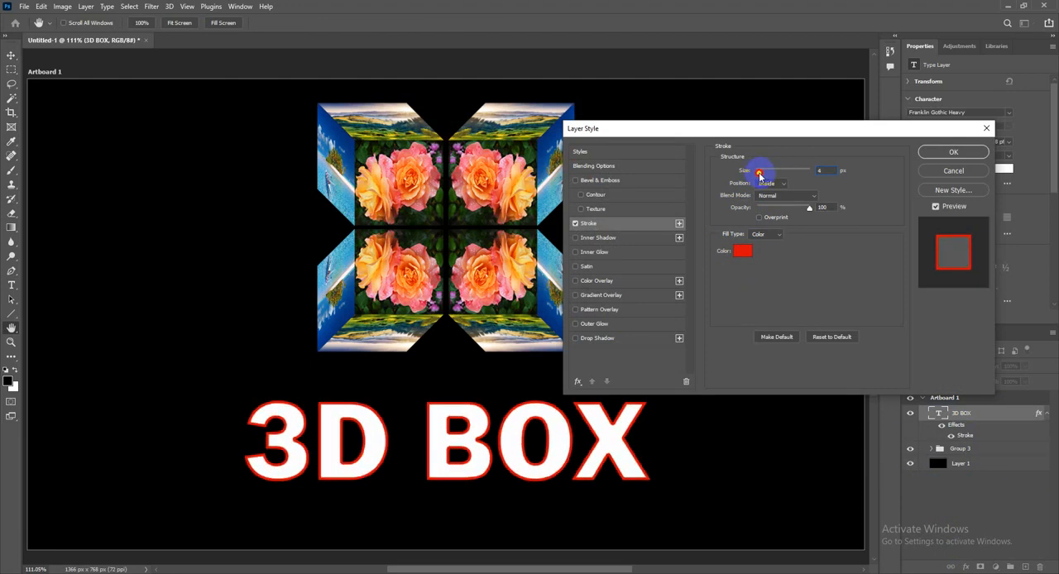
Add a Smooth Inner Bevel to the 3D BOX text with 834% depth and 10 px size, and move it up closer to the cubes
click(599, 180)
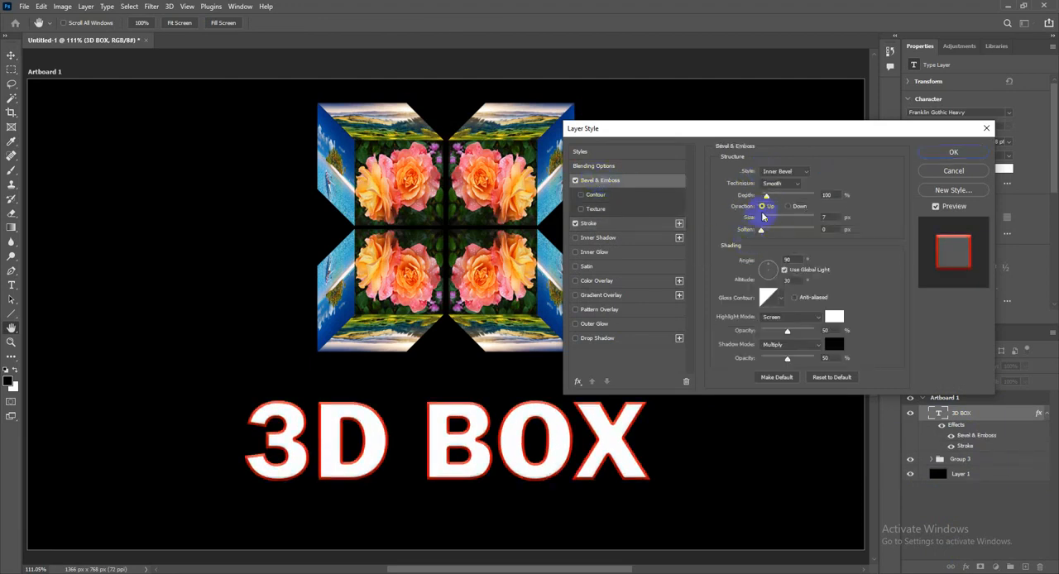
mouse_move(767, 200)
mouse_down()
mouse_move(806, 207)
mouse_move(768, 220)
mouse_up()
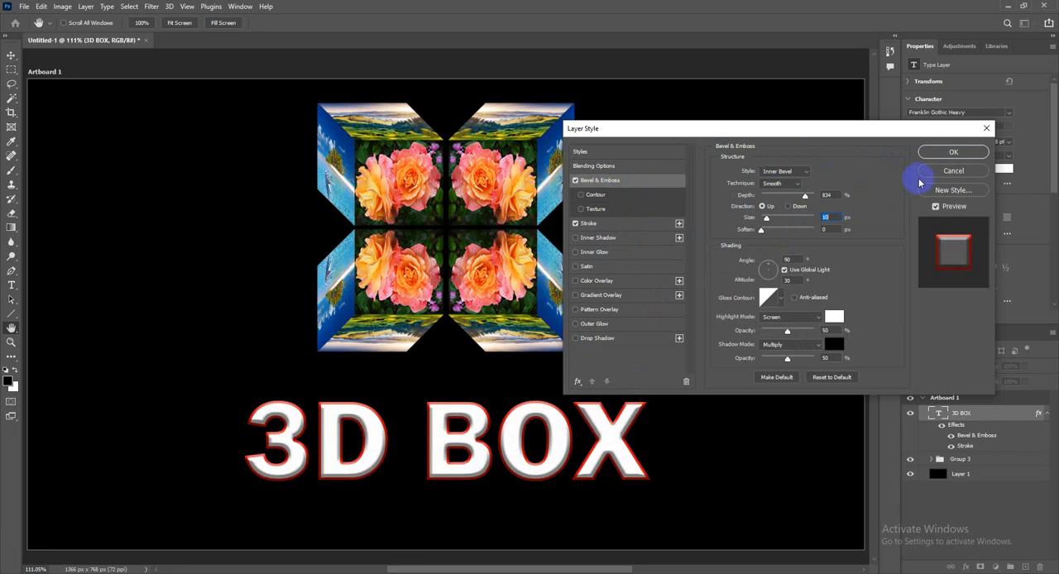
click(937, 154)
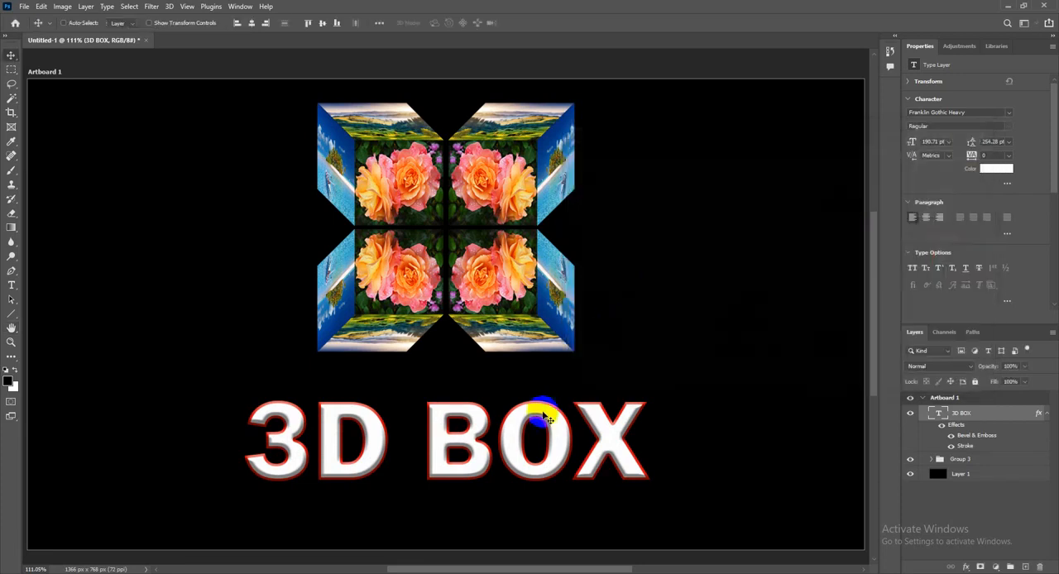
drag(547, 411, 548, 385)
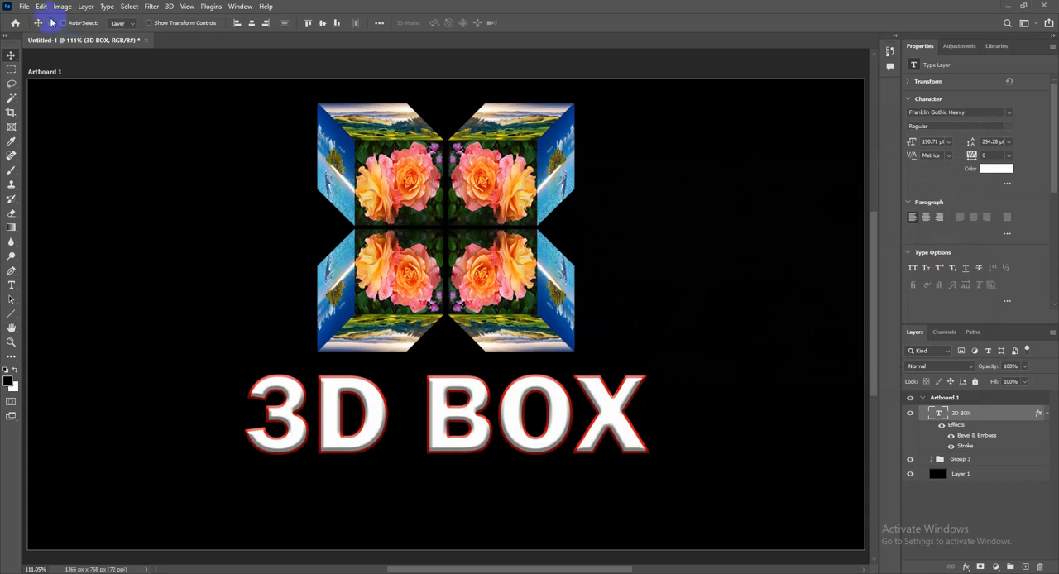
Save the document to the Desktop as a Photoshop file named 3D BOX
click(24, 7)
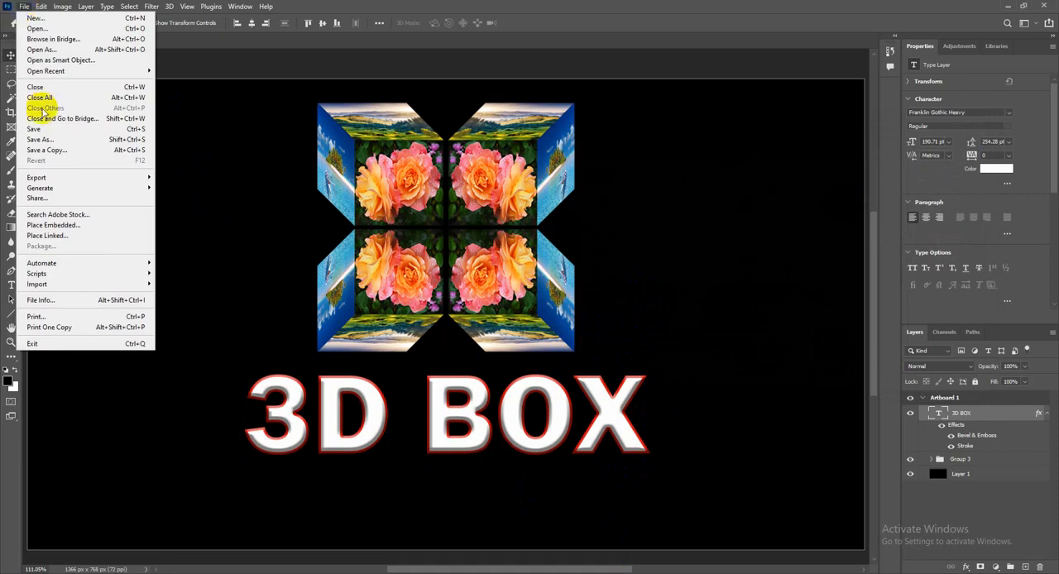
click(47, 141)
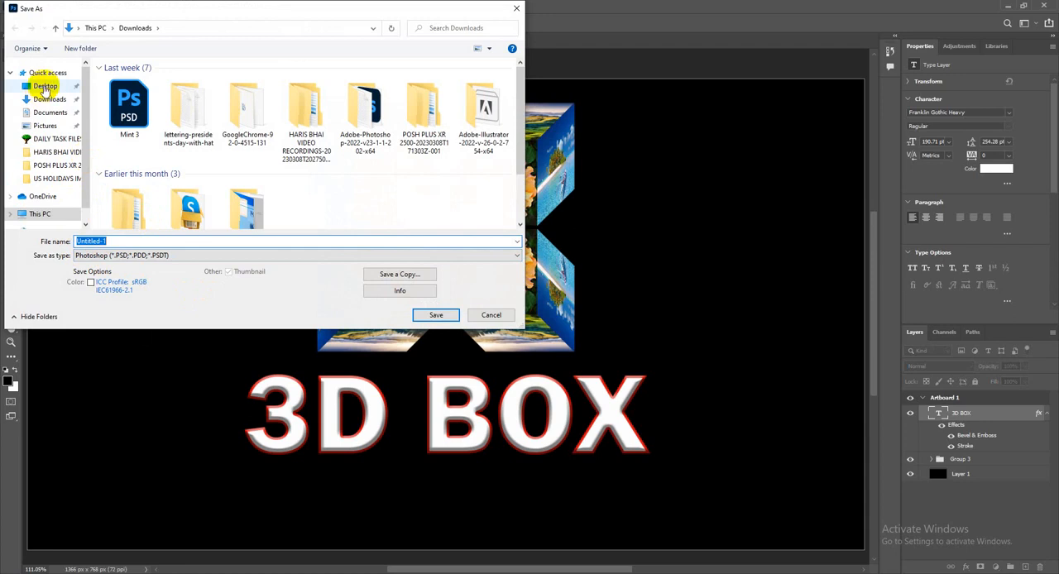
click(43, 87)
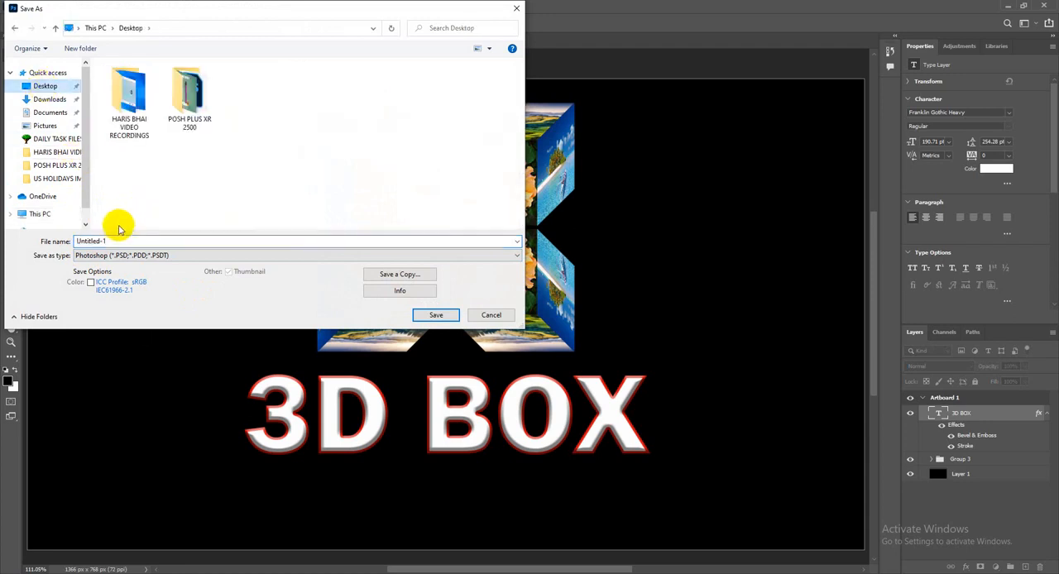
click(132, 241)
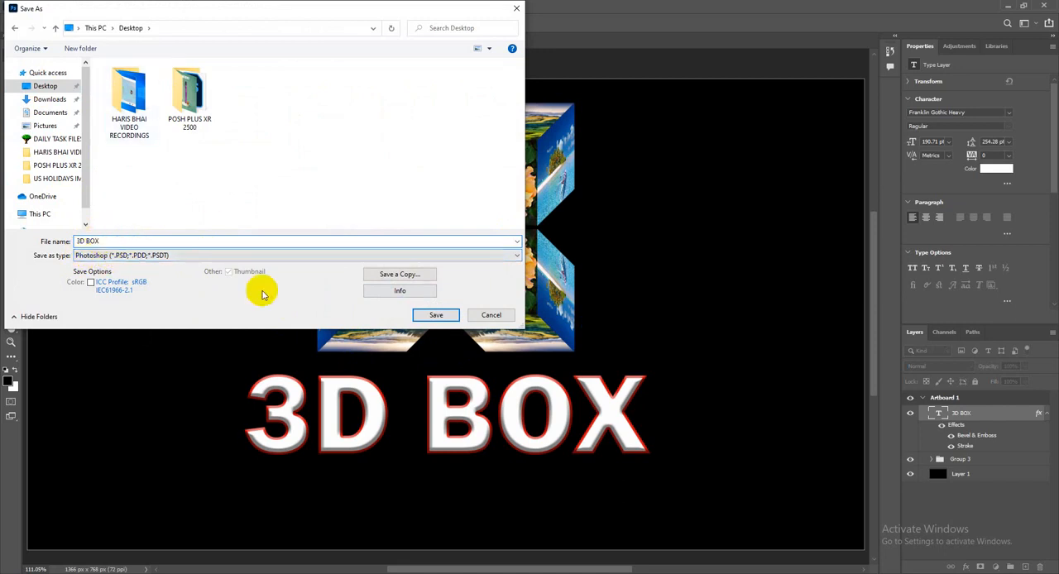
click(434, 315)
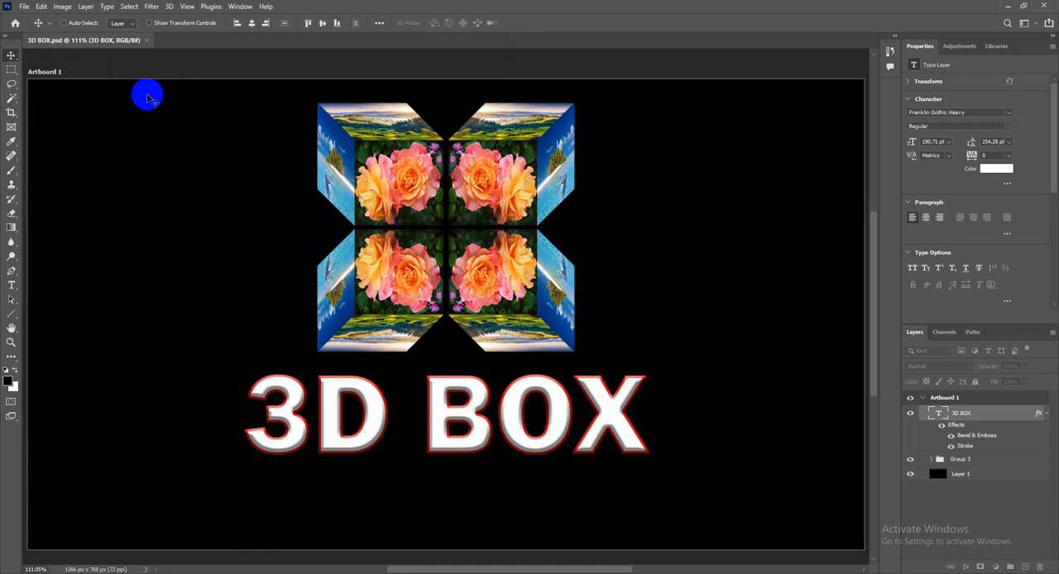
click(24, 7)
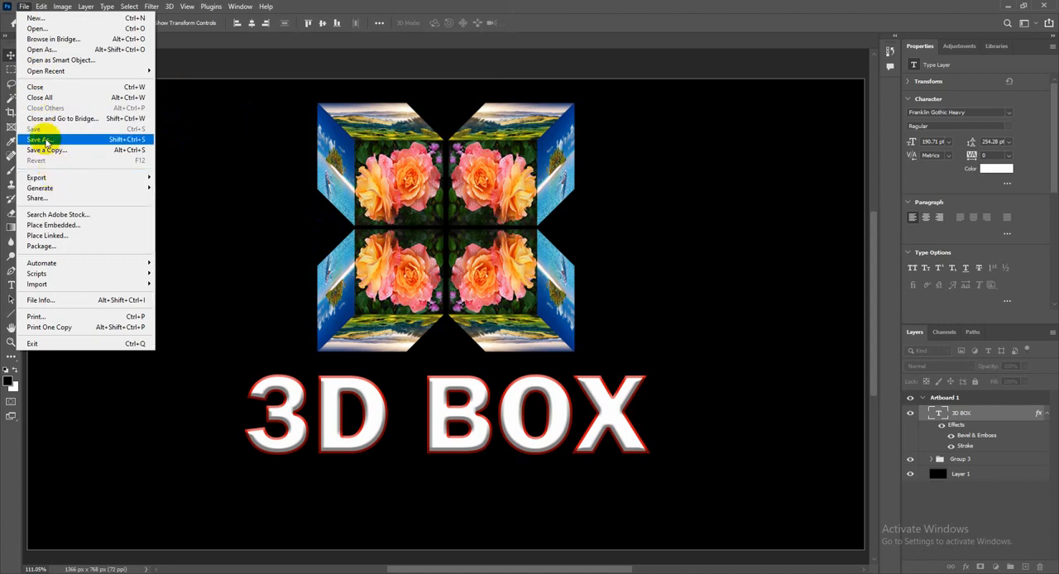
click(38, 139)
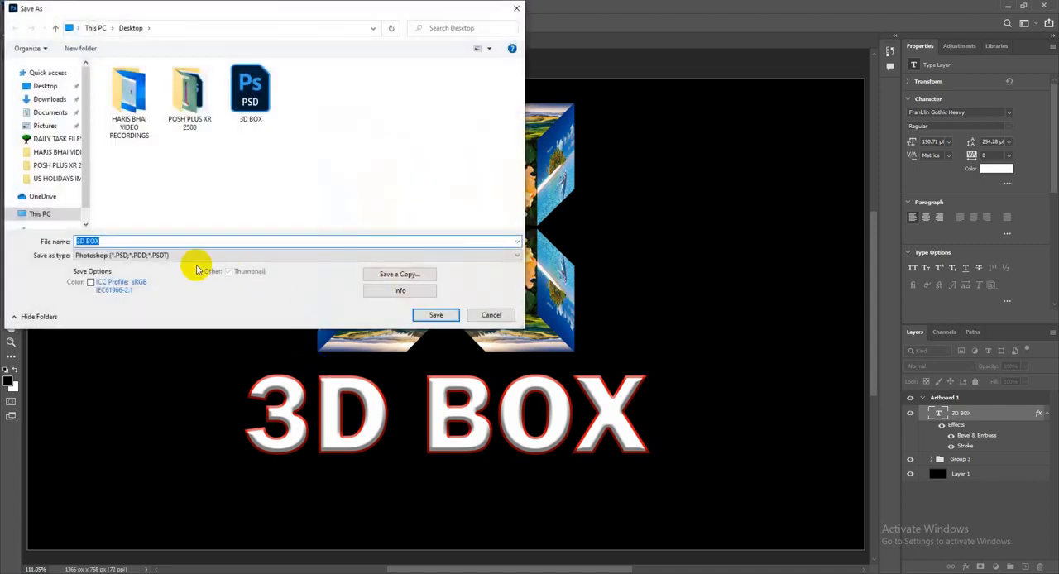
click(174, 257)
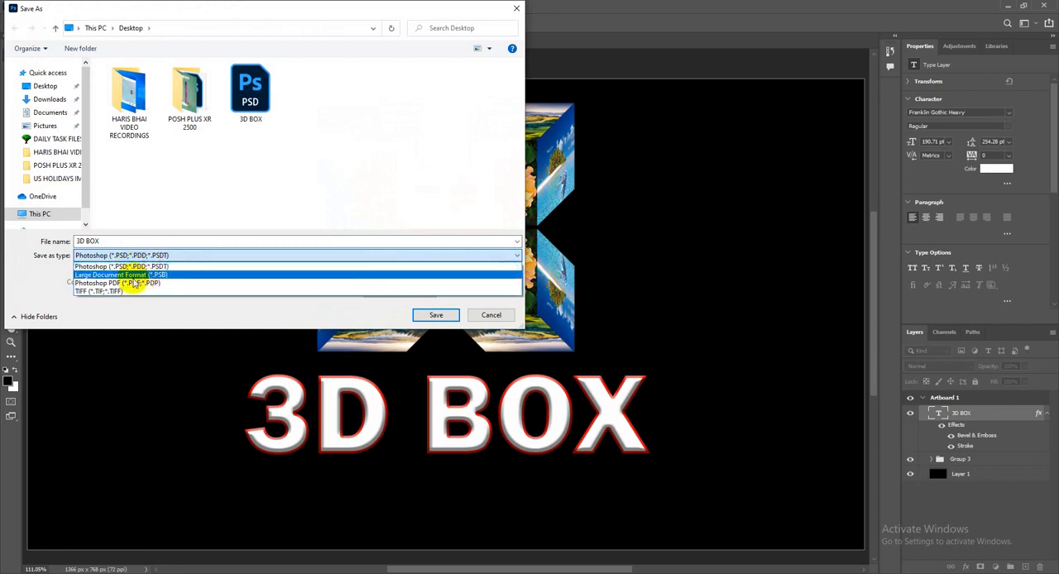
click(479, 316)
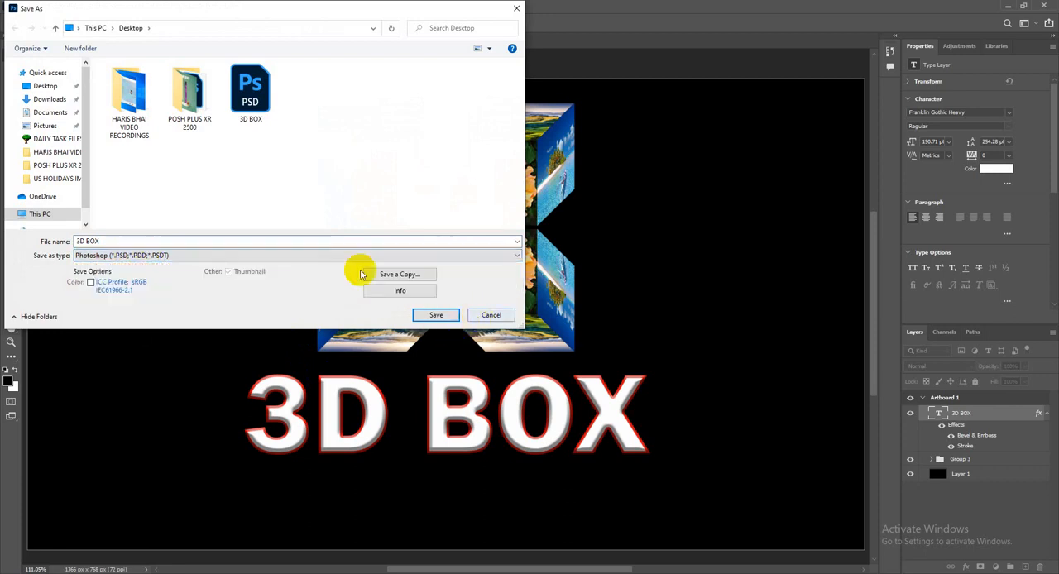
click(489, 315)
Set up an export of Artboard 1 in JPG format with Great quality
click(24, 6)
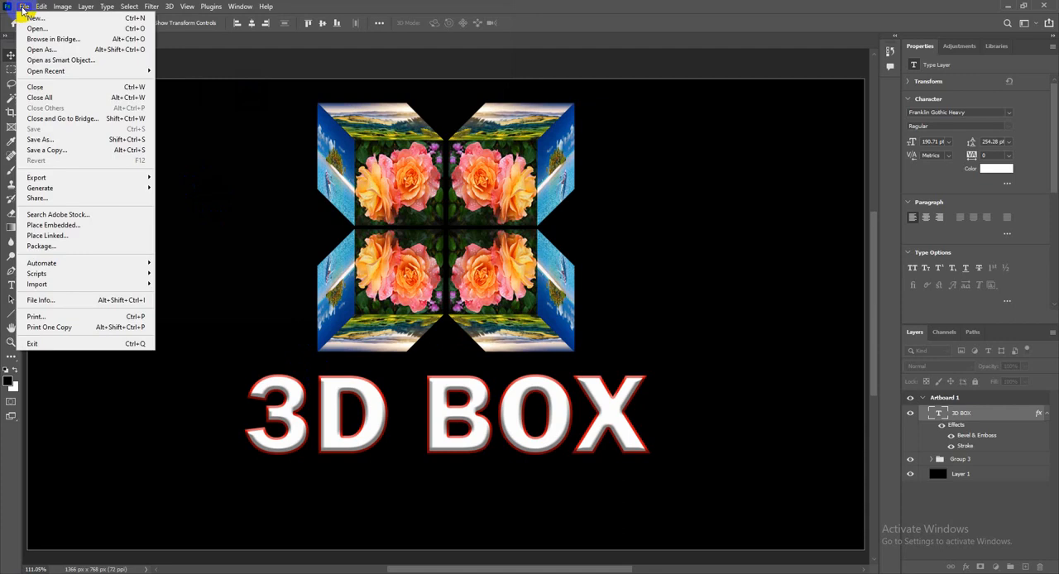
mouse_move(85, 177)
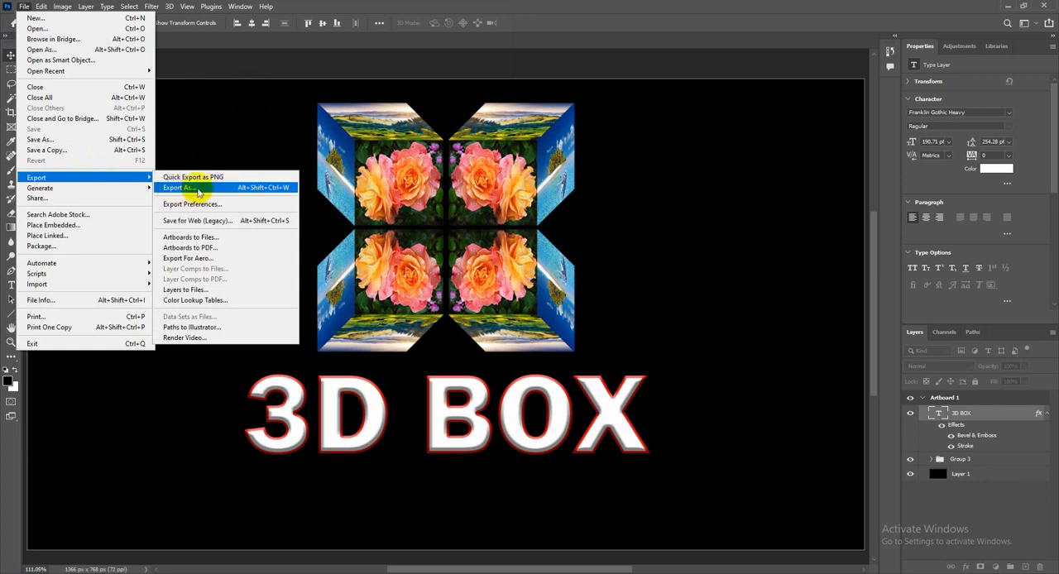
click(240, 268)
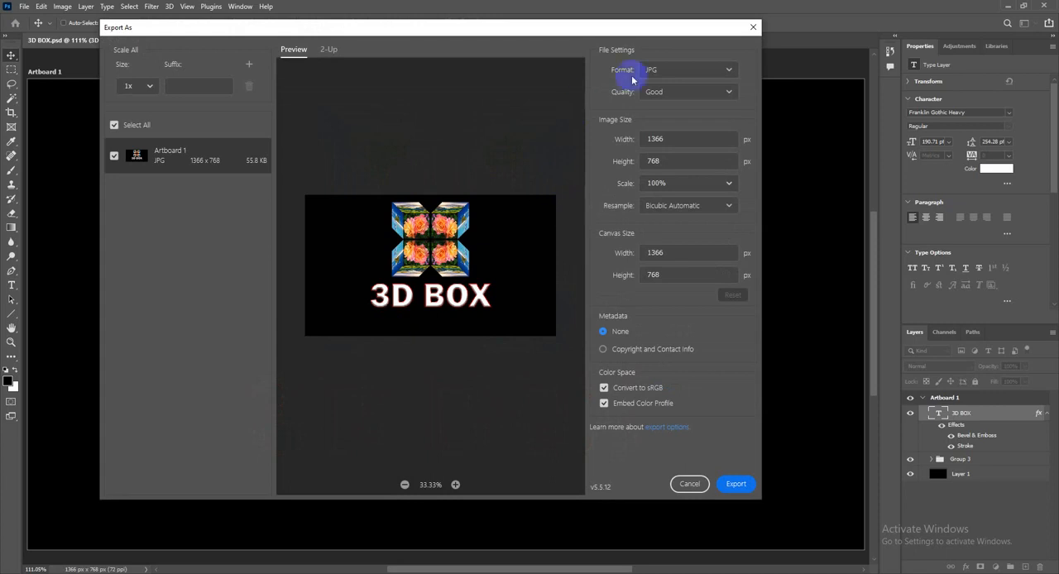
click(710, 72)
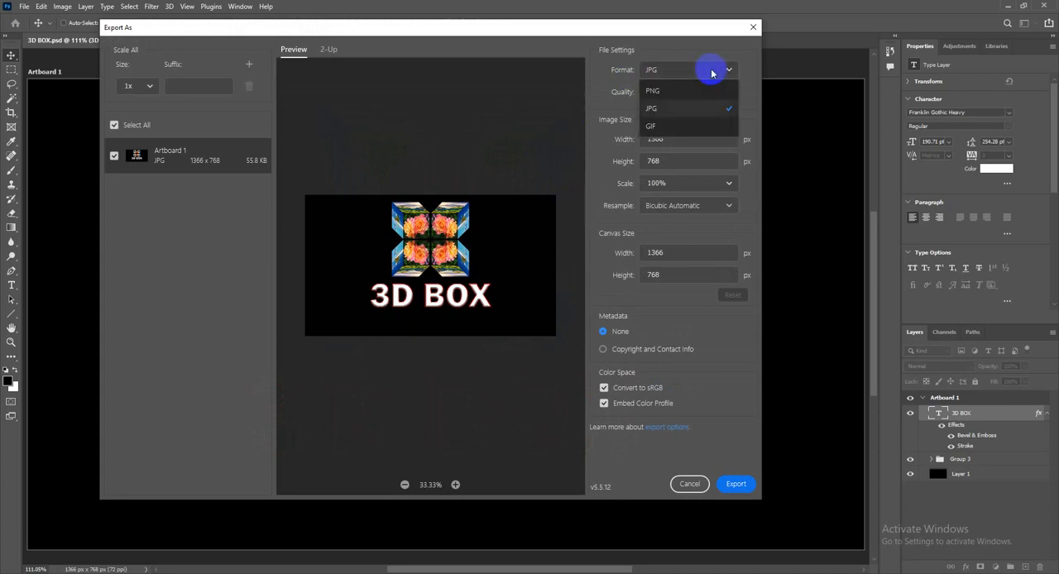
click(660, 112)
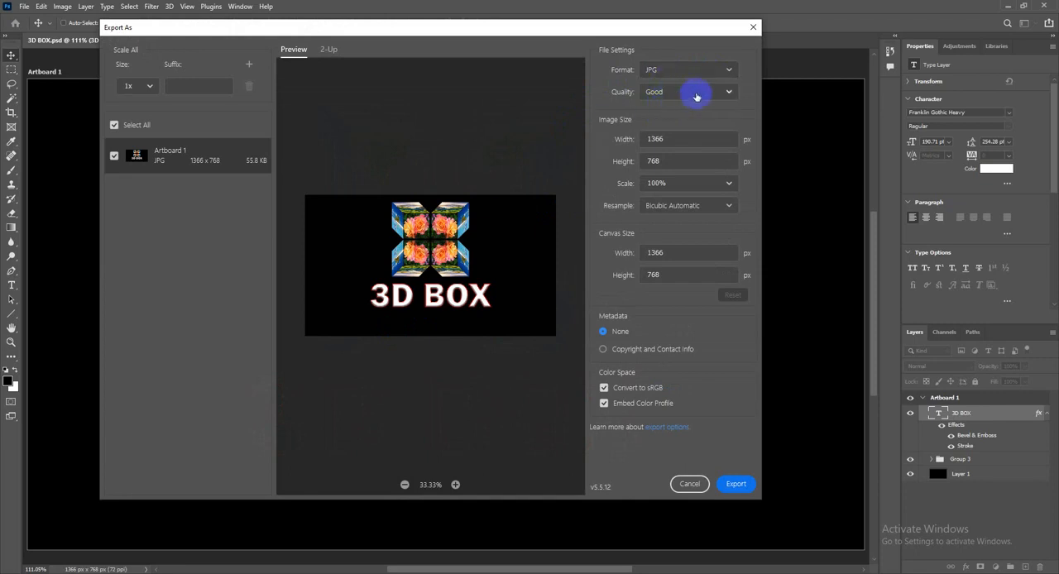
click(696, 97)
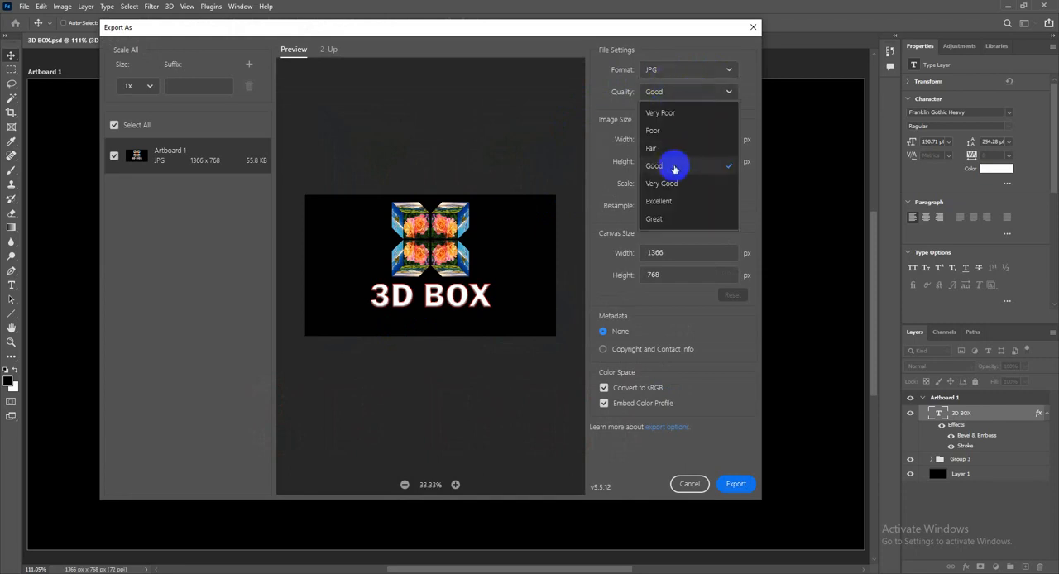
click(656, 218)
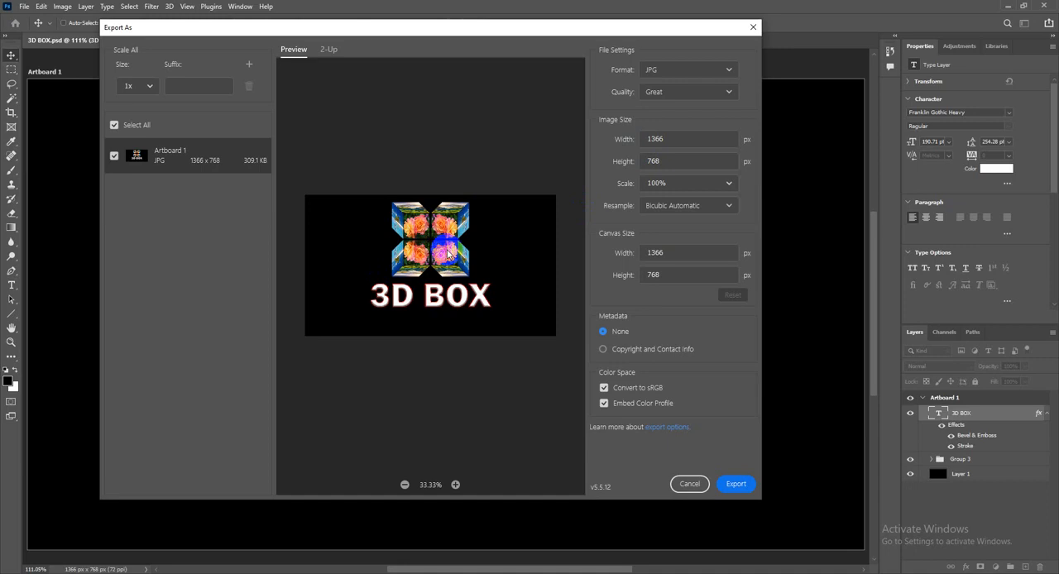
Export the artboard to the Desktop under the file name 3D BOX JPG
click(738, 485)
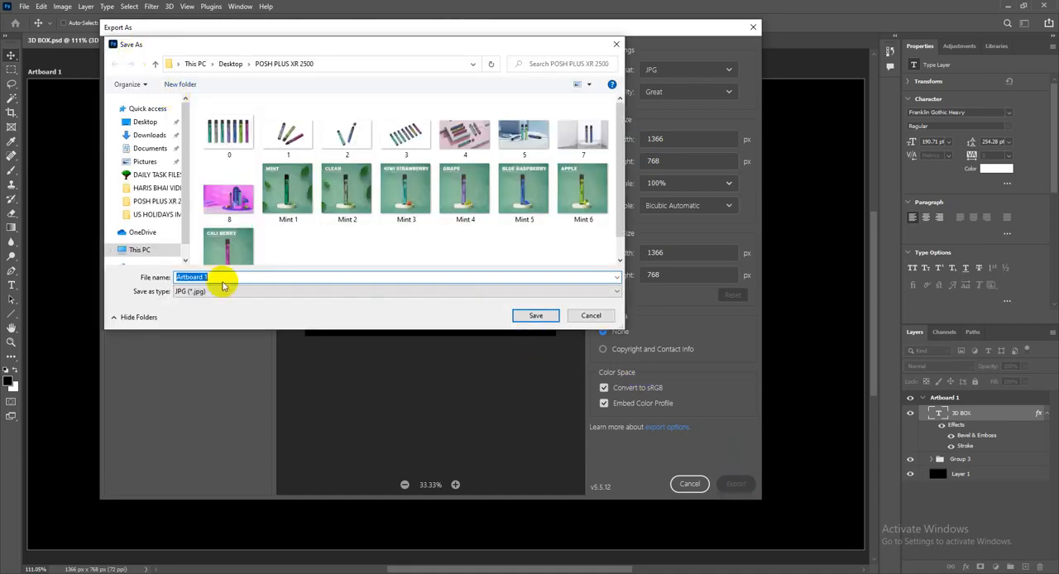
click(142, 121)
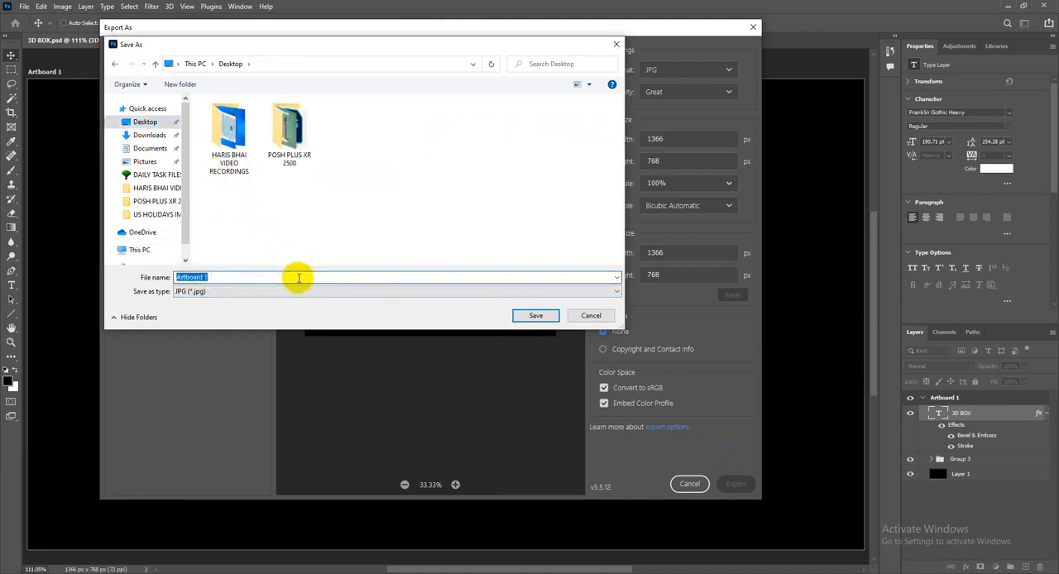
text(3D BO)
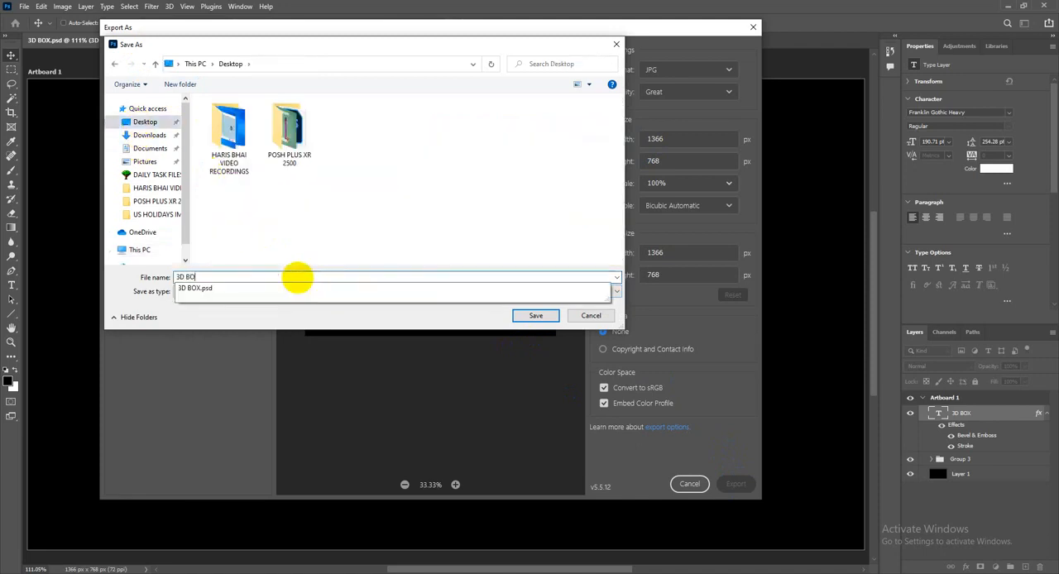
text(X.j)
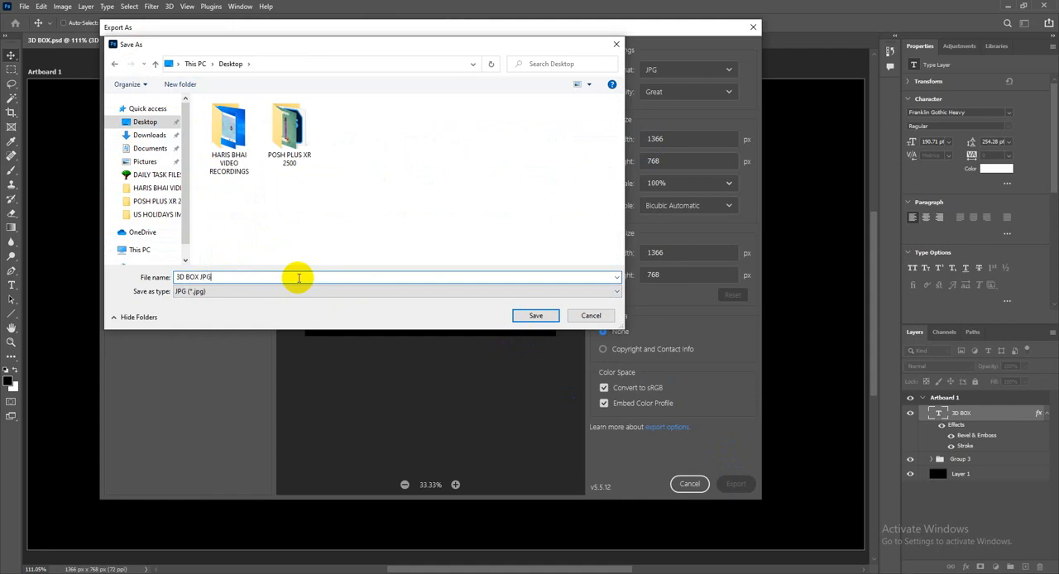
text(PG)
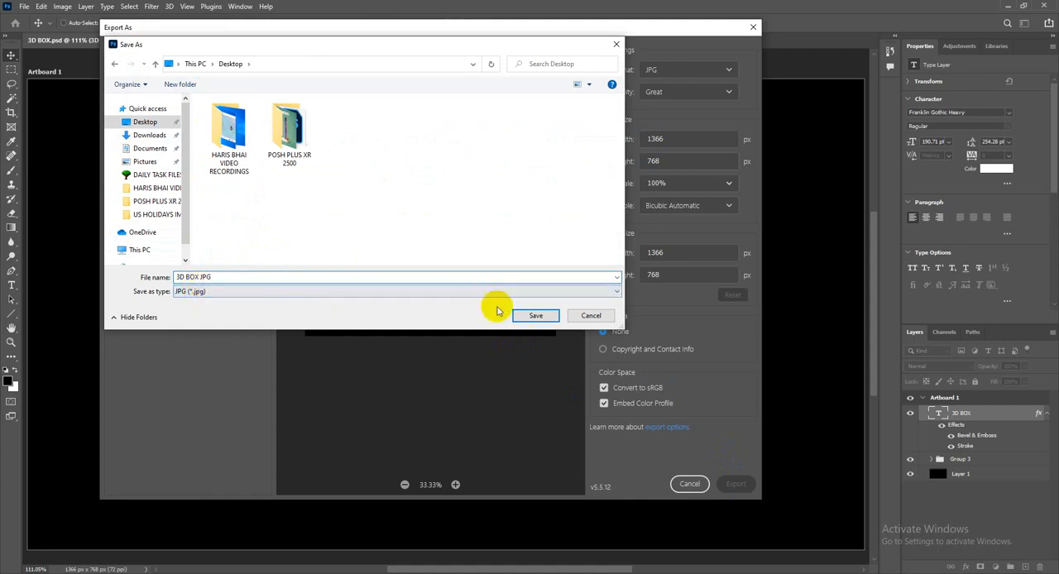
click(535, 316)
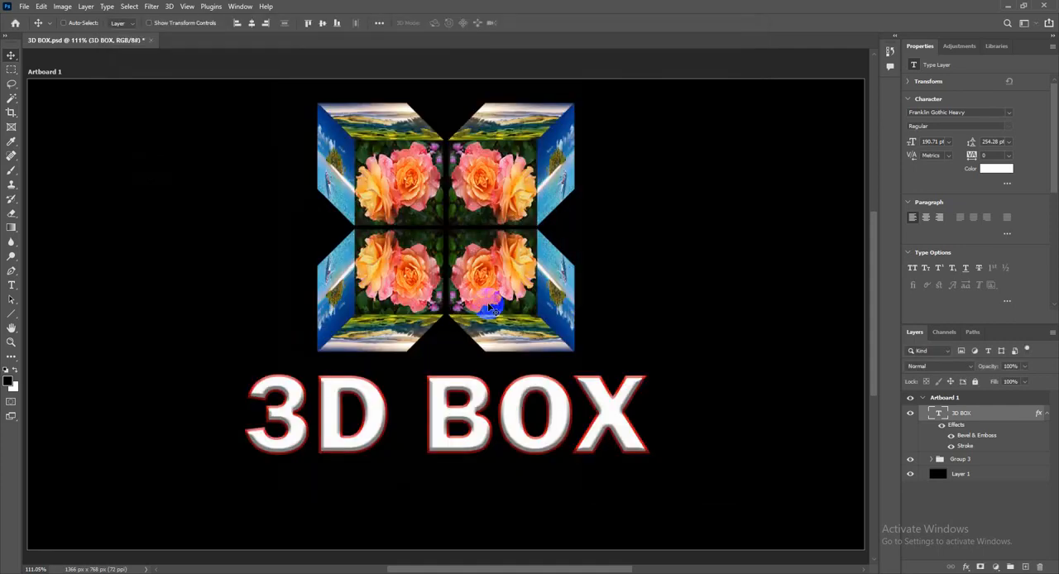
Switch to the Windows desktop, view the exported 3D BOX JPG image and close the viewer
click(1005, 5)
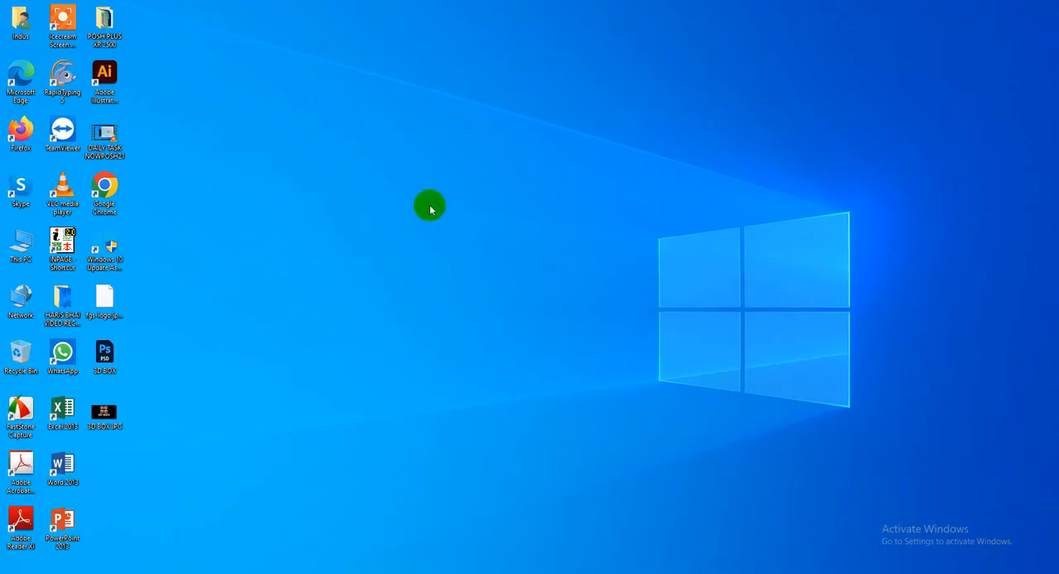
double_click(106, 420)
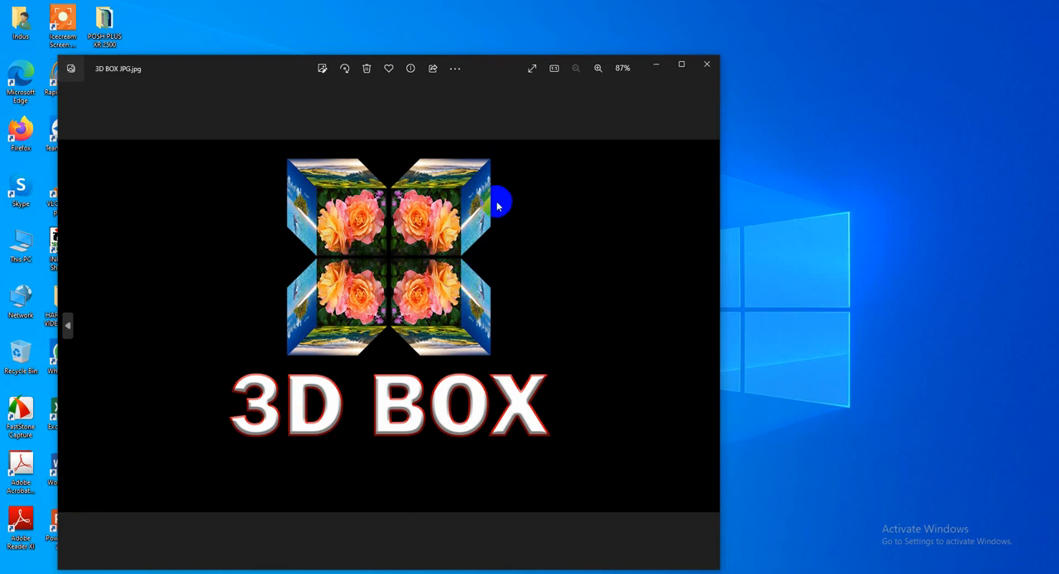
click(707, 64)
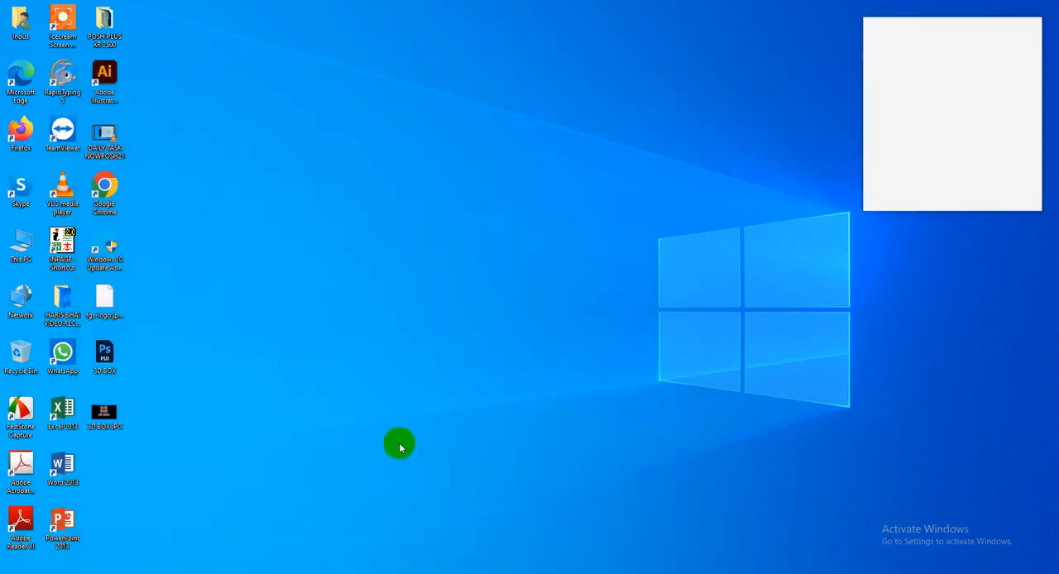